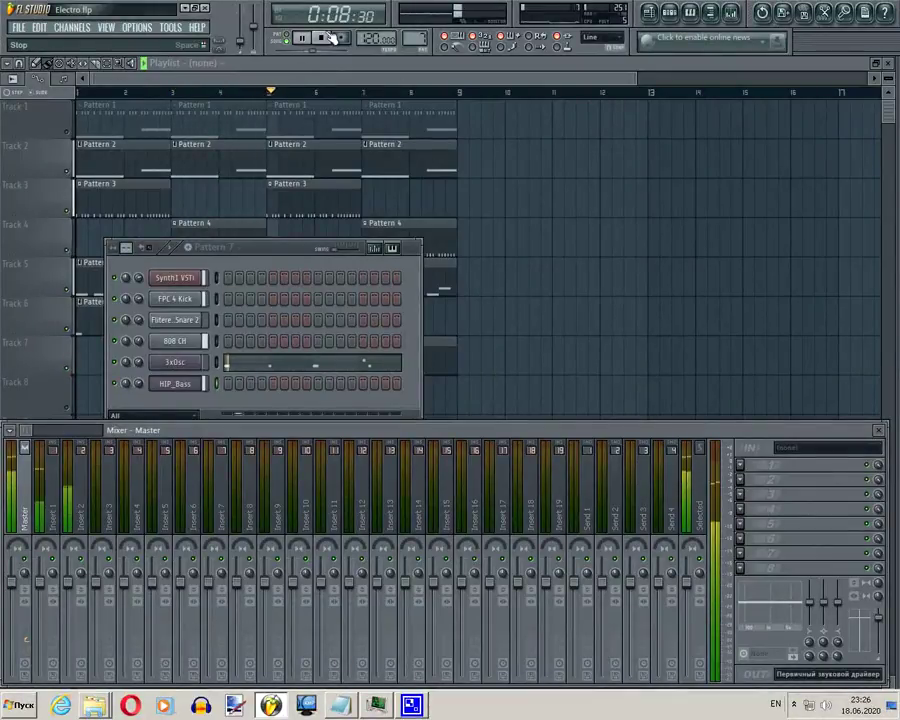
- Stop playback and run a fast plugin rescan from the plugin selector of the Master track's first effect slot
click(331, 37)
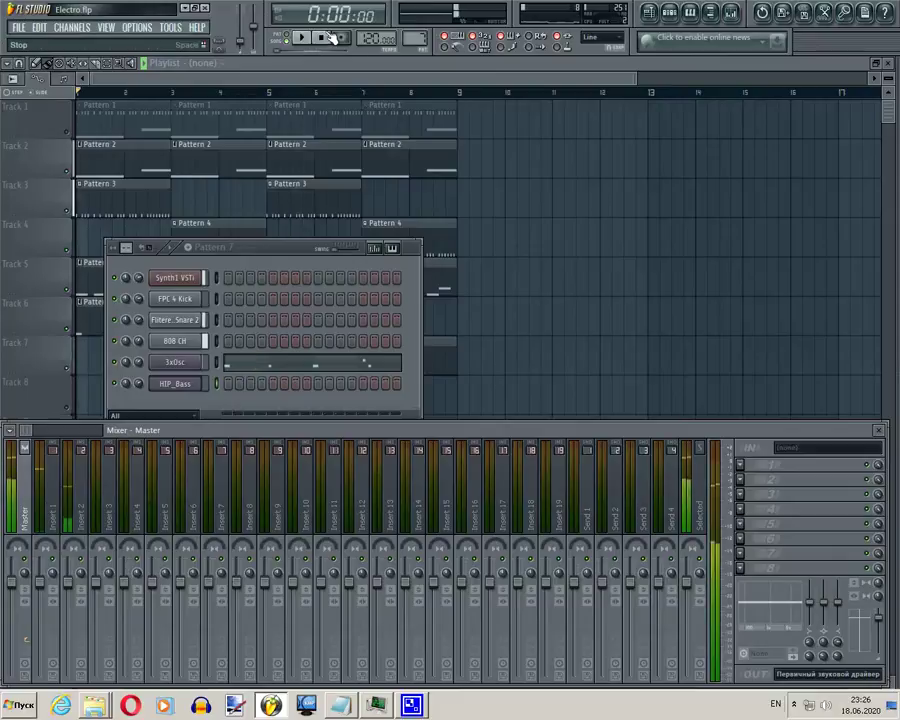
click(740, 466)
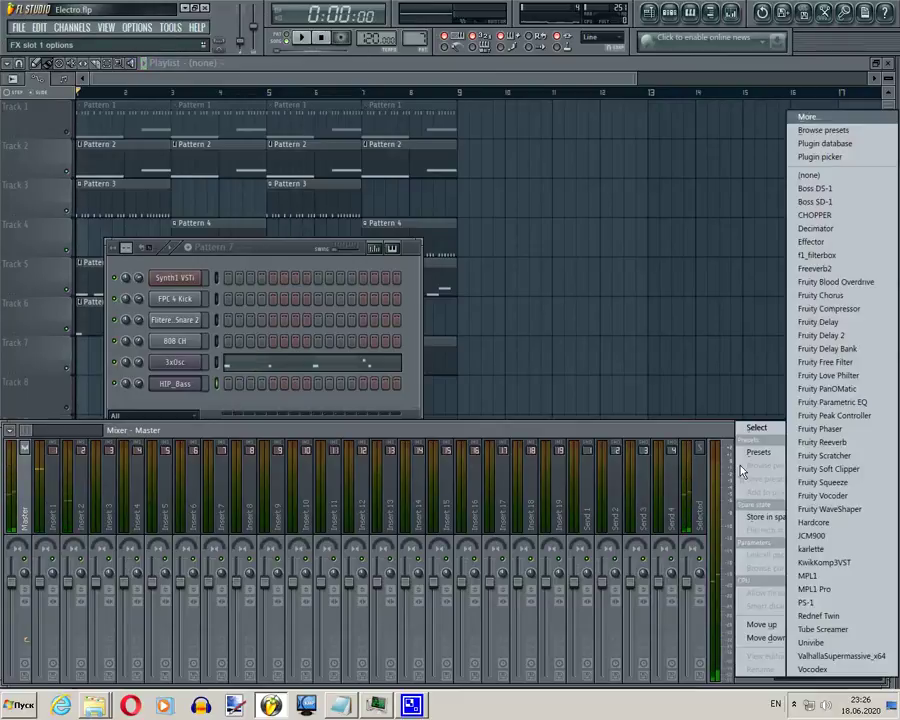
click(838, 116)
scroll(484, 317, up, 5)
scroll(482, 316, up, 8)
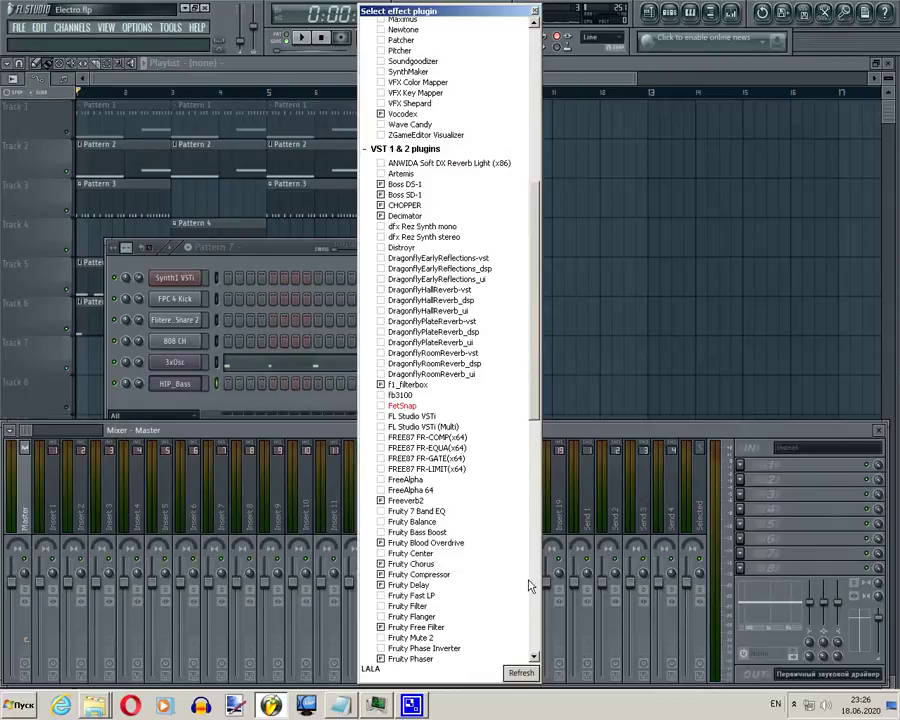
click(537, 680)
click(552, 634)
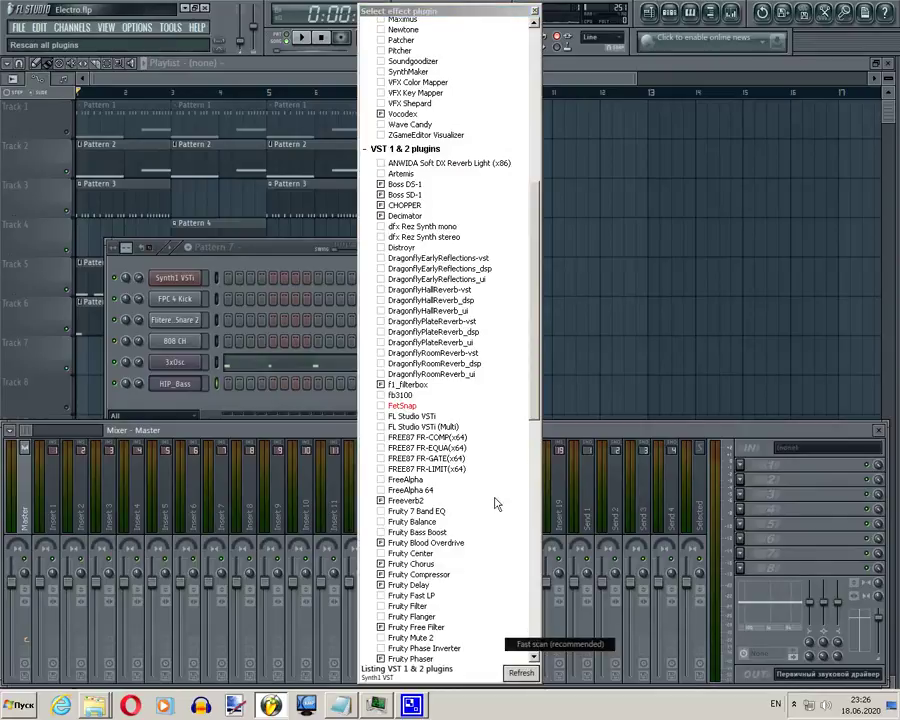
- Load the AMPER plugin into the Master track's first effect slot and place its window over the playlist
scroll(505, 479, down, 3)
double_click(400, 528)
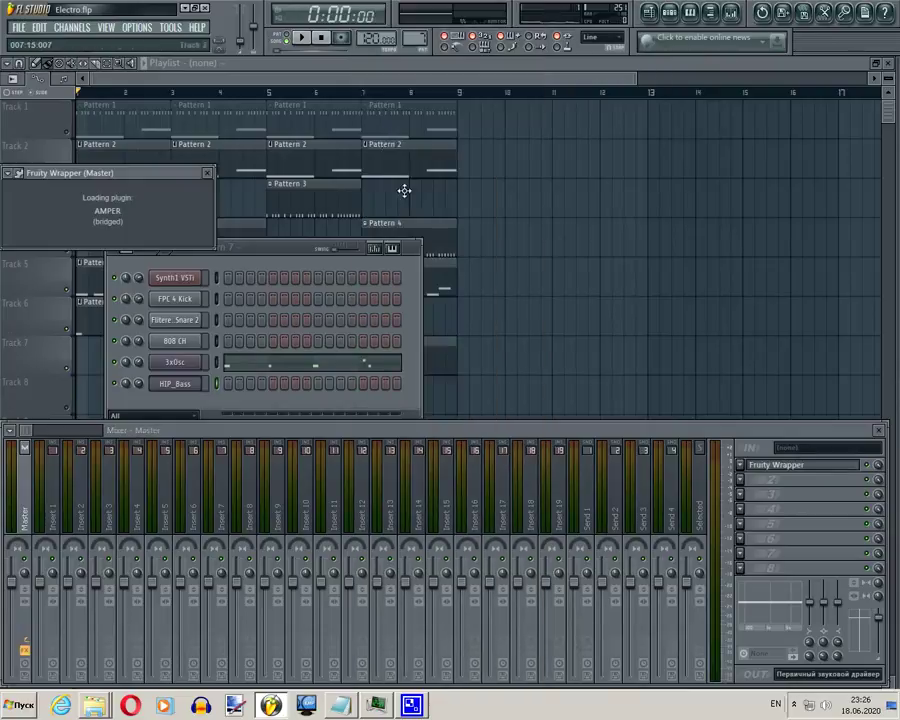
drag(398, 182, 450, 201)
- Play the song through AMPER, adjust its Middle knob while listening, and stop playback
click(301, 37)
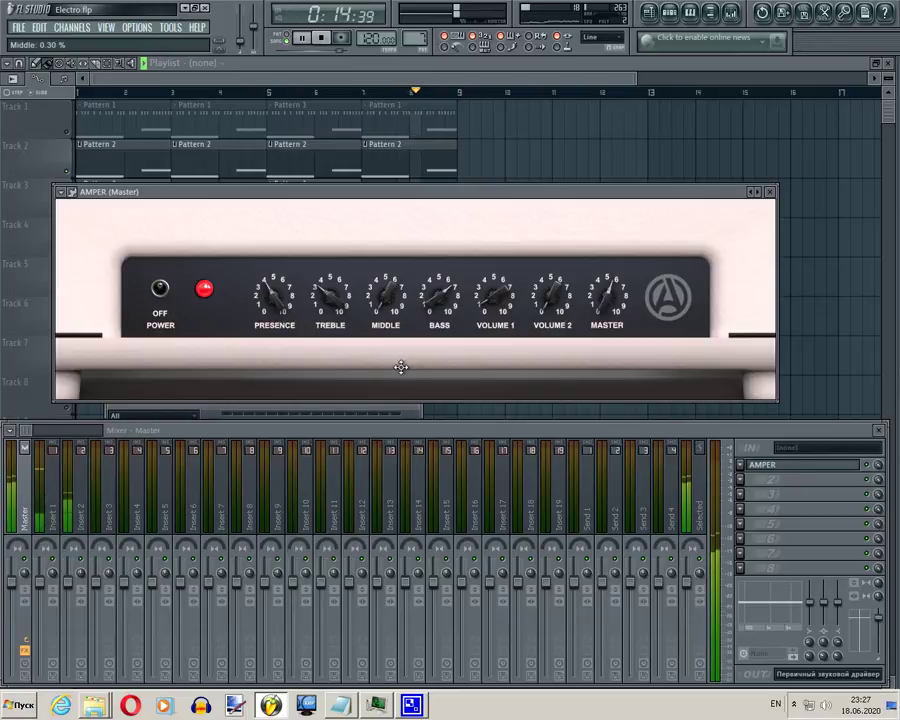
drag(388, 328, 389, 263)
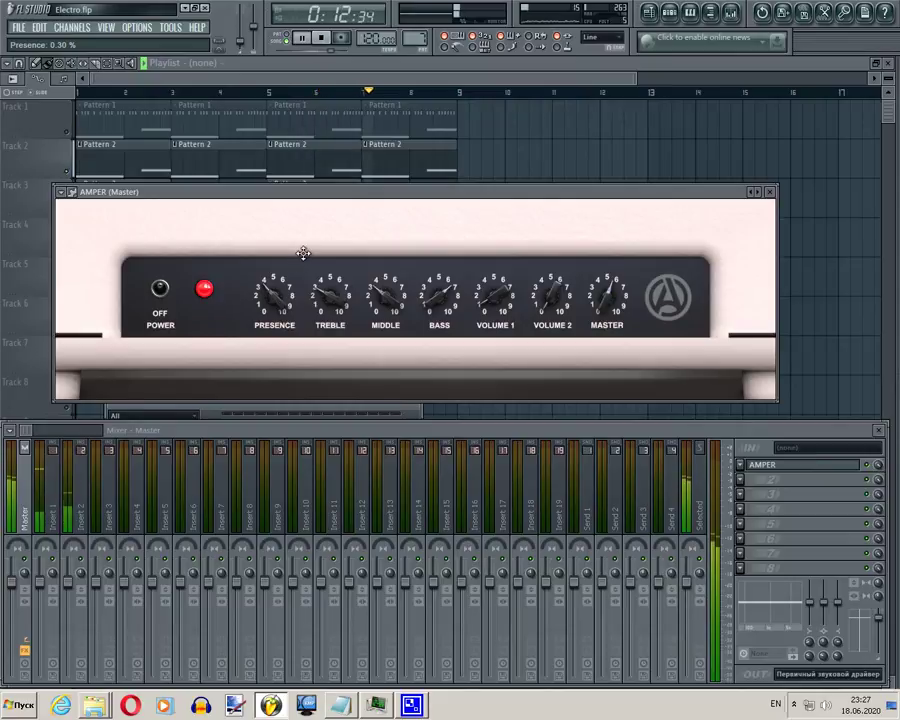
click(321, 38)
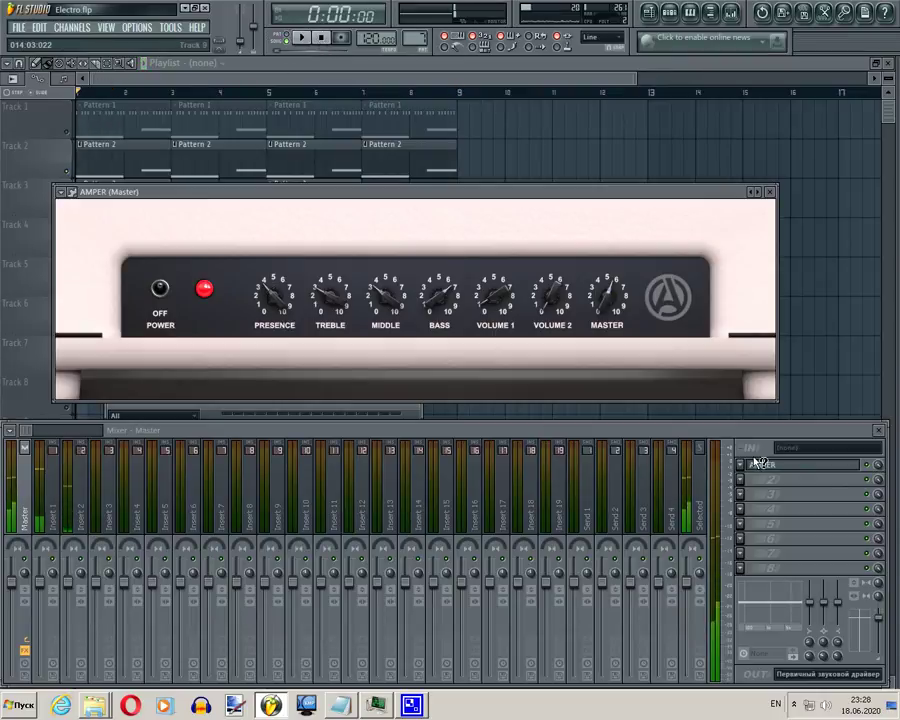
- Replace AMPER with BlackShow in the Master track's first effect slot and move the plugin window toward the centre
click(745, 479)
mouse_move(755, 424)
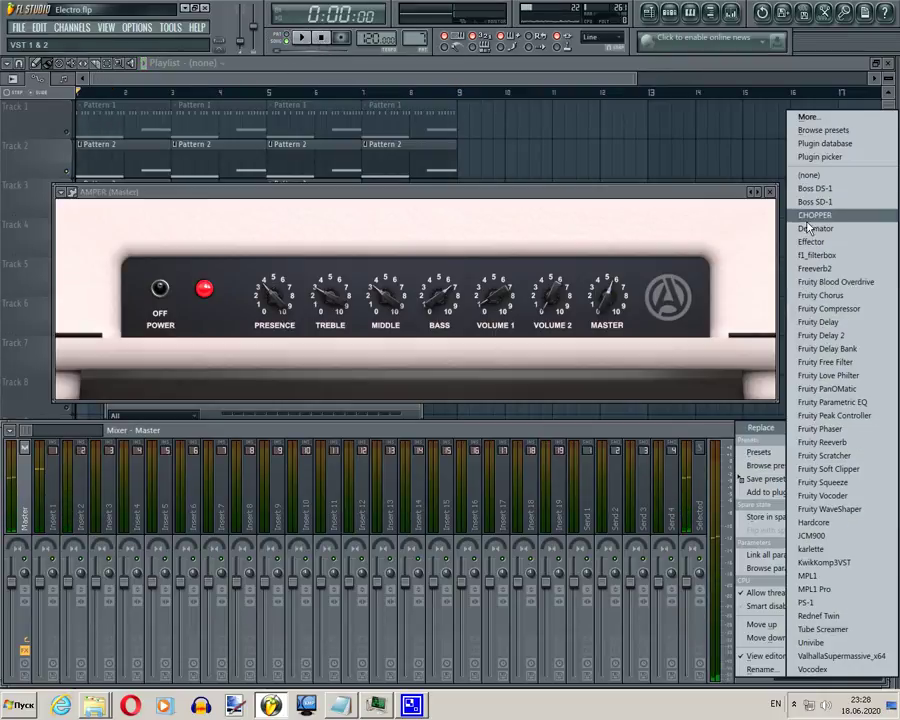
click(806, 117)
scroll(496, 304, down, 6)
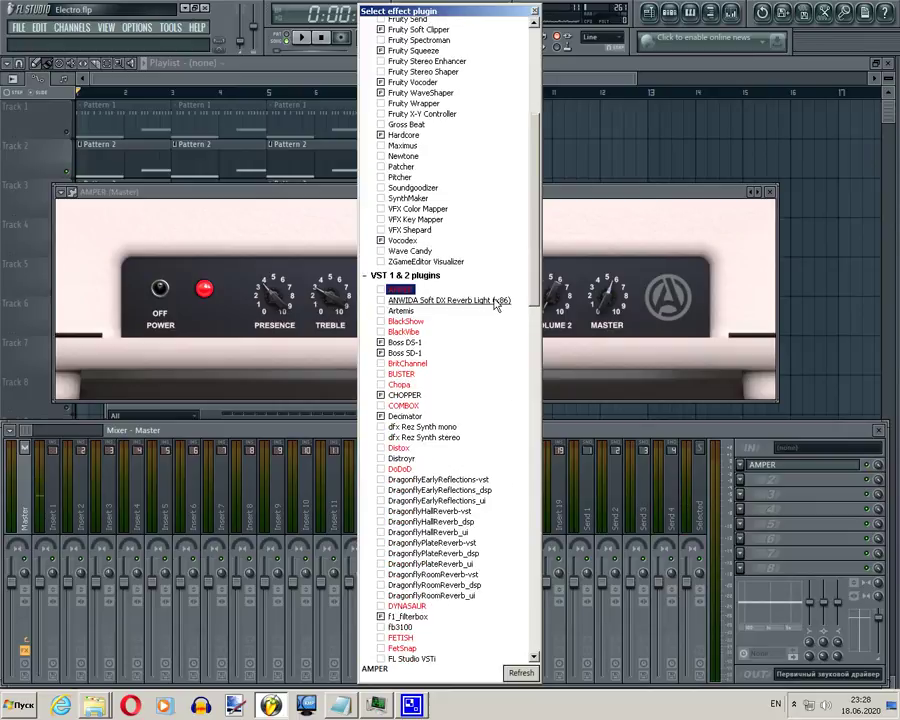
double_click(406, 321)
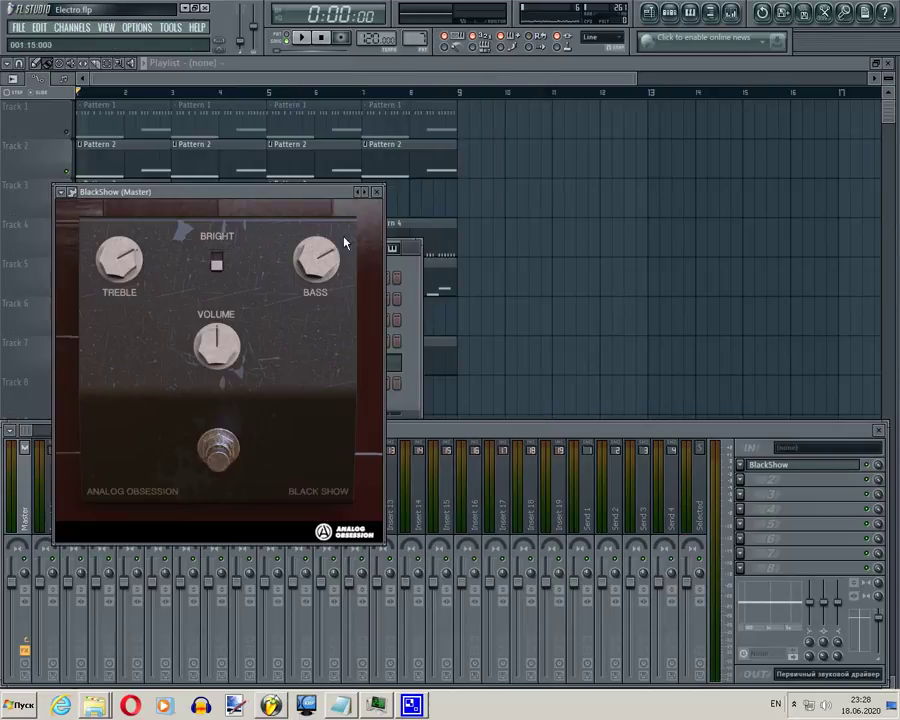
drag(280, 196, 466, 245)
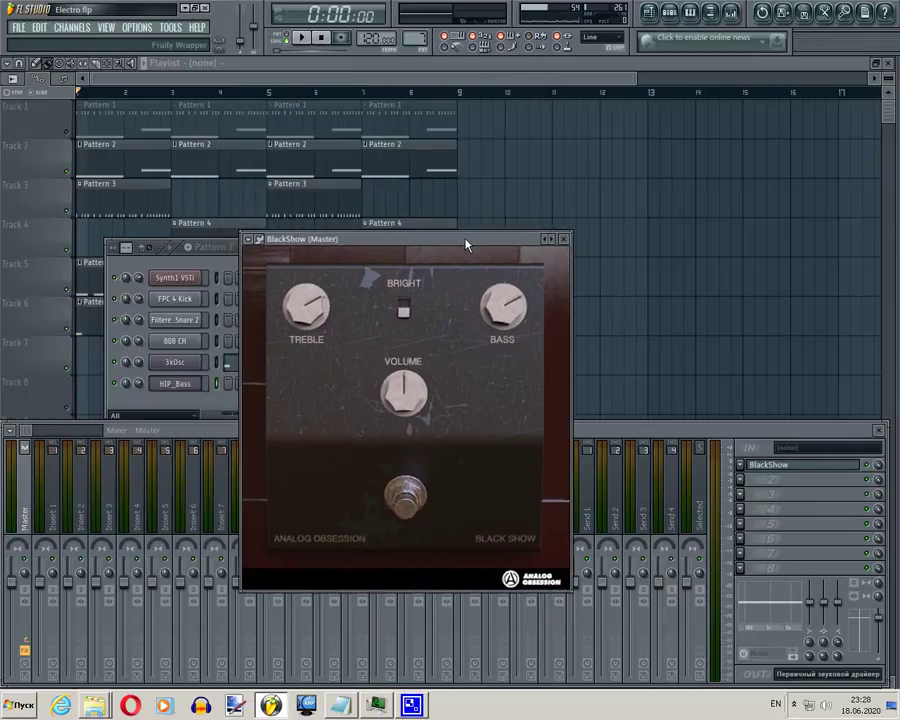
- Audition BlackShow during playback, comparing Bright in both positions and the Master's effect slots off and on, and stop playback
click(305, 37)
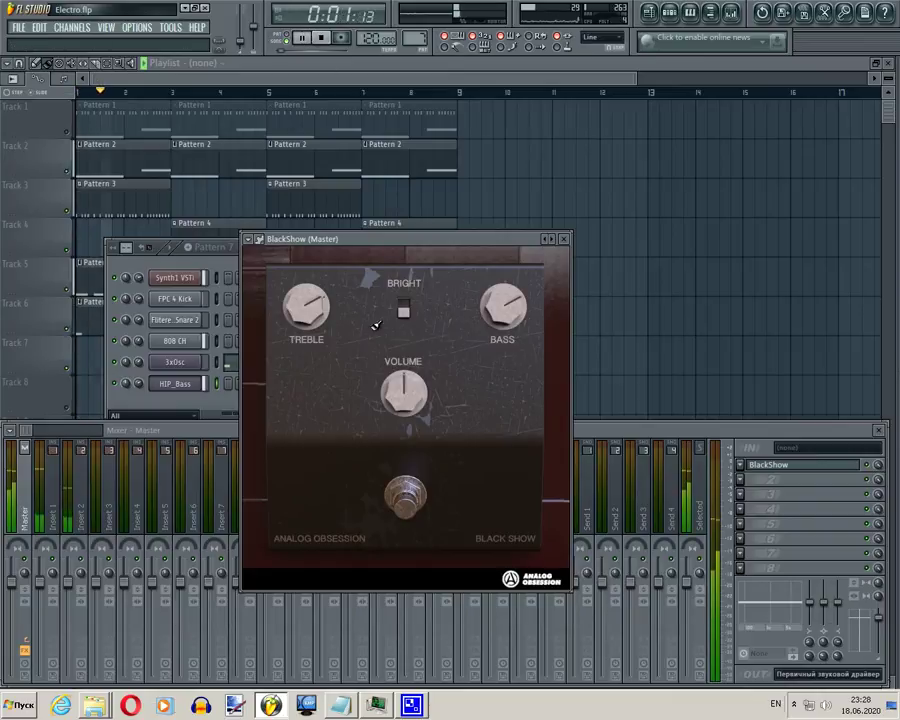
click(405, 309)
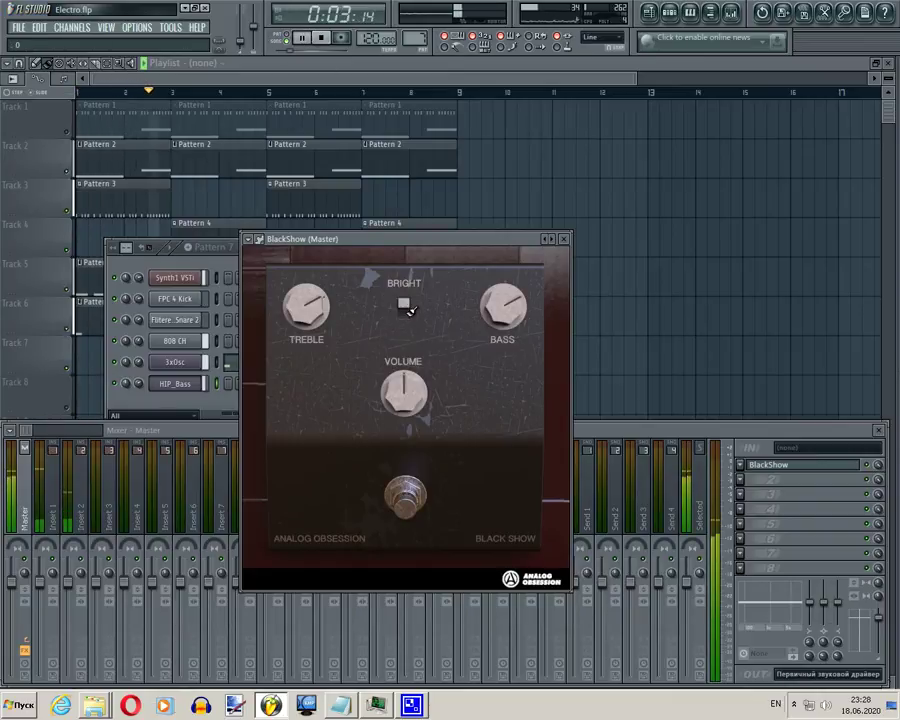
click(405, 309)
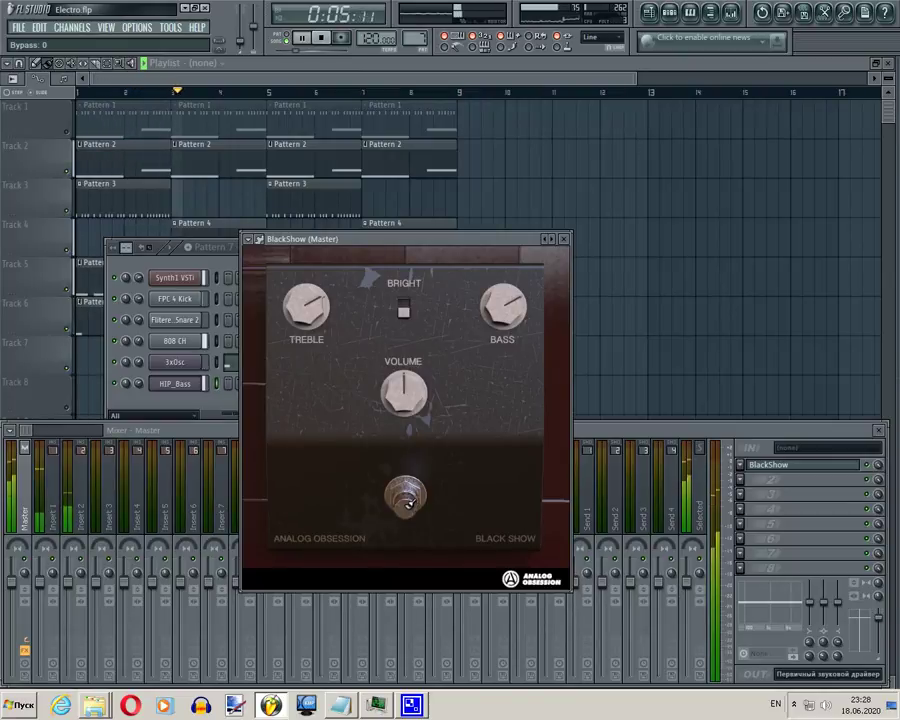
click(22, 652)
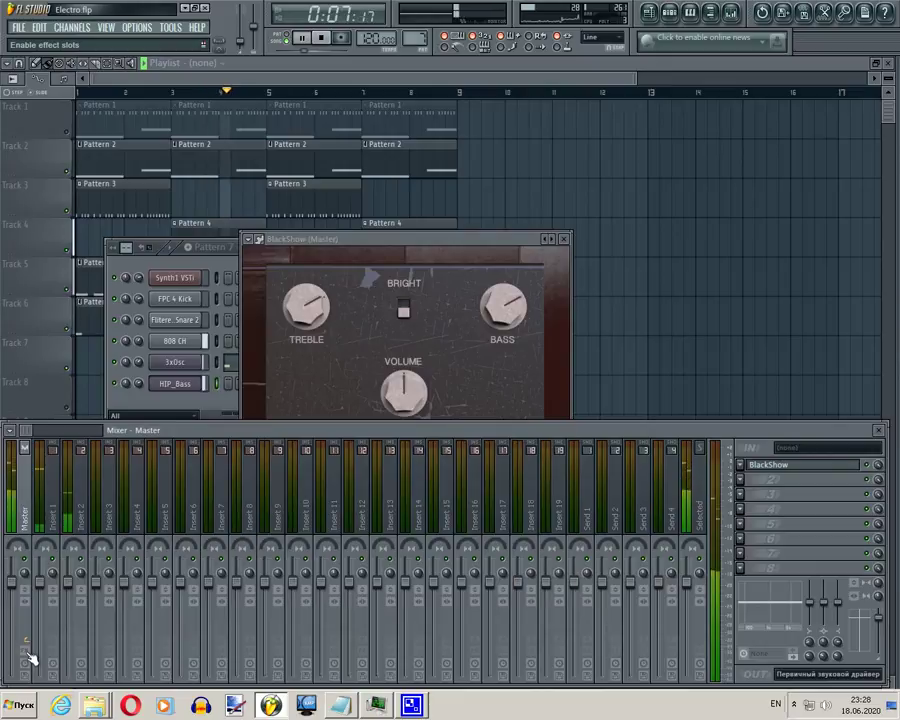
click(26, 650)
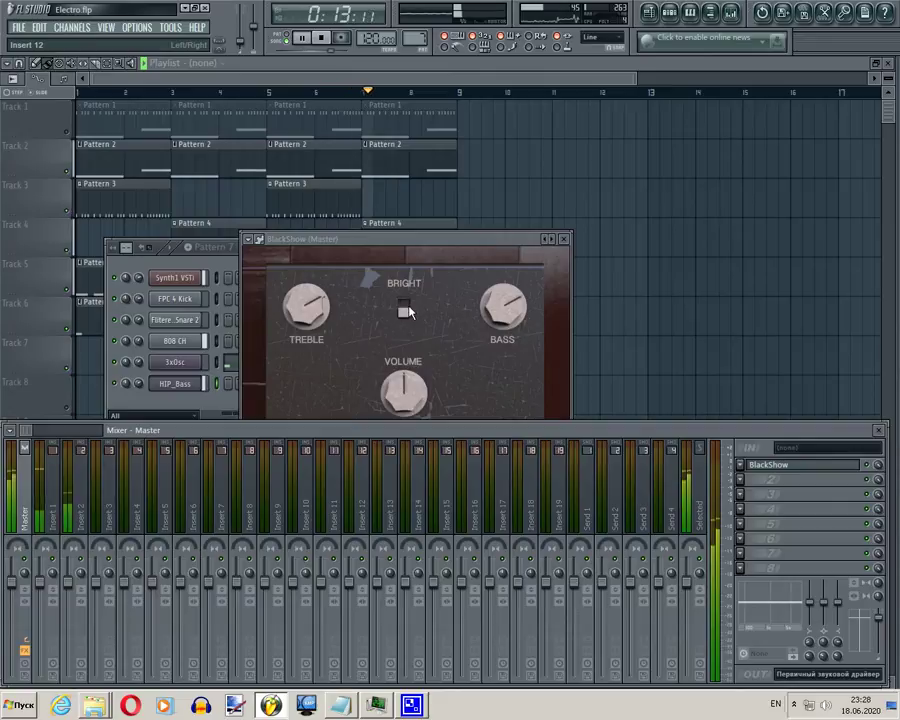
click(323, 38)
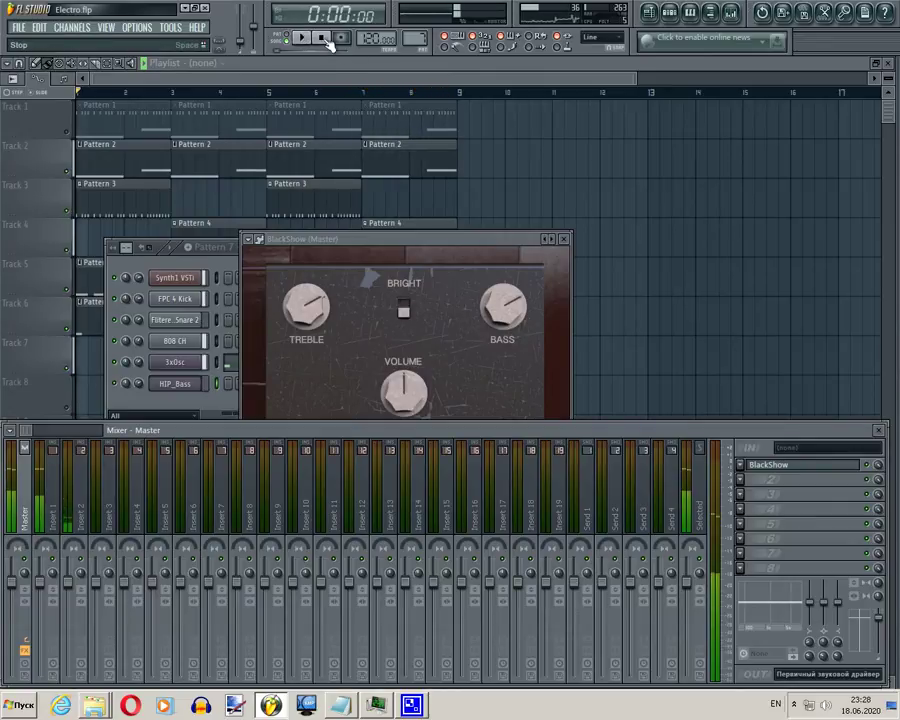
- Replace BlackShow with BlackVibe in the Master track's first effect slot and reposition its window
click(750, 470)
mouse_move(760, 428)
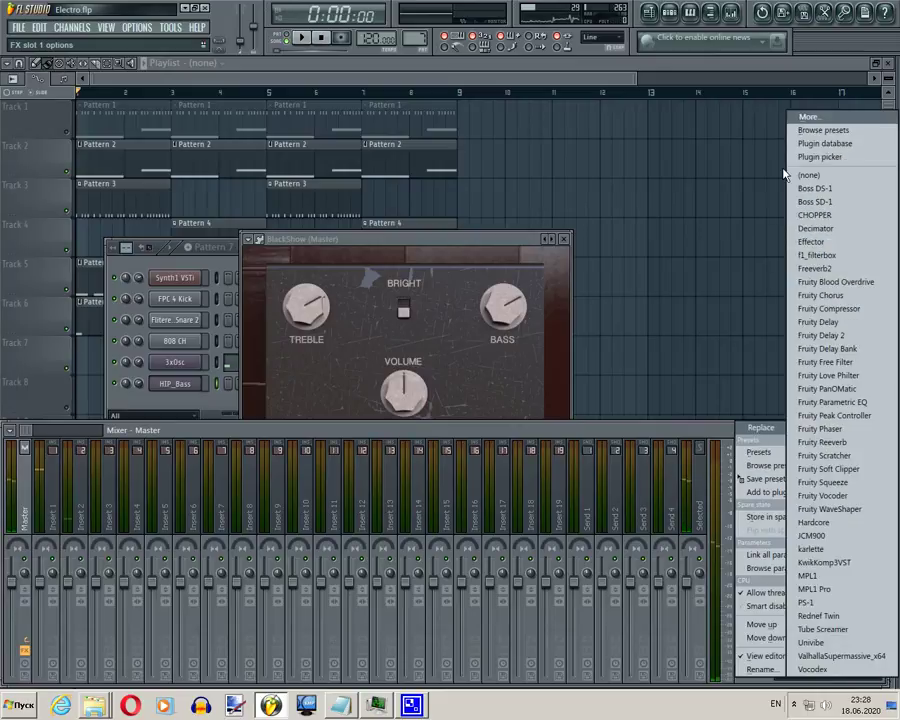
click(808, 116)
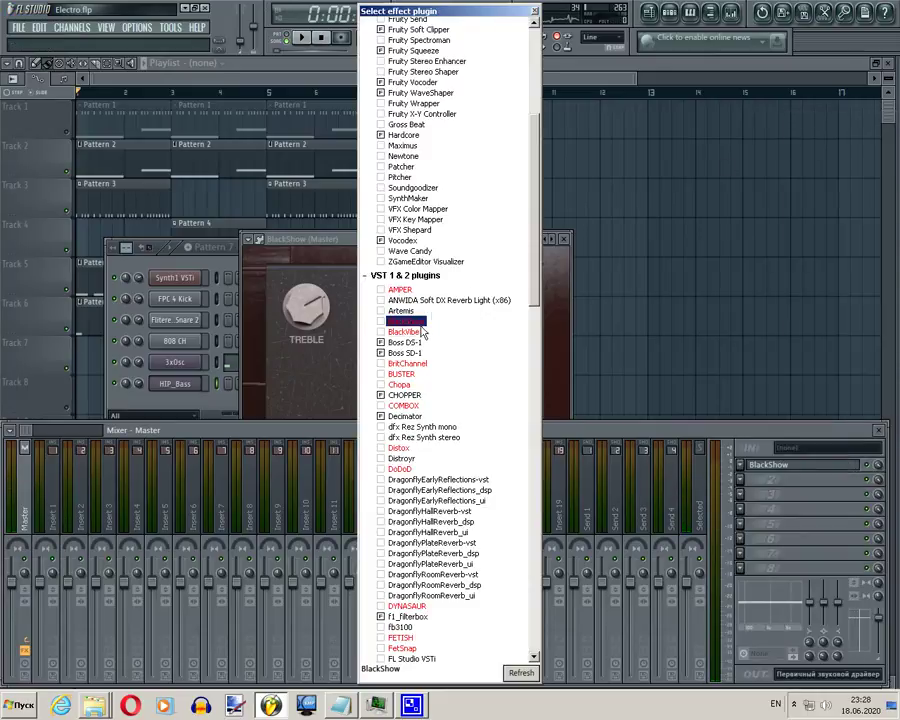
double_click(423, 333)
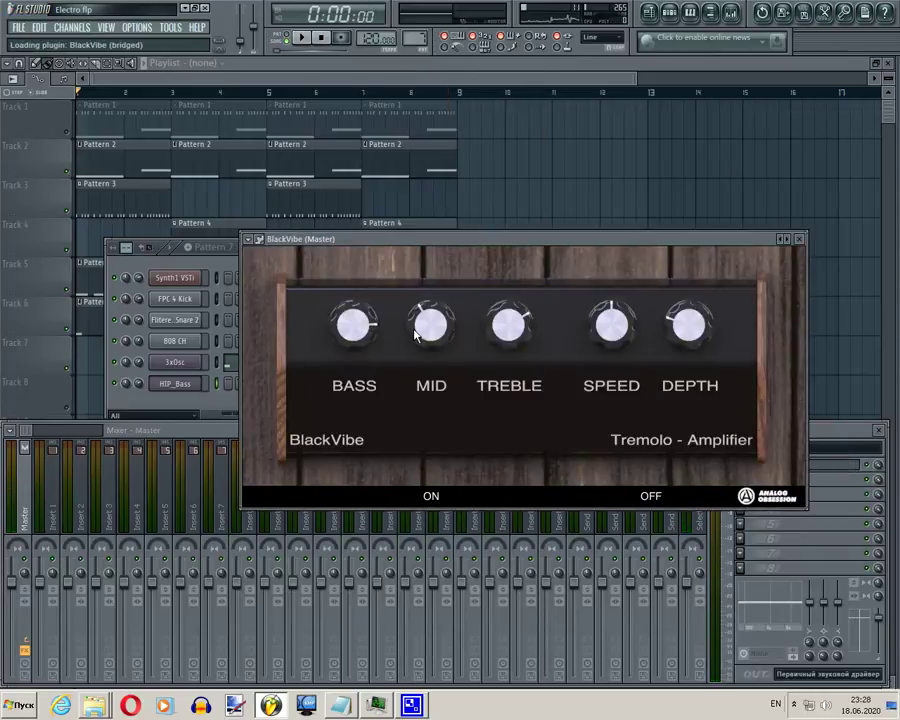
drag(490, 242, 378, 255)
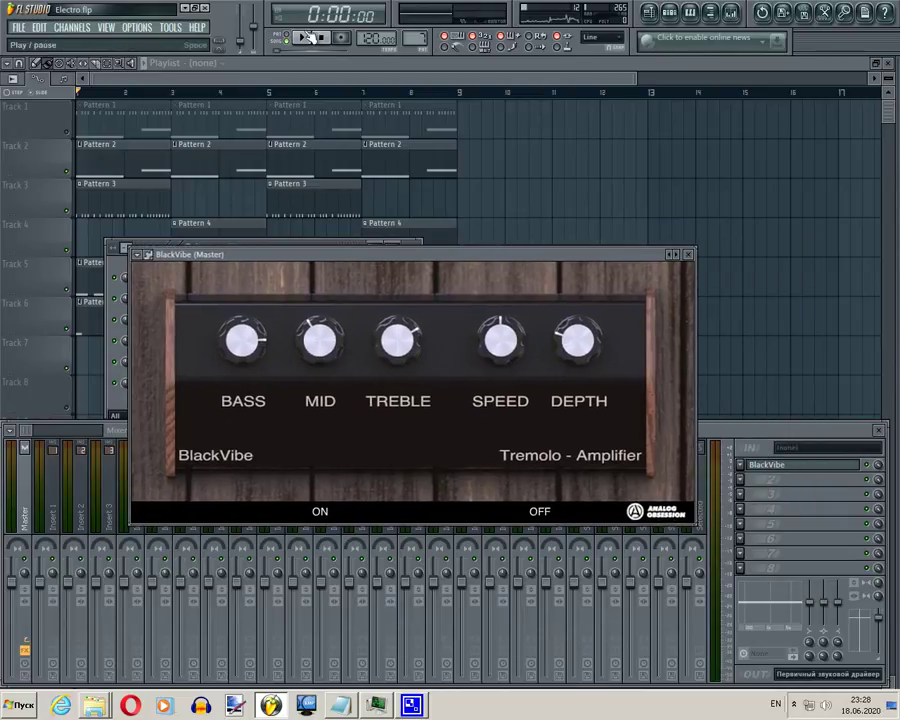
- Play the song through BlackVibe and compare its tremolo switched on and off
click(304, 39)
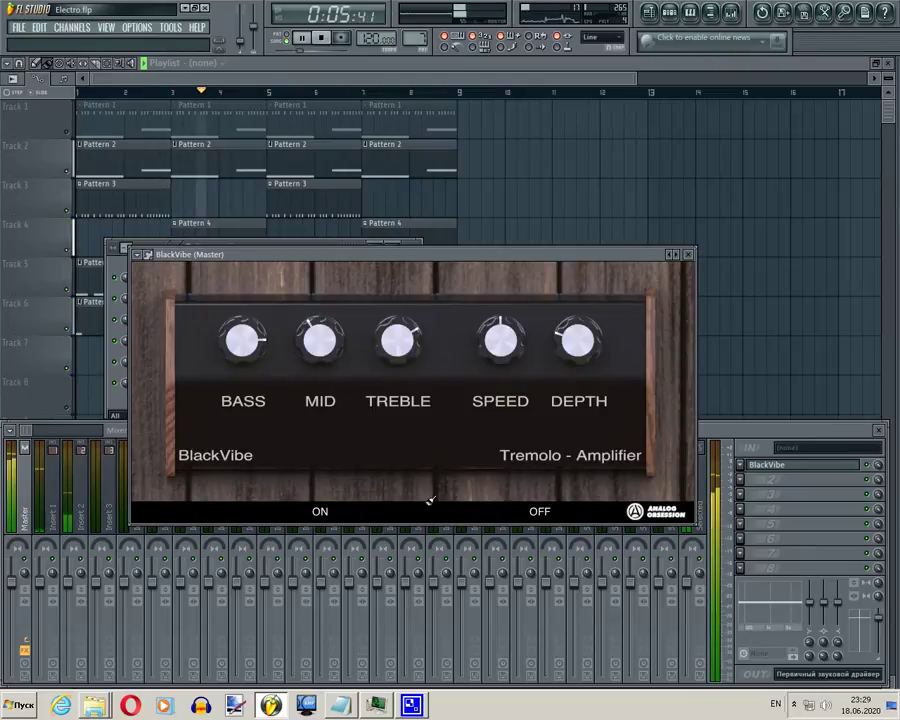
click(535, 517)
click(535, 515)
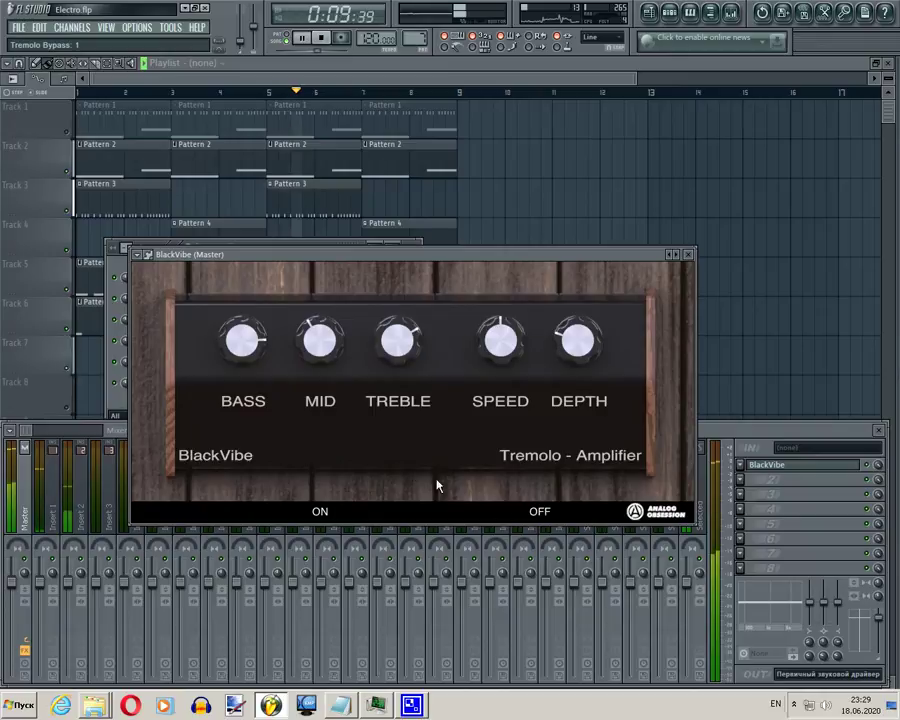
- Lower BlackVibe's Bass slightly, raise Mid to about one o'clock, and turn Treble down to about nine o'clock
drag(243, 341, 248, 374)
drag(316, 344, 328, 372)
drag(392, 336, 414, 454)
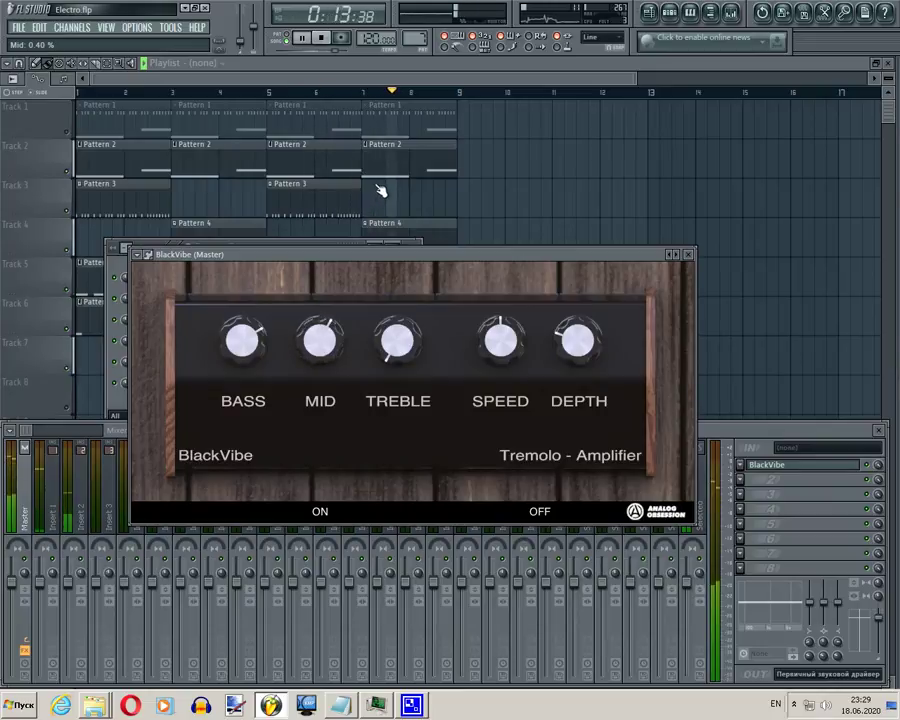
mouse_move(393, 344)
mouse_down()
mouse_move(394, 291)
mouse_move(392, 346)
mouse_up()
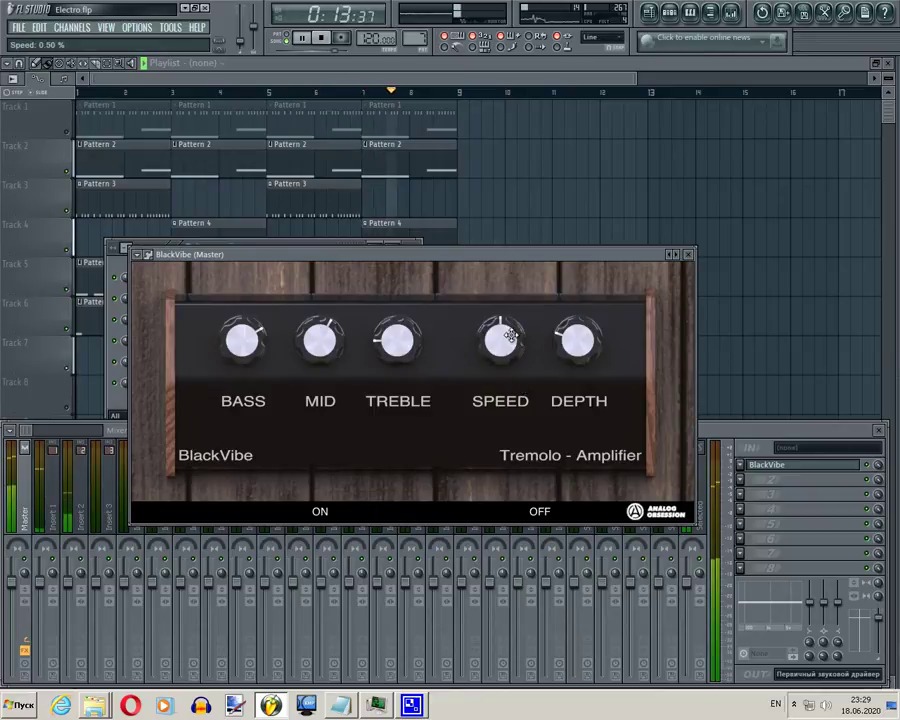
- Try BlackVibe's tremolo while reducing Speed and Depth to about nine o'clock, leaving the tremolo switched off
drag(572, 311, 636, 157)
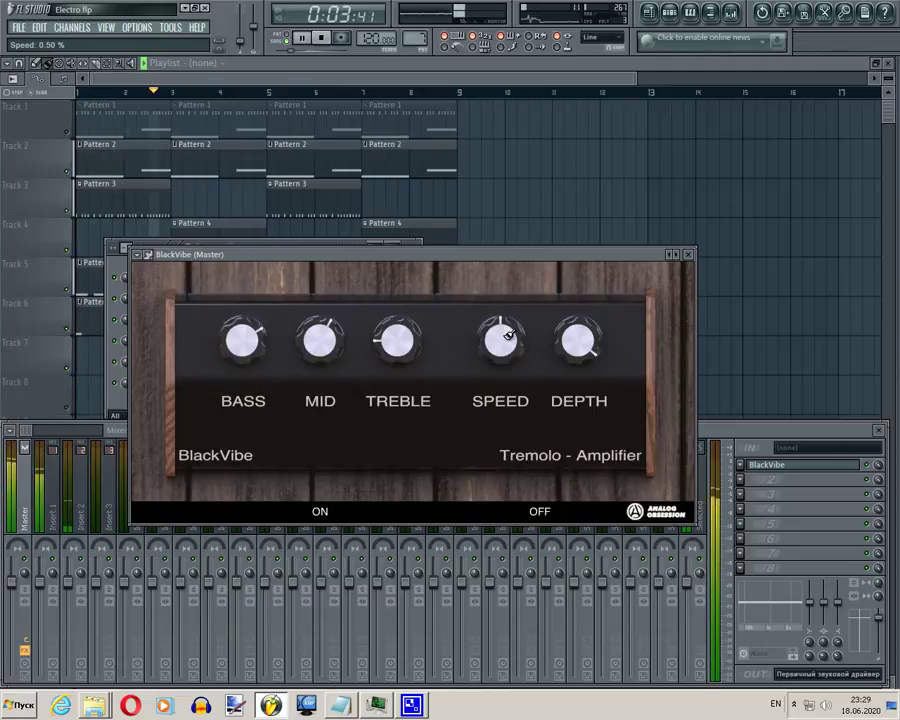
click(540, 510)
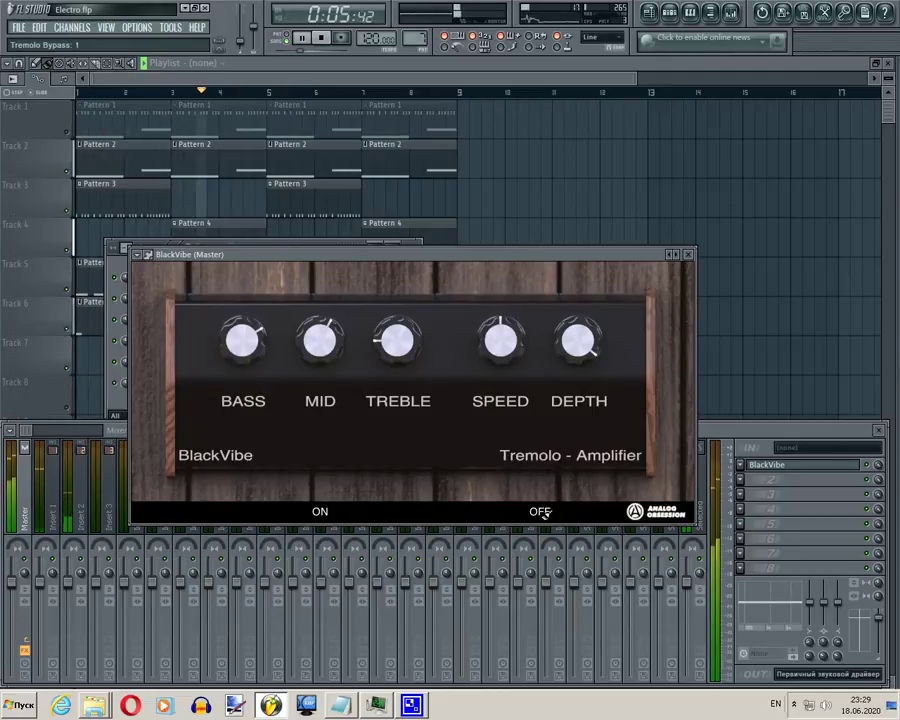
click(567, 497)
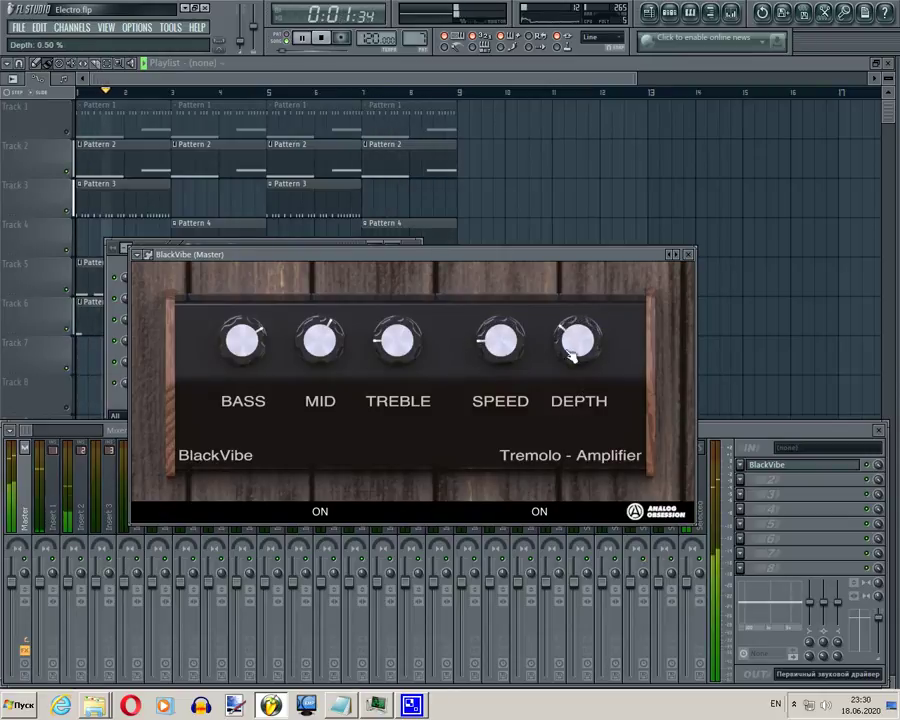
click(540, 512)
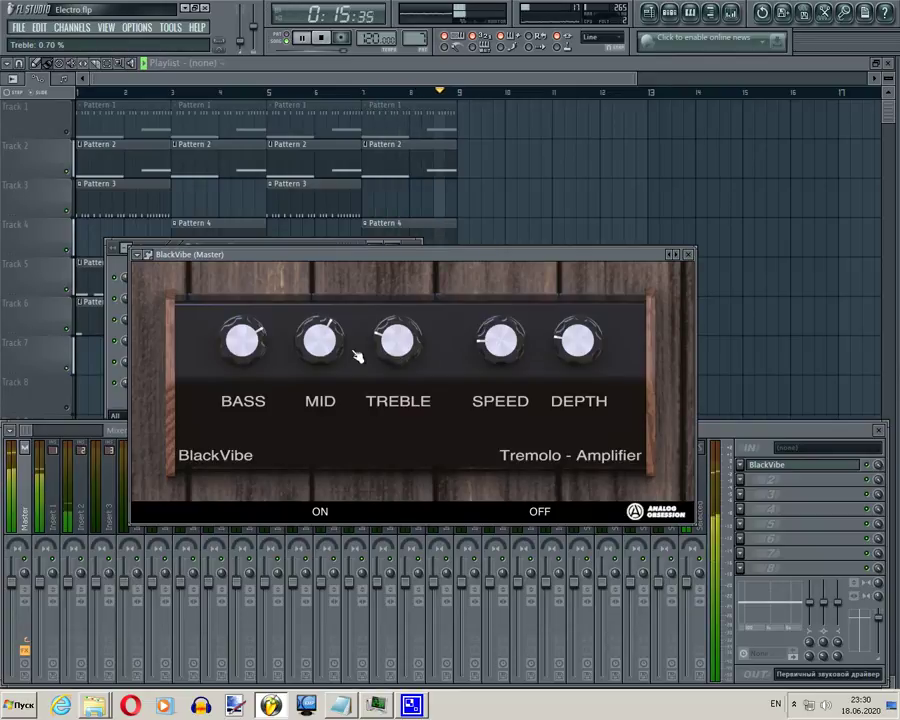
- Turn BlackVibe's Mid down and fine-tune Treble to about ten o'clock while listening, and stop playback
drag(331, 355, 334, 358)
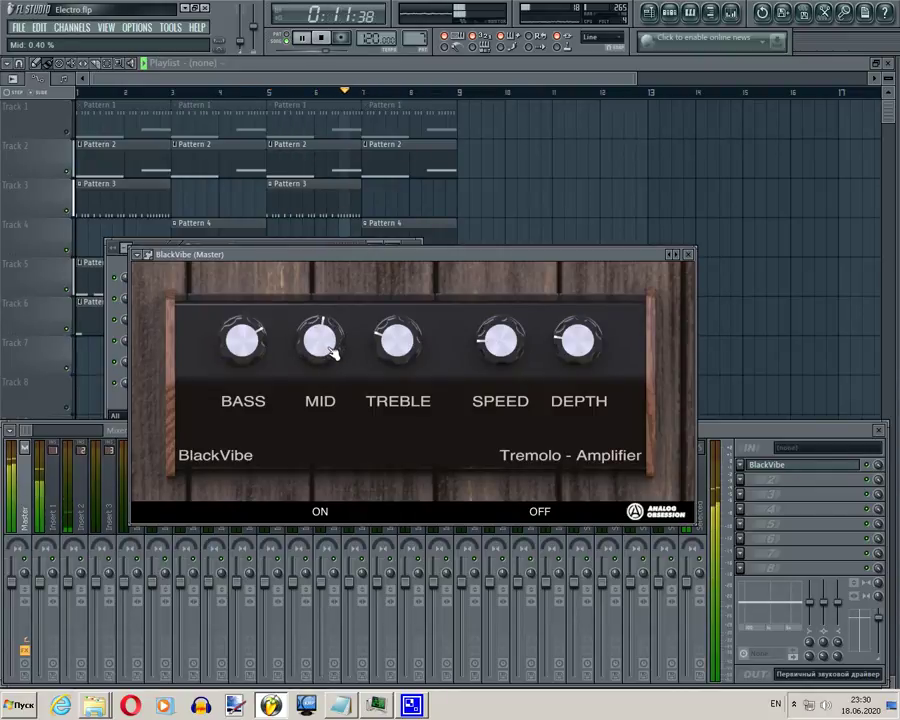
drag(402, 358, 426, 440)
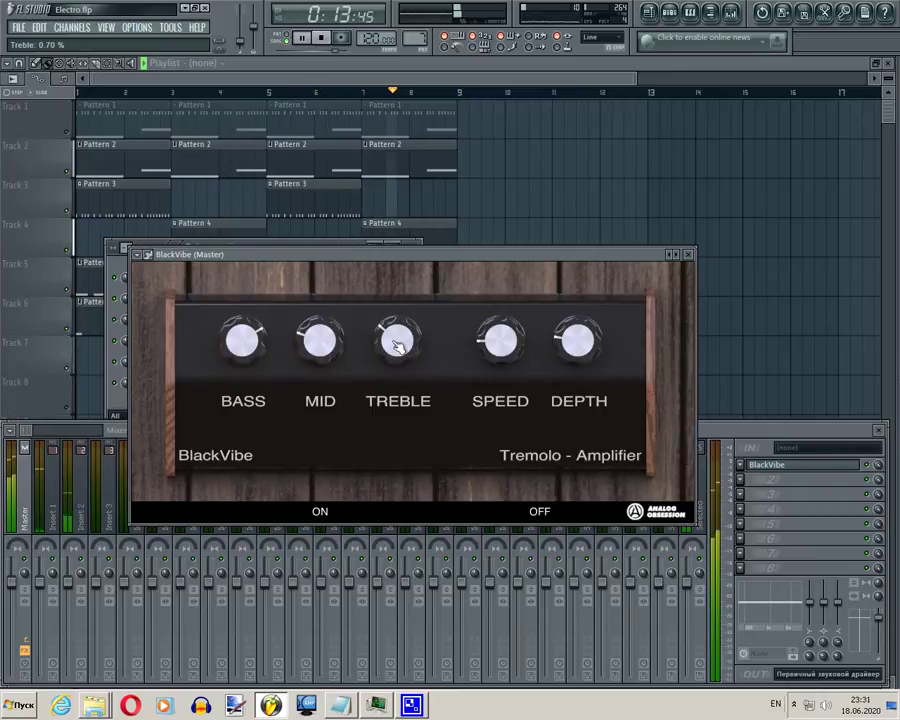
drag(322, 338, 343, 362)
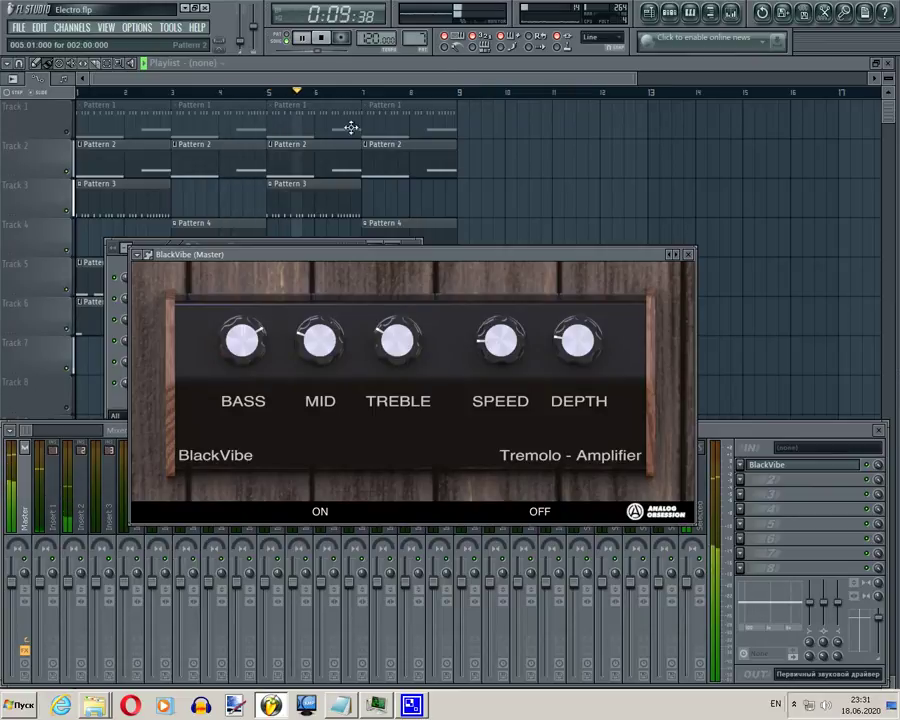
click(338, 42)
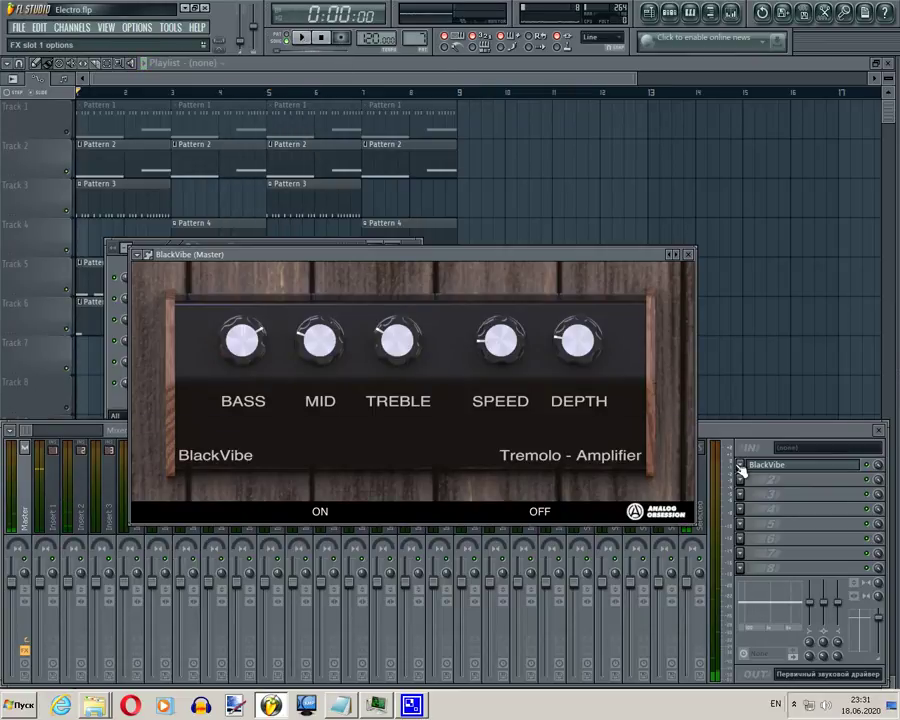
- Replace BlackVibe with the BritChannel plugin in the Master track's first effect slot
click(740, 468)
mouse_move(770, 427)
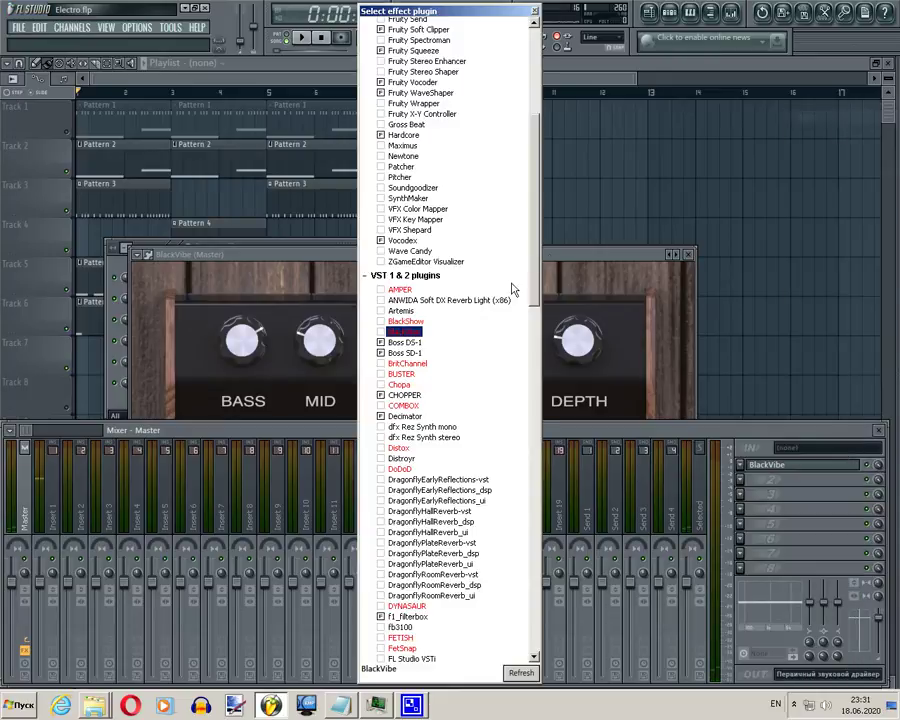
scroll(410, 262, down, 3)
double_click(410, 269)
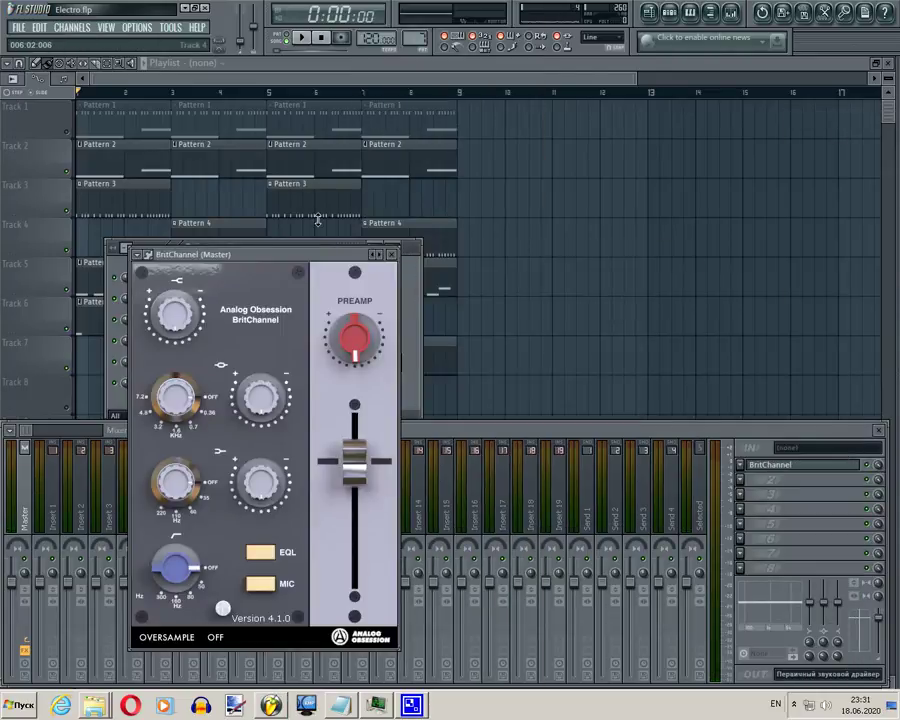
- Play the song through BritChannel while adjusting its Preamp knob, and stop playback
click(303, 38)
drag(322, 258, 524, 217)
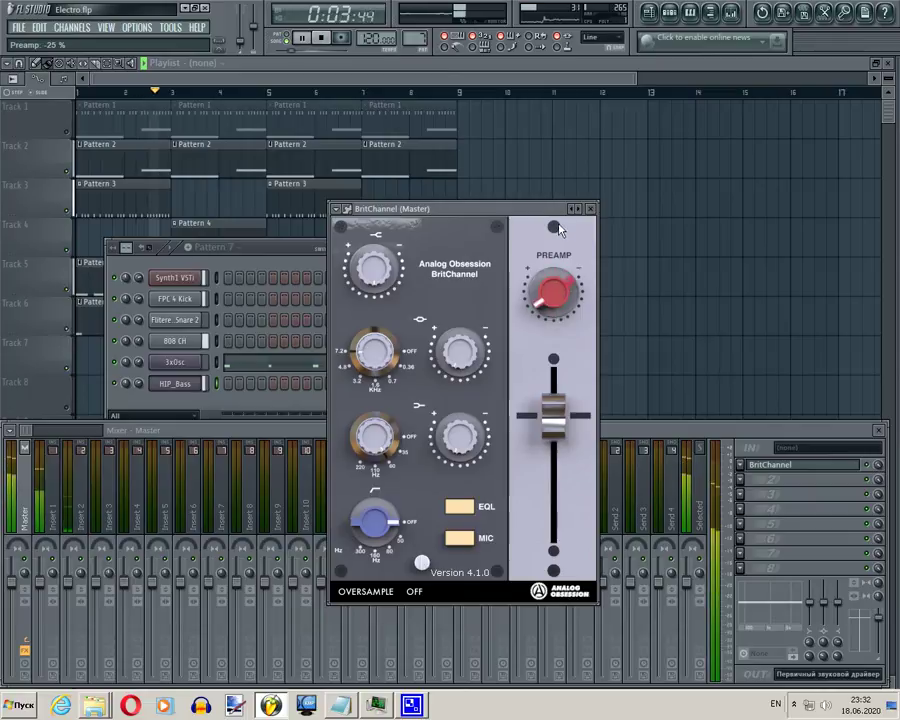
mouse_move(566, 271)
mouse_down()
mouse_move(566, 285)
mouse_move(568, 255)
mouse_up()
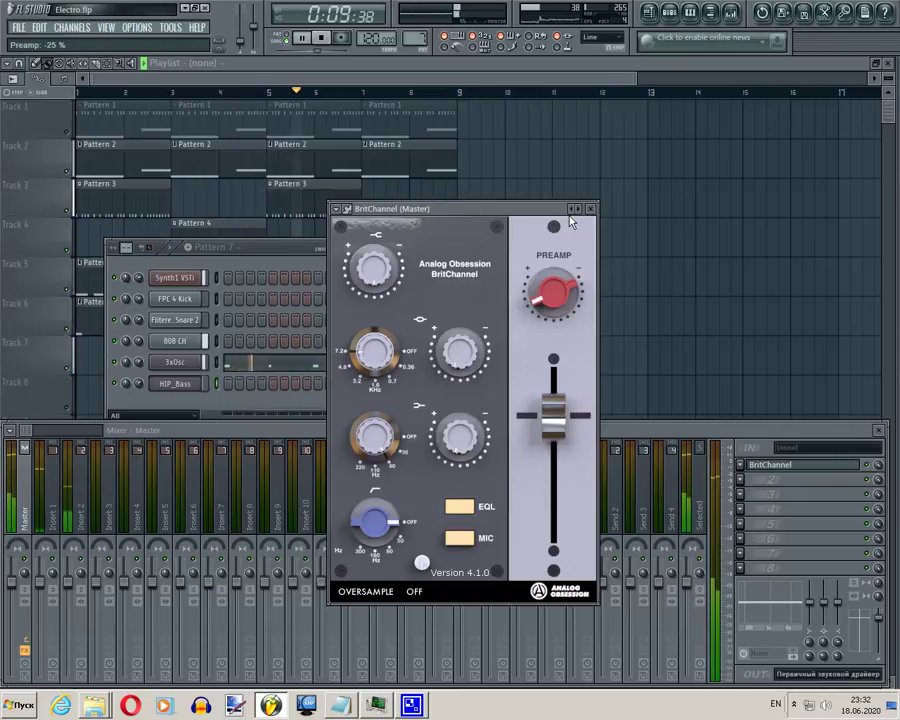
drag(572, 243, 576, 260)
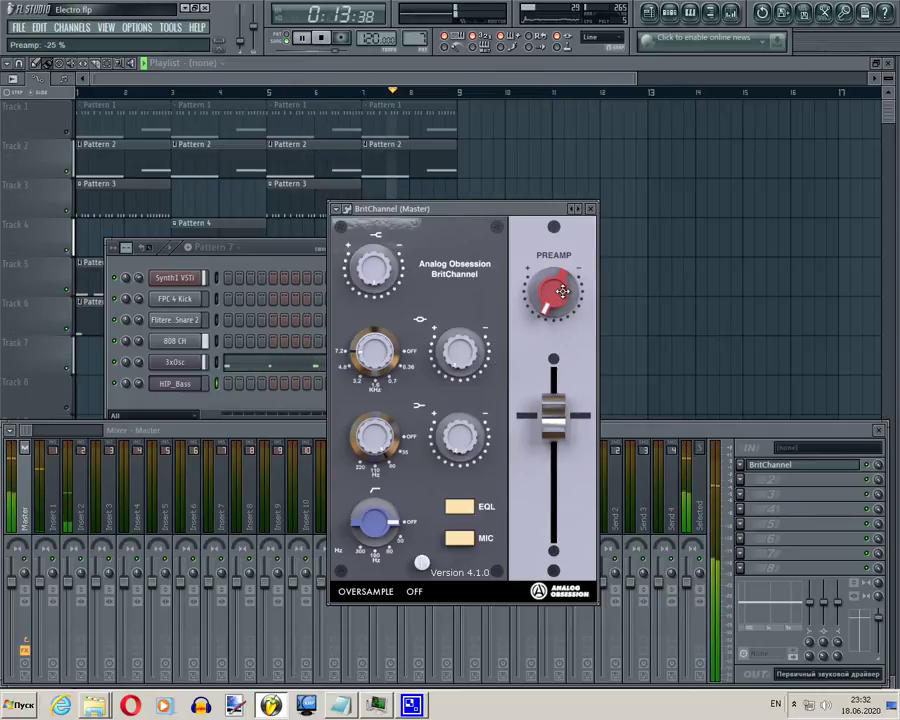
click(321, 38)
- Replace BritChannel with BUSTER in the Master track's first effect slot and place its window so all controls are visible
click(741, 467)
mouse_move(765, 428)
click(857, 119)
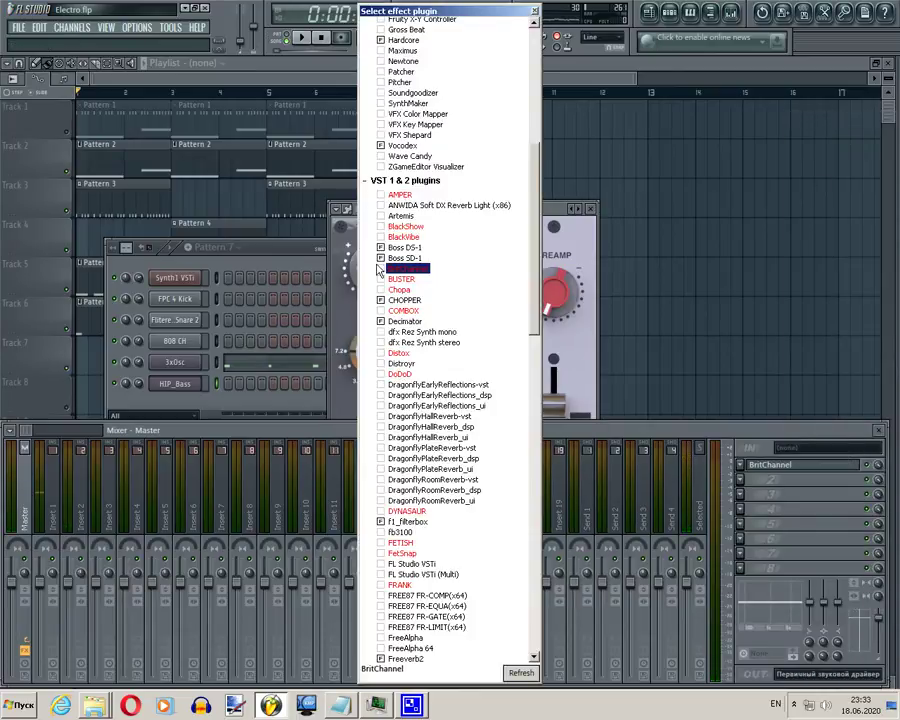
double_click(400, 279)
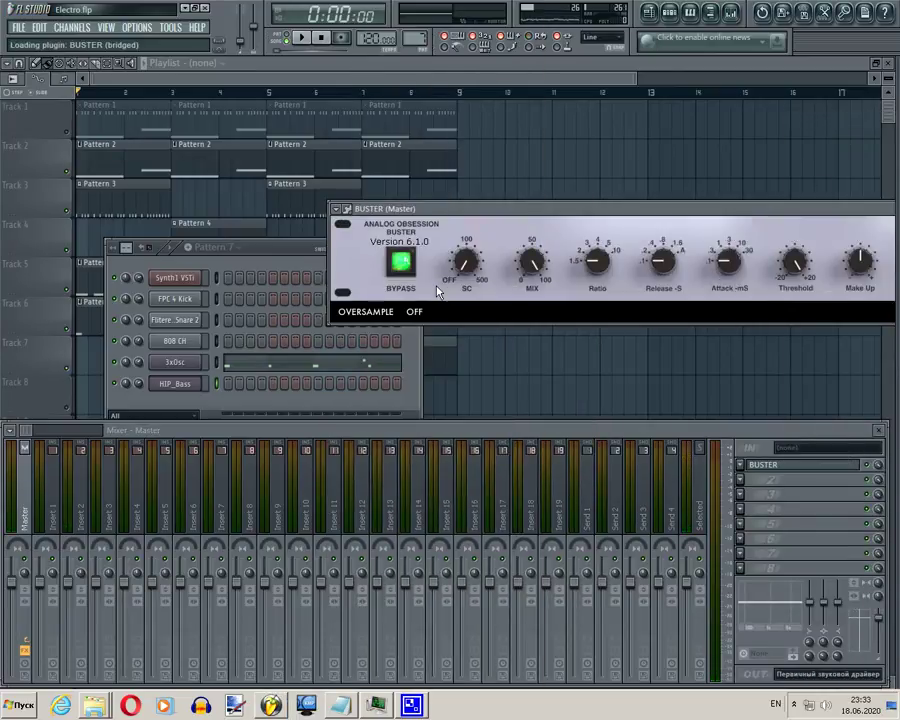
drag(543, 210, 338, 262)
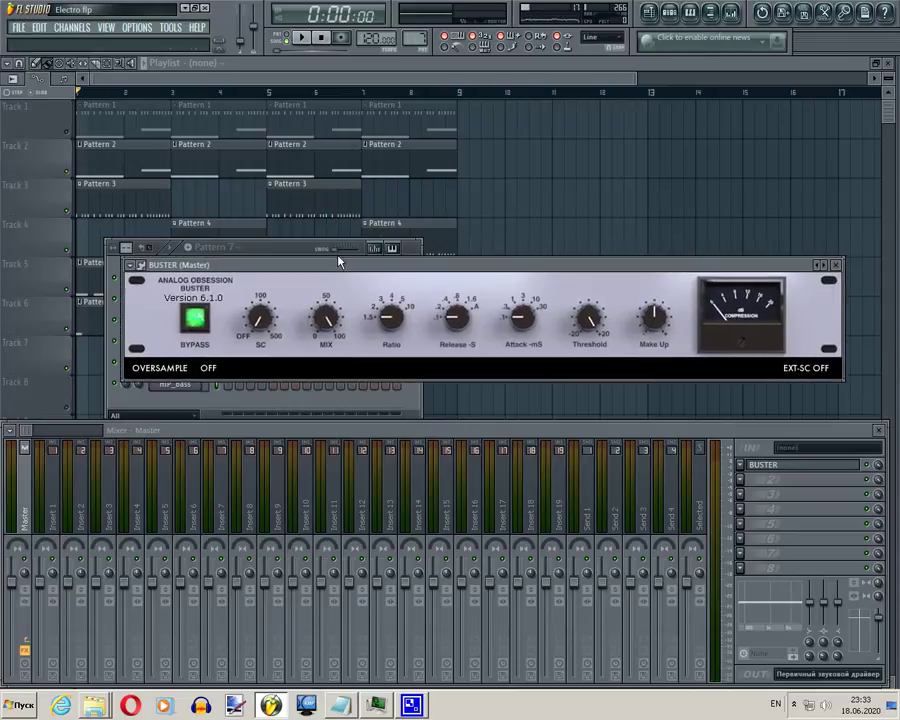
- Play the song and set BUSTER's Ratio to 2, Release to 1.6, Attack to 10 and Threshold to about four o'clock
click(300, 45)
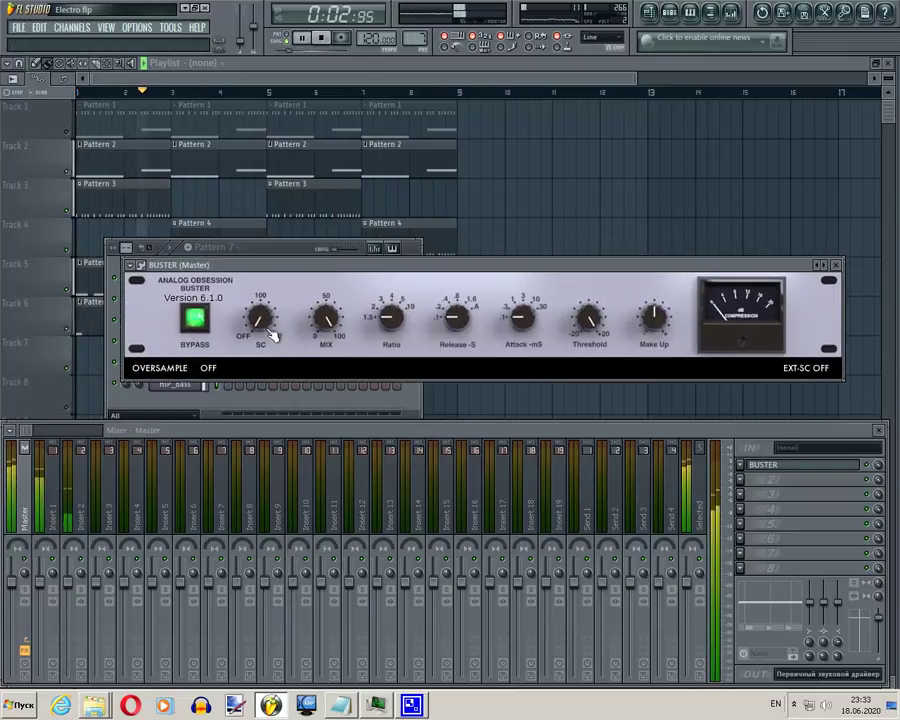
right_click(827, 267)
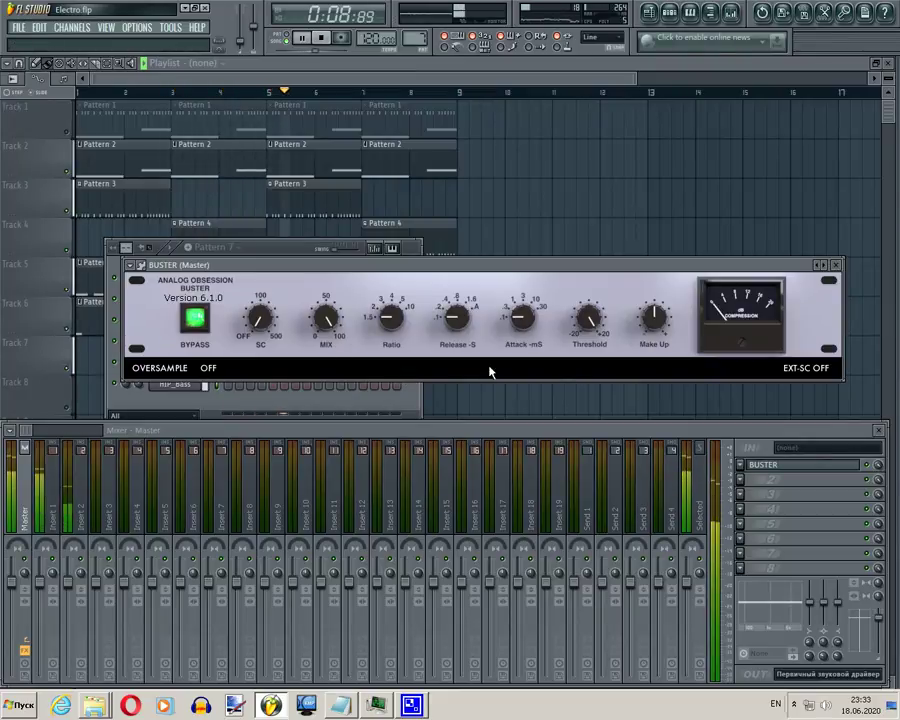
drag(595, 317, 599, 378)
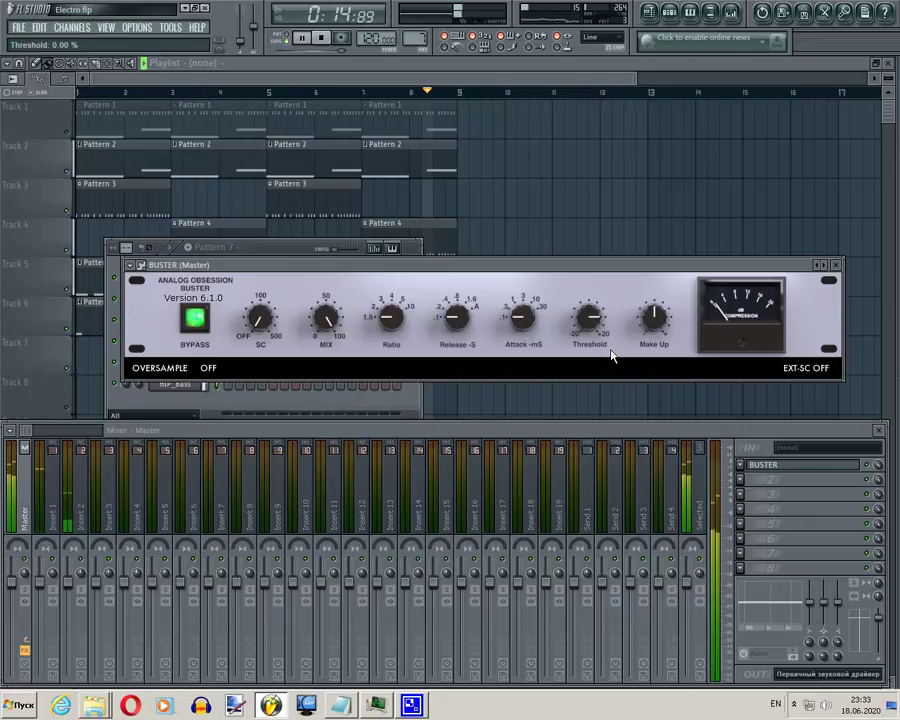
mouse_move(460, 326)
mouse_down()
mouse_move(465, 312)
mouse_move(465, 333)
mouse_up()
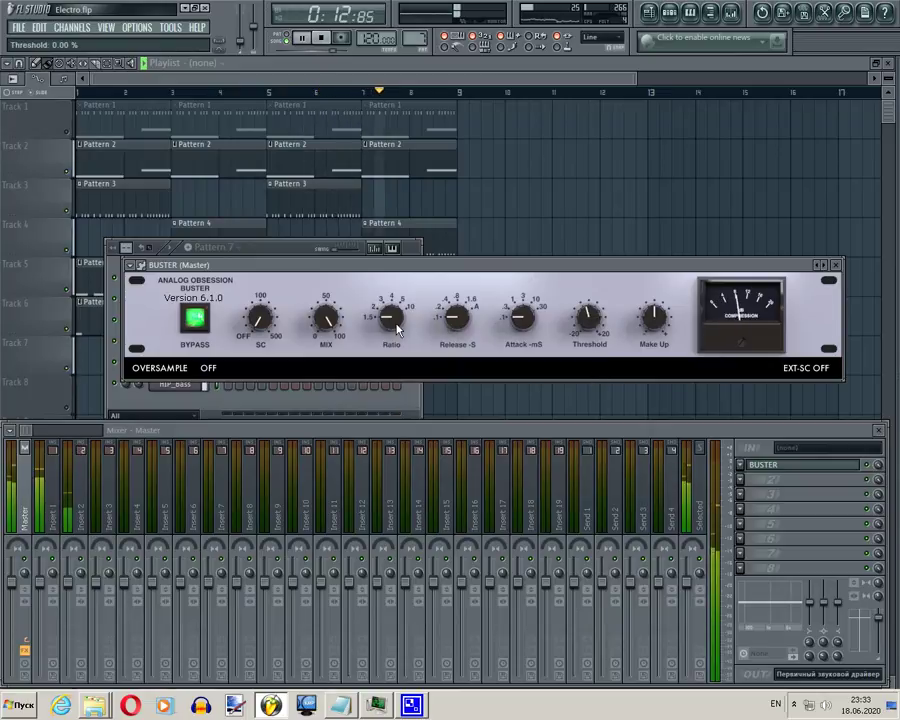
drag(392, 323, 407, 280)
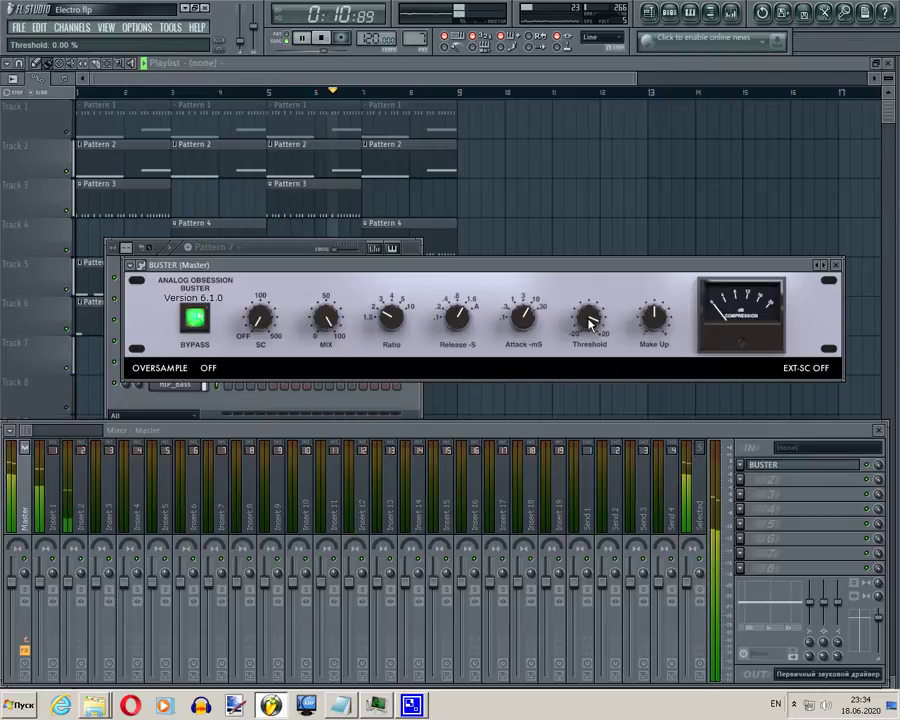
- Compare BUSTER bypassed and active, refining Ratio to 3, Threshold to about three o'clock and Make Up slightly higher, and stop playback
click(868, 466)
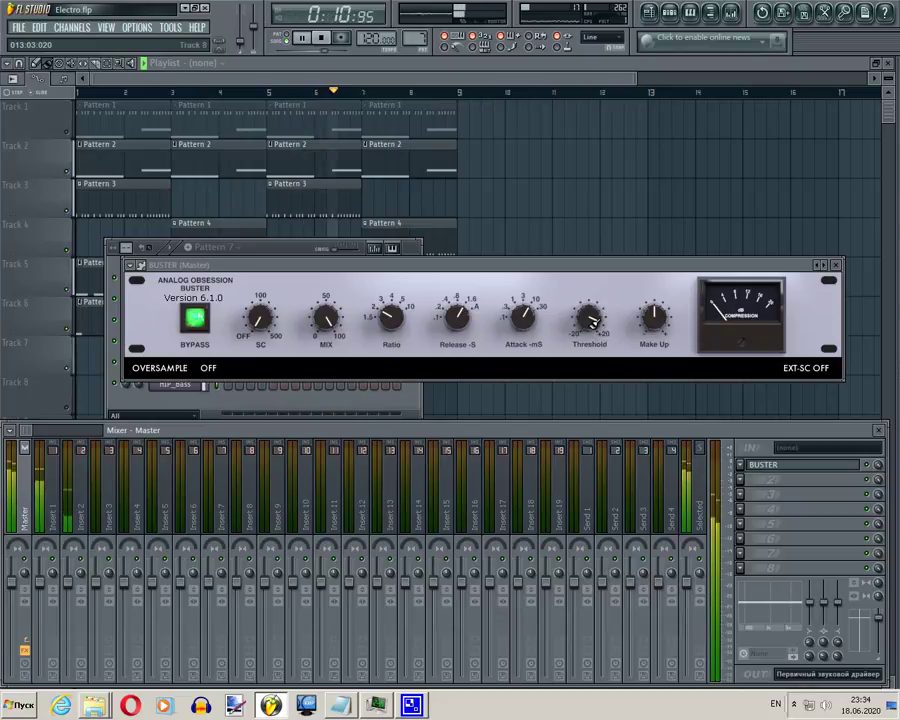
click(195, 318)
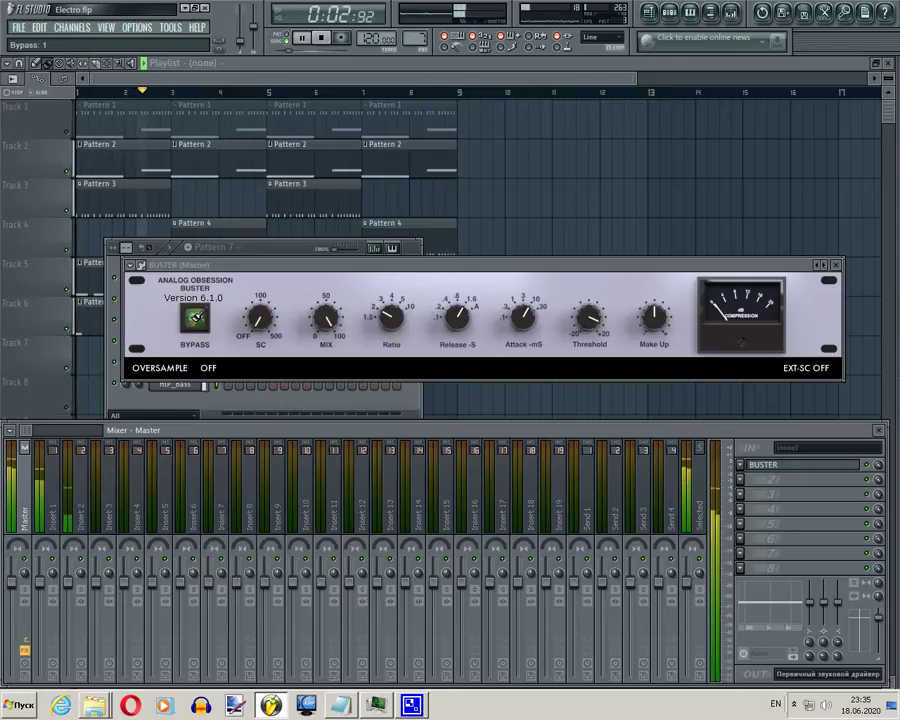
click(197, 318)
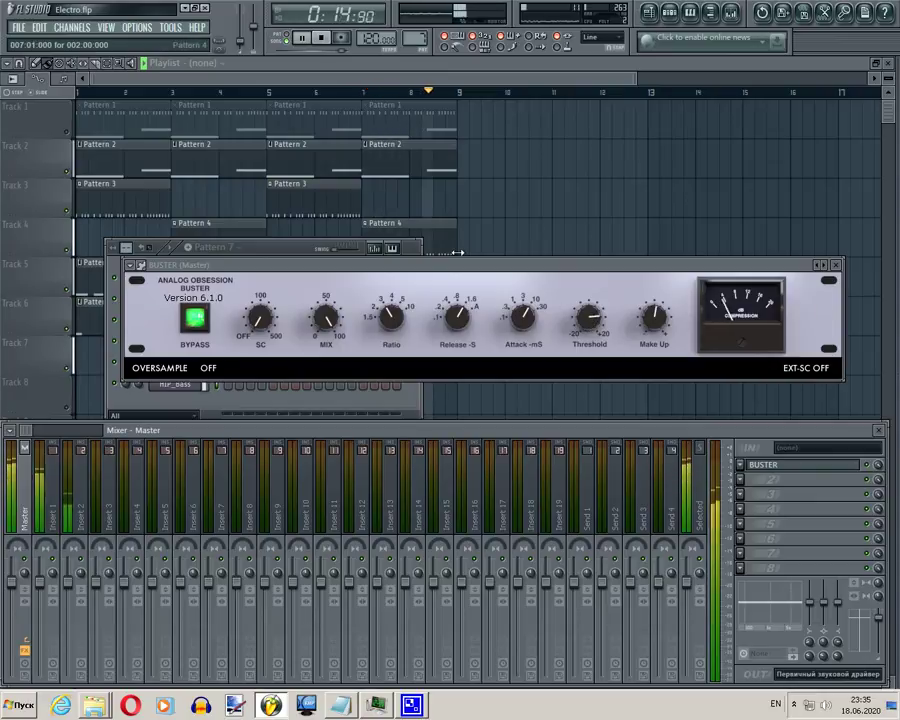
click(321, 38)
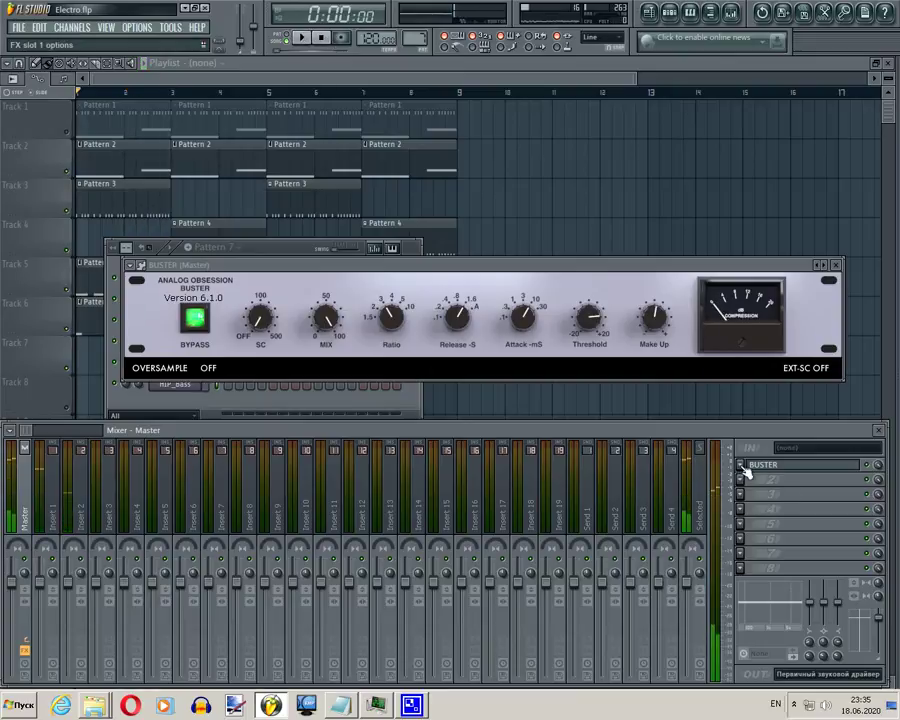
- Replace BUSTER with Chopa on the Master track and play the song while trying its Chop and Dry controls
click(741, 465)
mouse_move(760, 427)
click(808, 117)
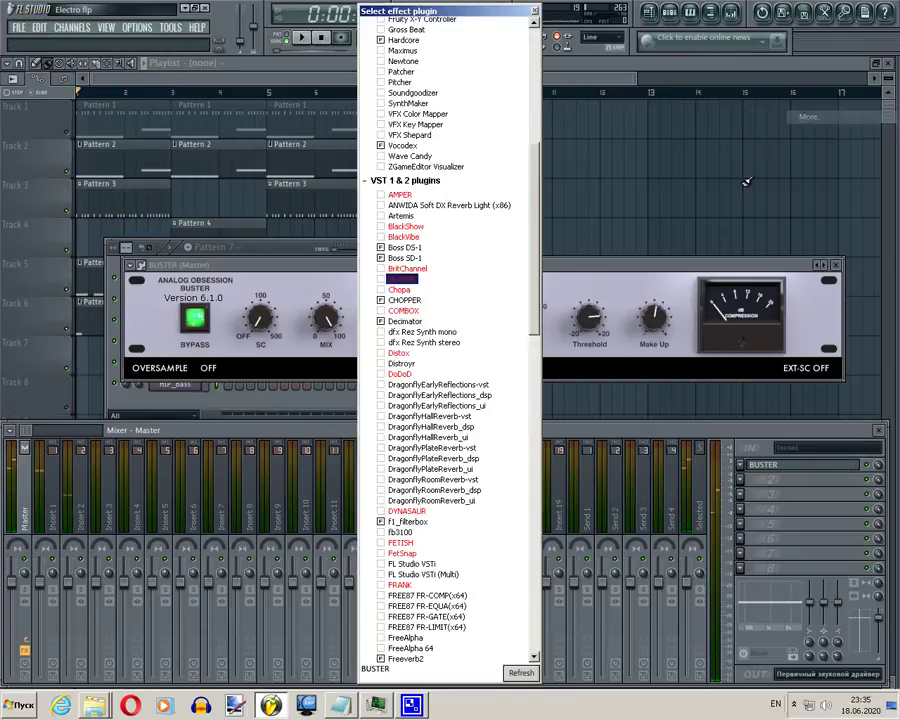
click(405, 293)
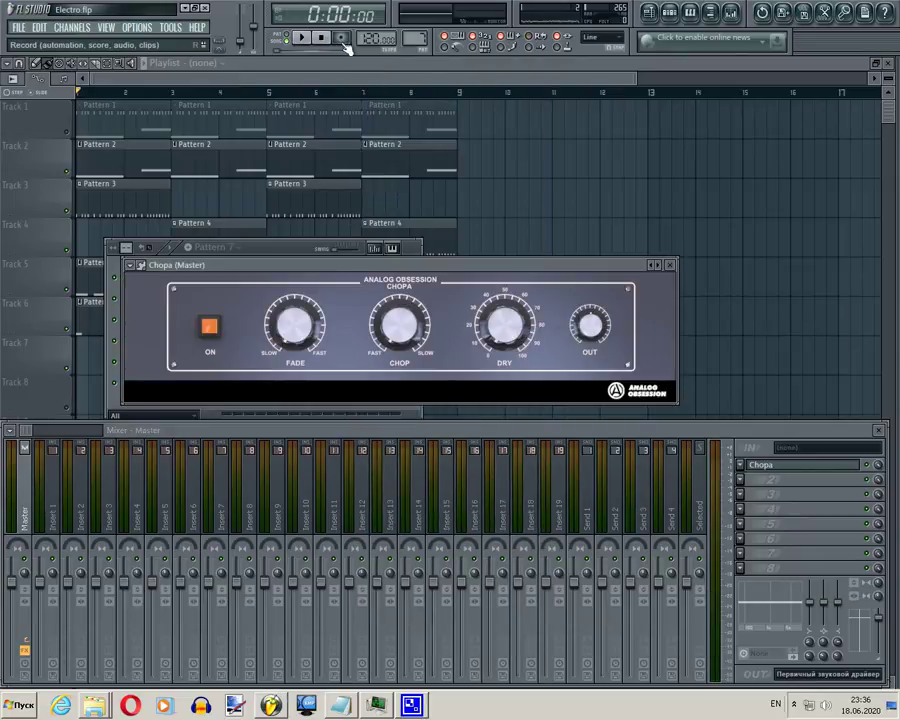
click(309, 41)
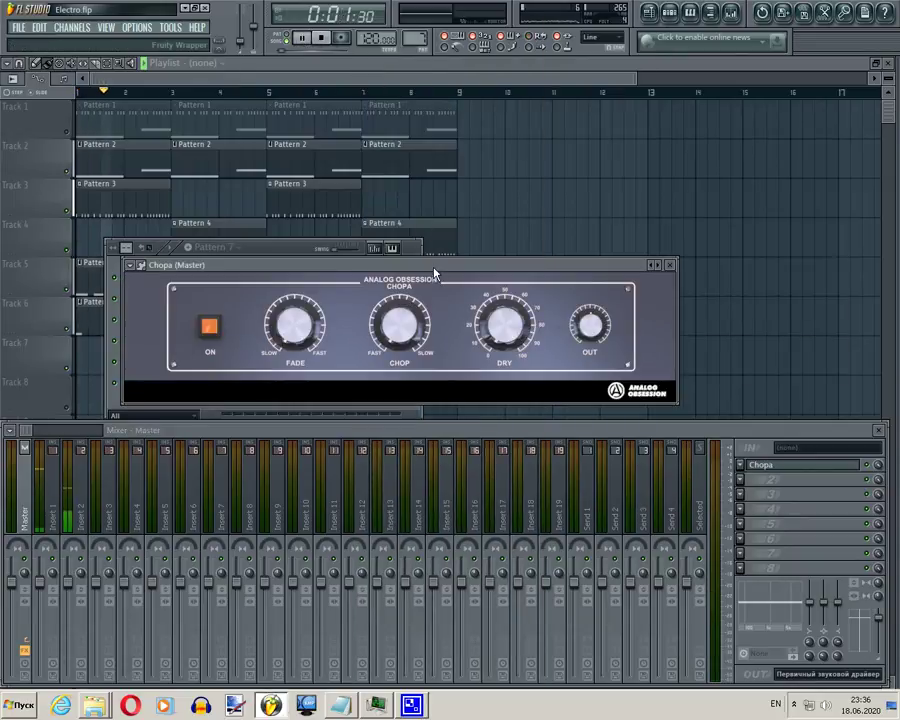
drag(435, 272, 452, 312)
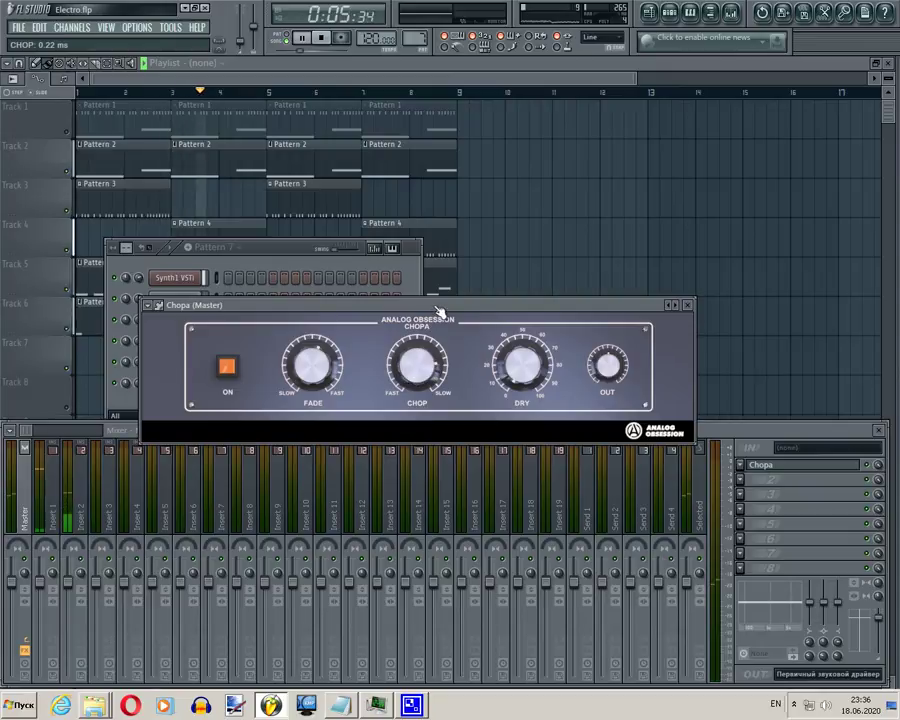
- Replace Chopa with COMBOX in the Master track's first effect slot while the song keeps playing
click(748, 468)
mouse_move(780, 427)
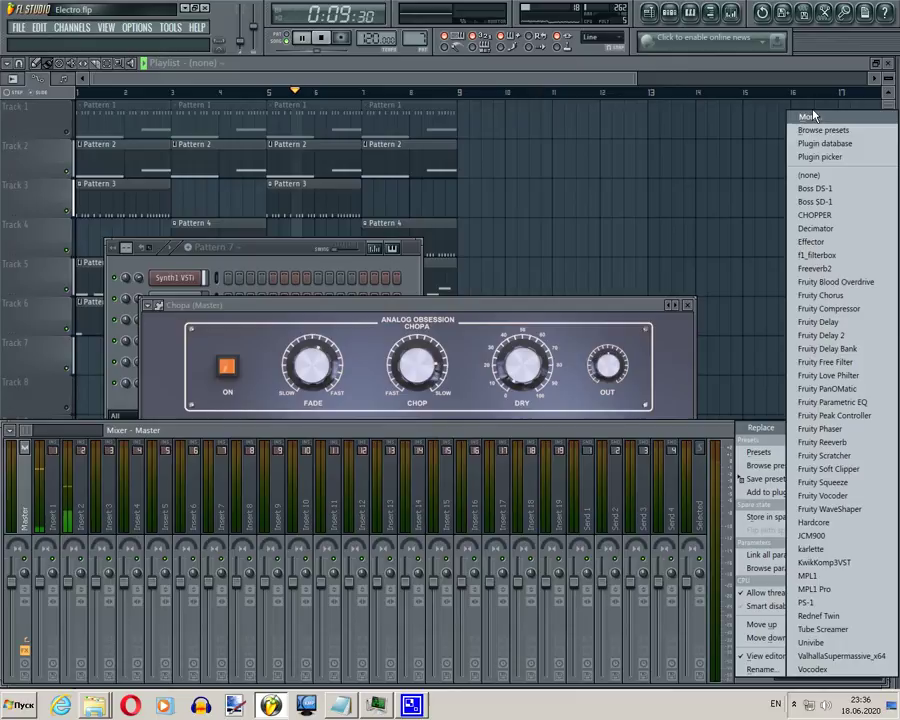
click(884, 118)
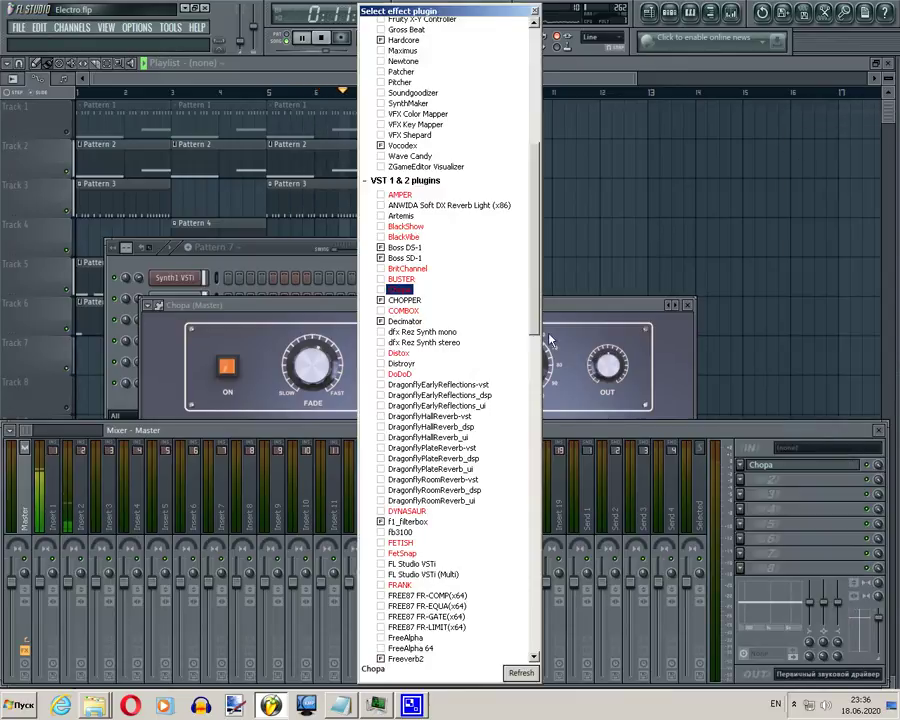
click(417, 350)
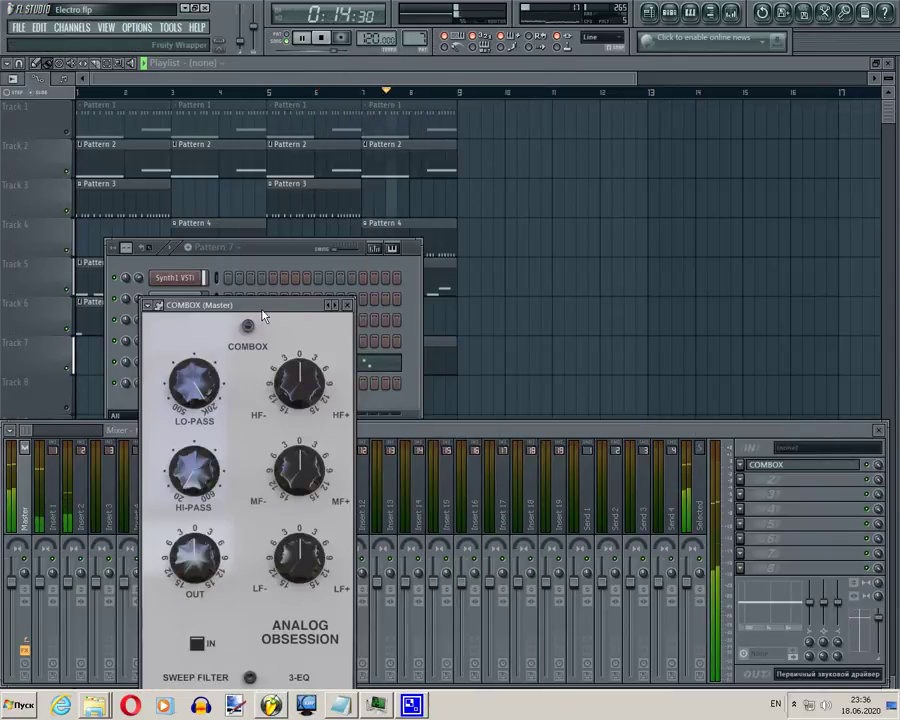
- Shape the song with COMBOX by raising HF, LF and Hi-Pass slightly and lowering MF slightly, and stop playback
drag(288, 297, 481, 172)
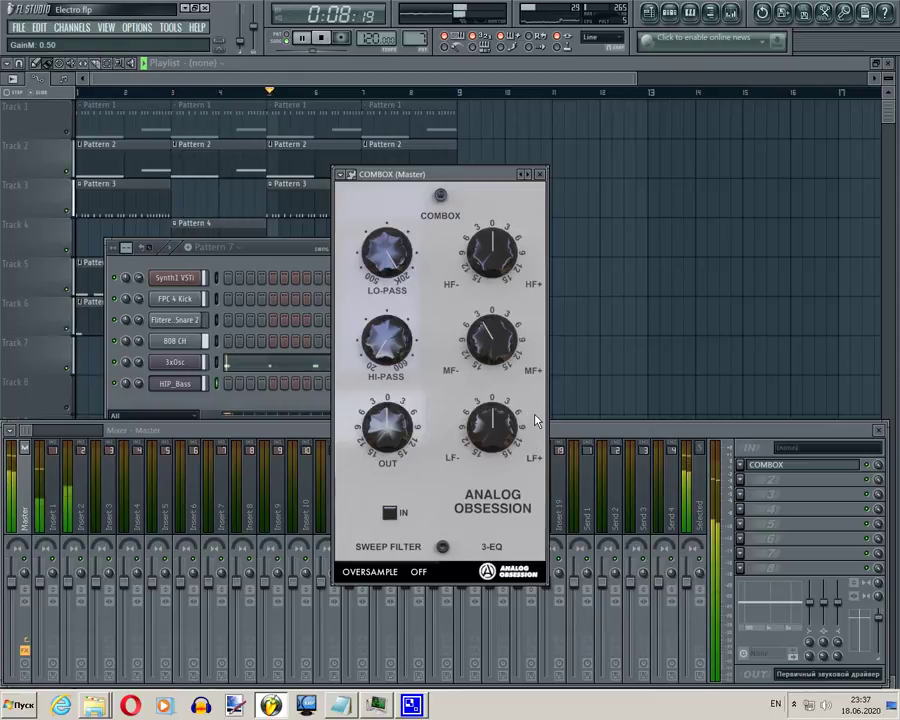
double_click(501, 347)
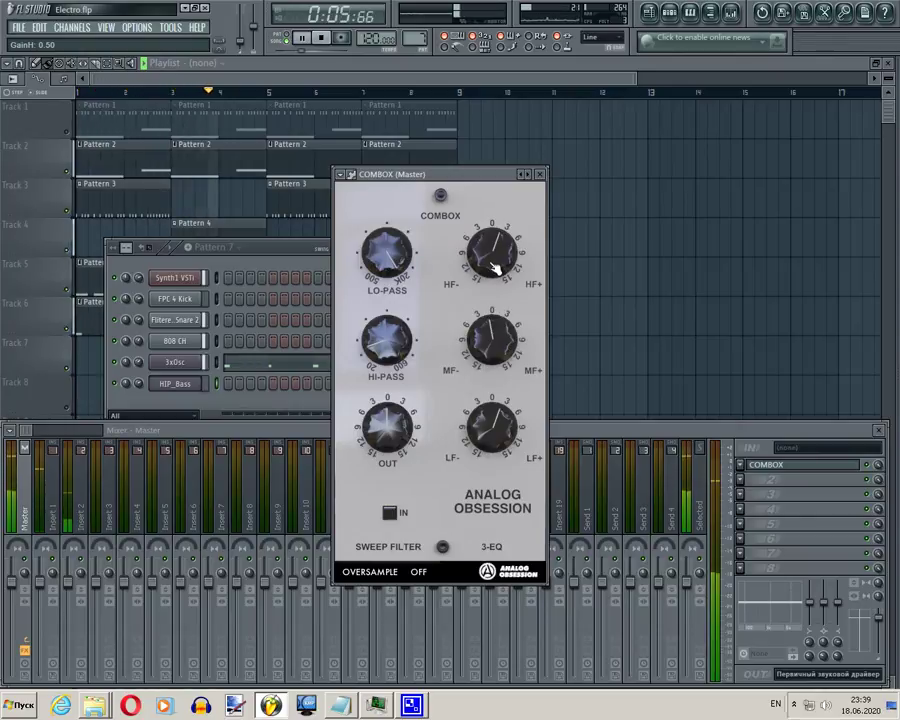
click(321, 37)
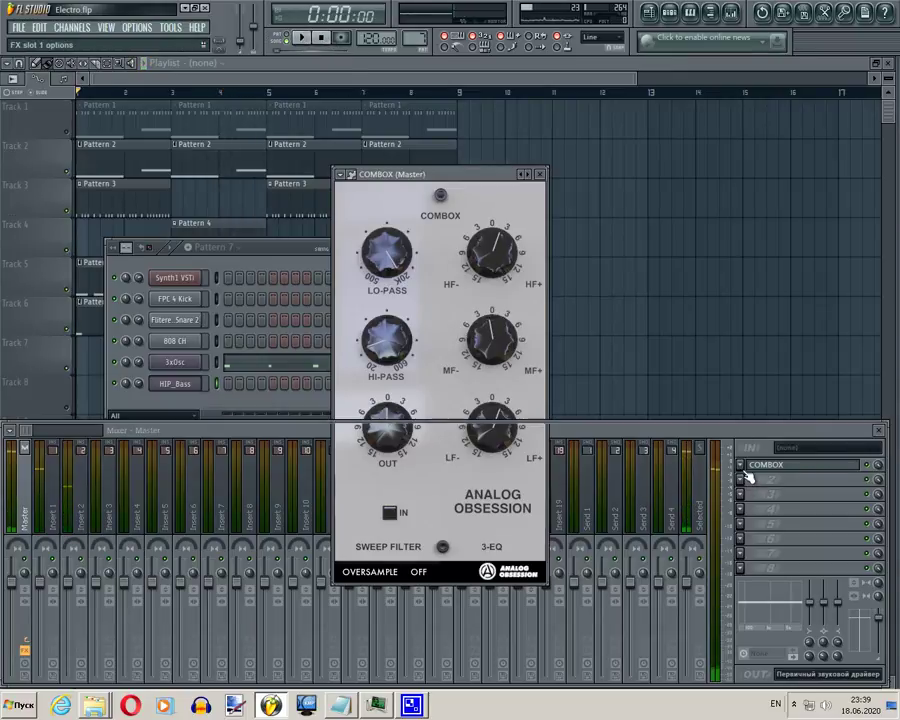
- Replace COMBOX with Distox in the Master track's first effect slot and move its window fully into view
click(748, 478)
mouse_move(760, 425)
click(812, 118)
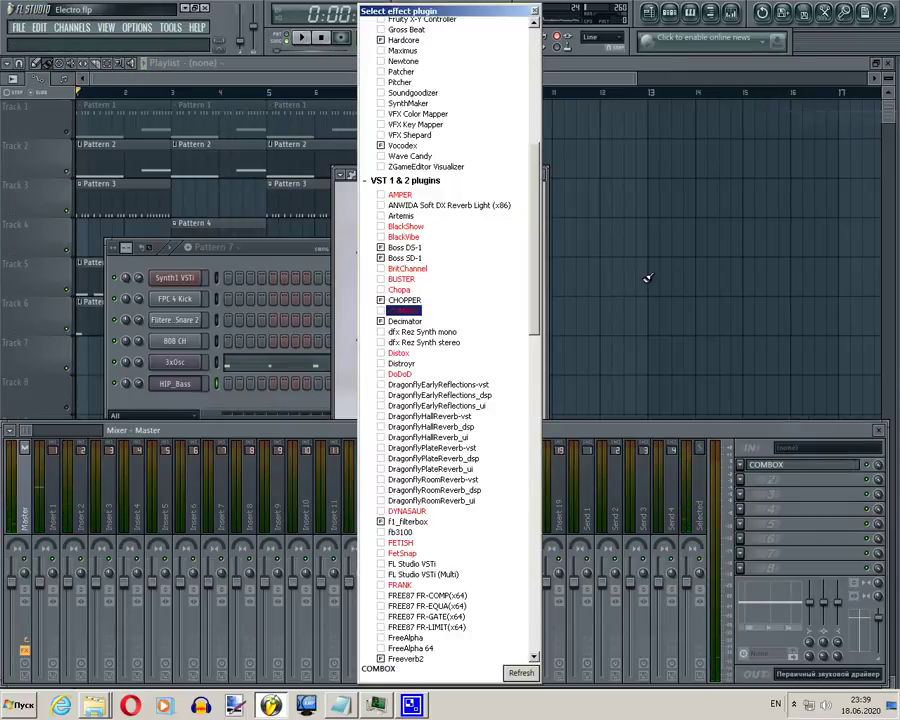
scroll(417, 296, down, 2)
double_click(403, 290)
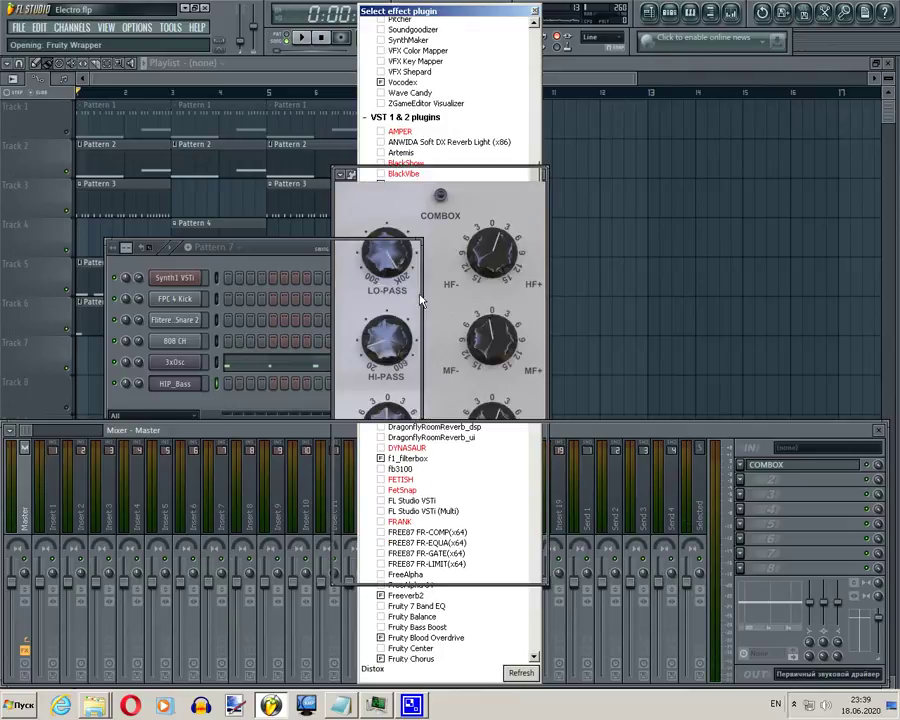
drag(563, 181, 359, 261)
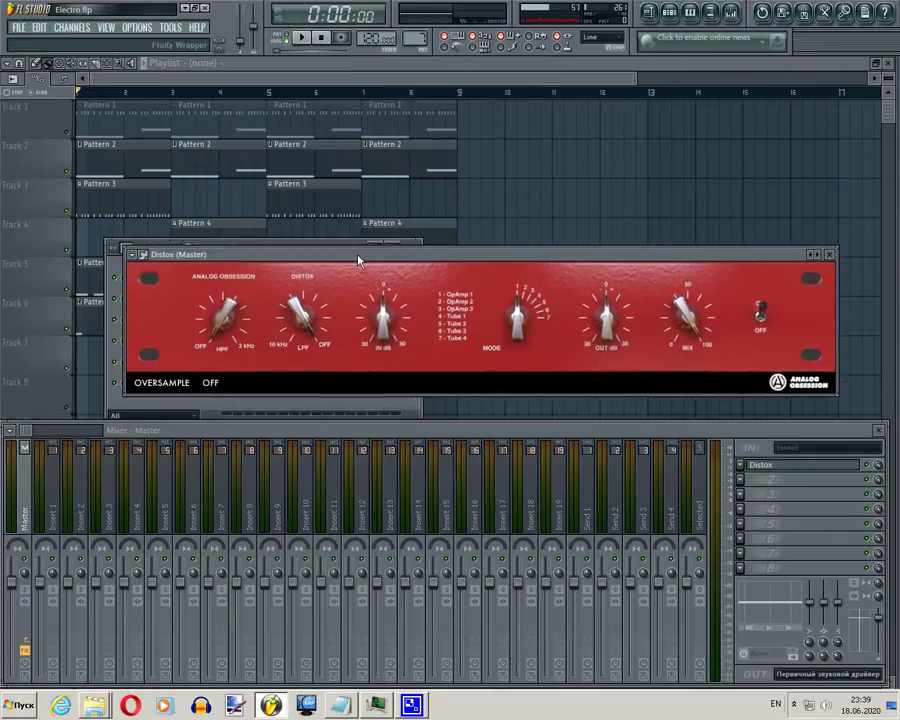
- Play the song through Distox while switching its Mode from OpAmp to a Tube setting, and stop playback
click(300, 37)
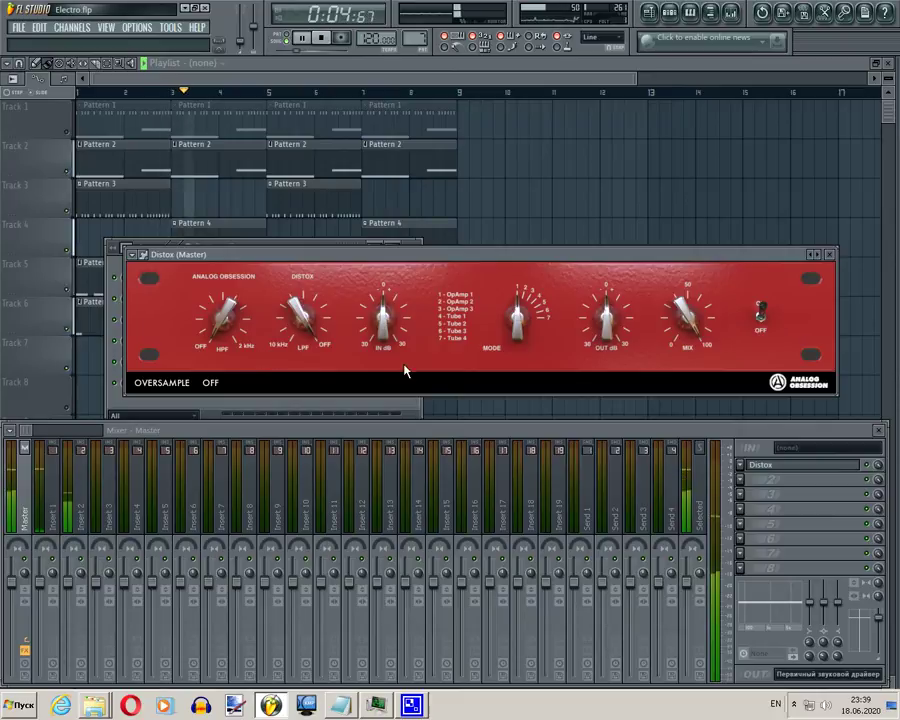
drag(517, 340, 526, 222)
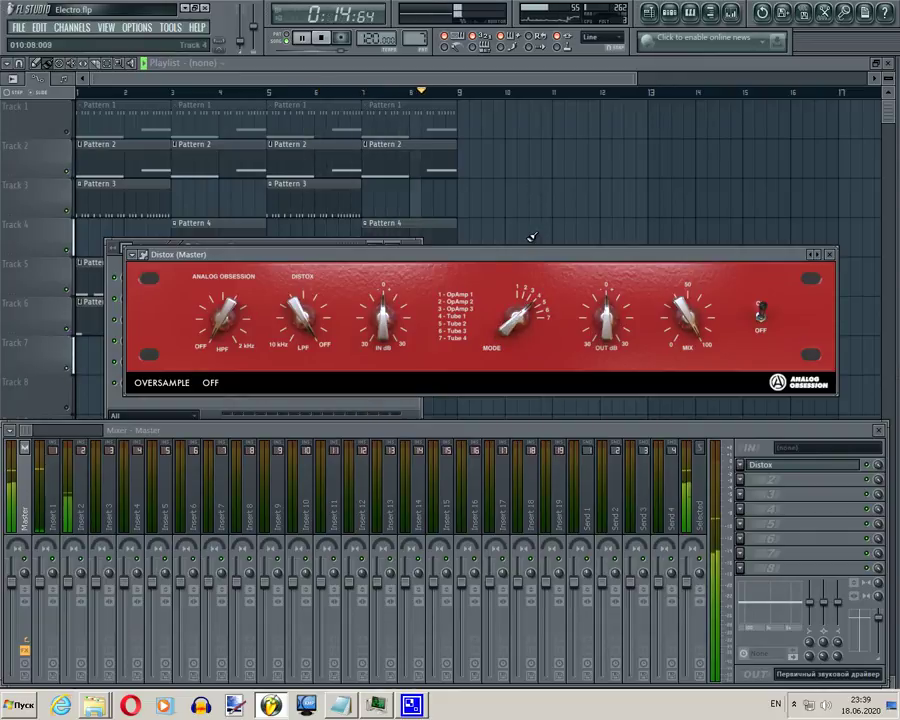
click(322, 37)
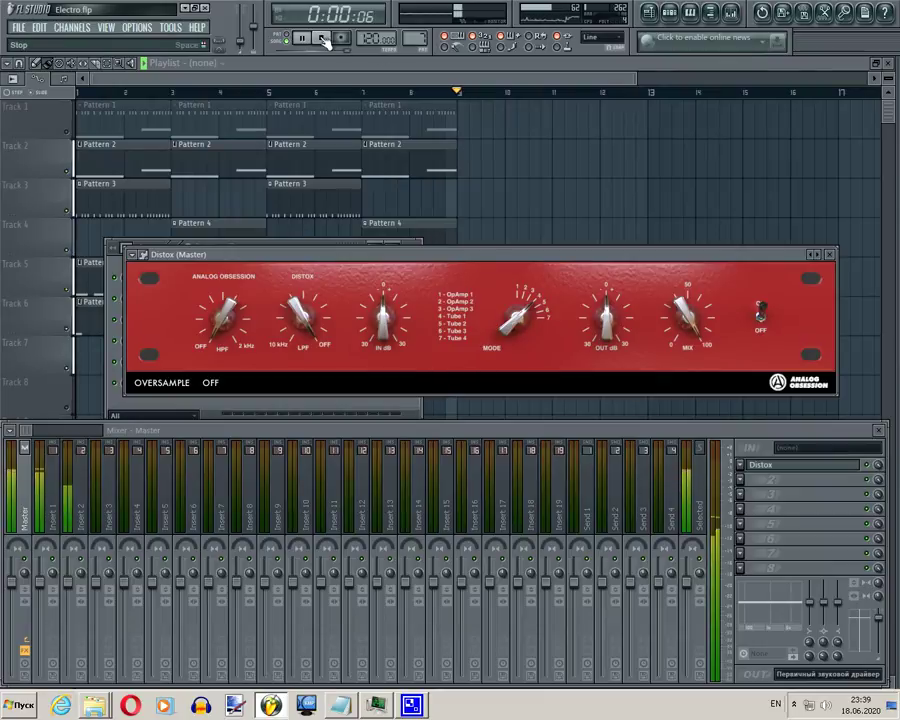
- Replace Distox with the DoDoD overdrive plugin in the Master track's first effect slot
click(740, 464)
mouse_move(760, 427)
click(830, 118)
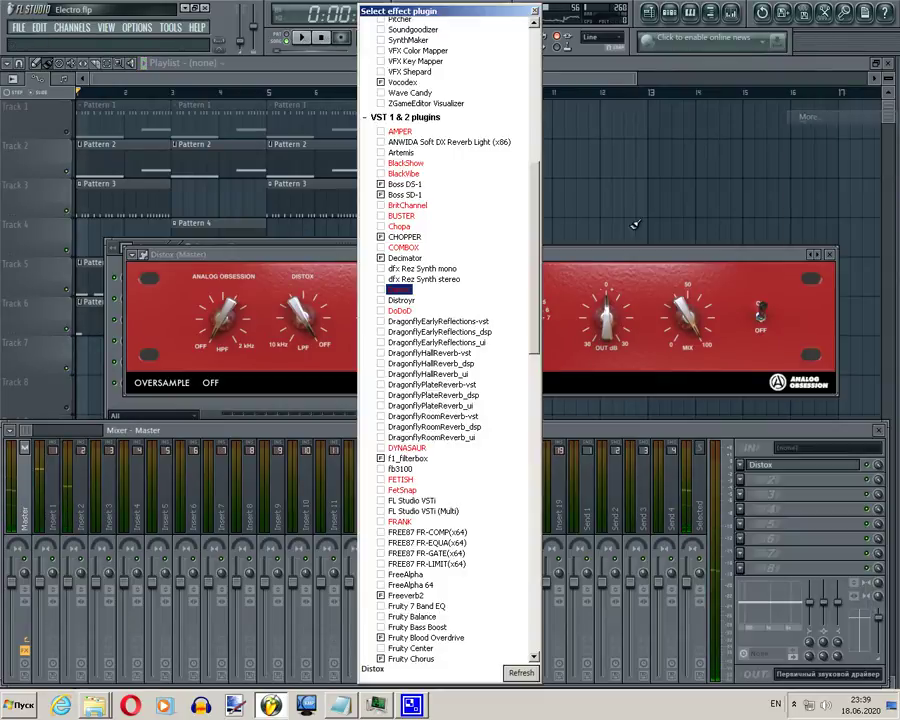
click(401, 248)
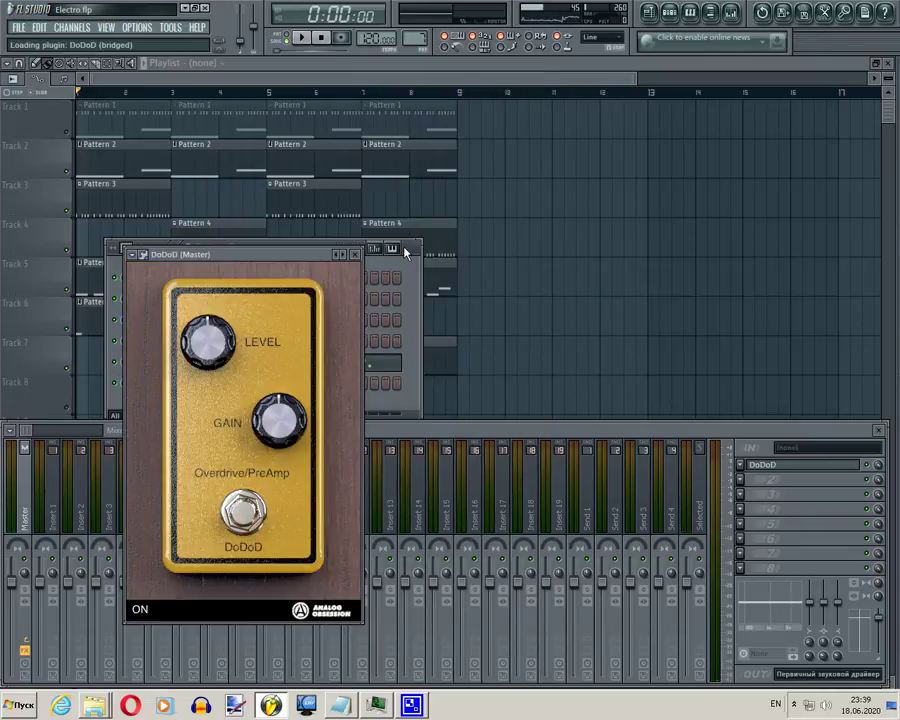
- Play the song through DoDoD with its window moved clear, try its Level and Gain controls, and stop playback
click(301, 37)
drag(295, 254, 538, 183)
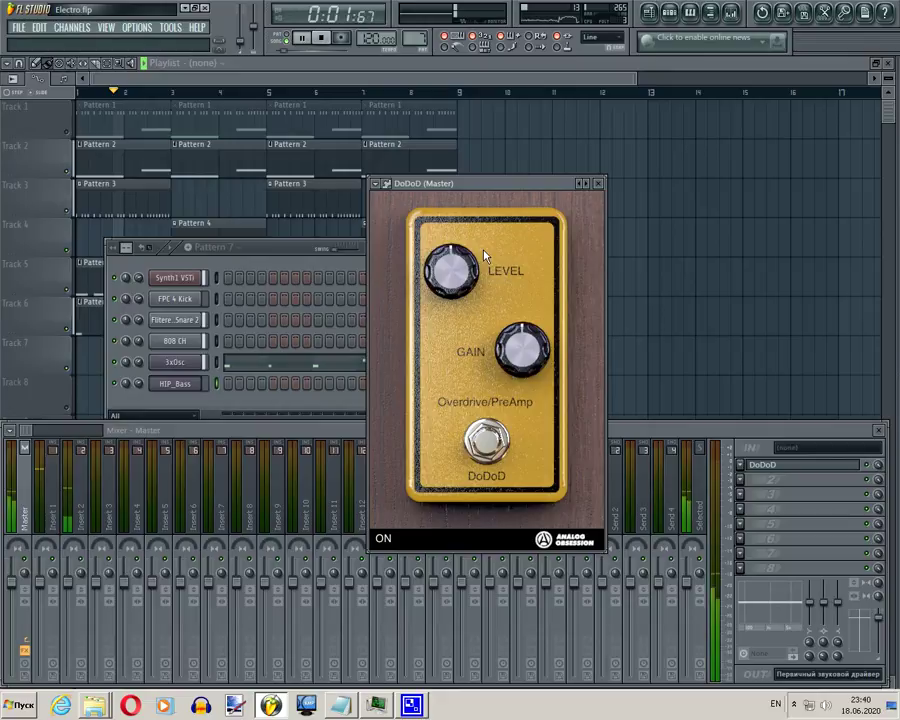
drag(485, 256, 487, 395)
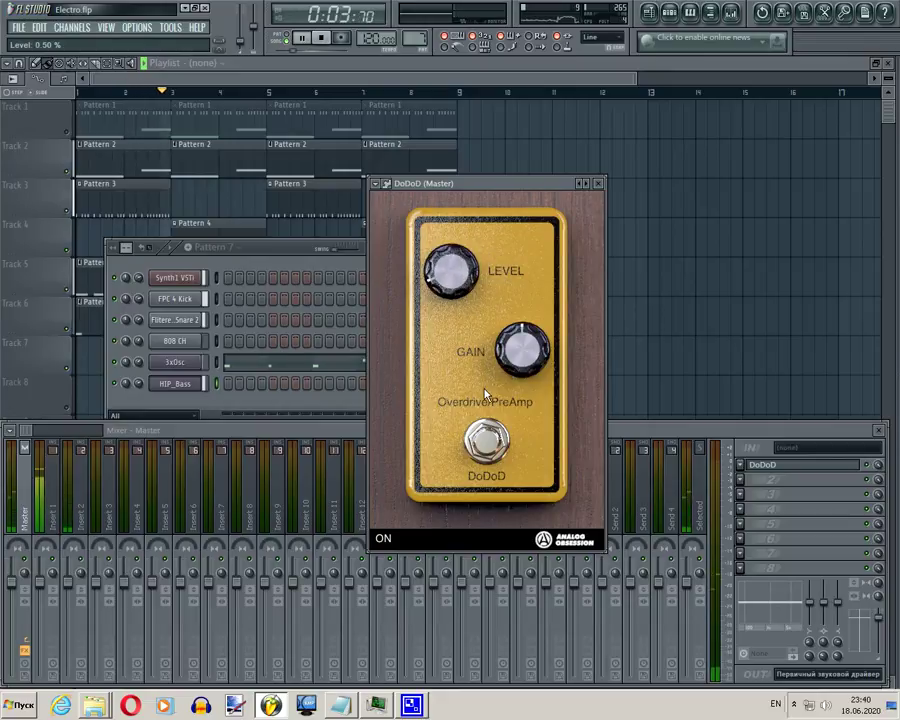
click(520, 348)
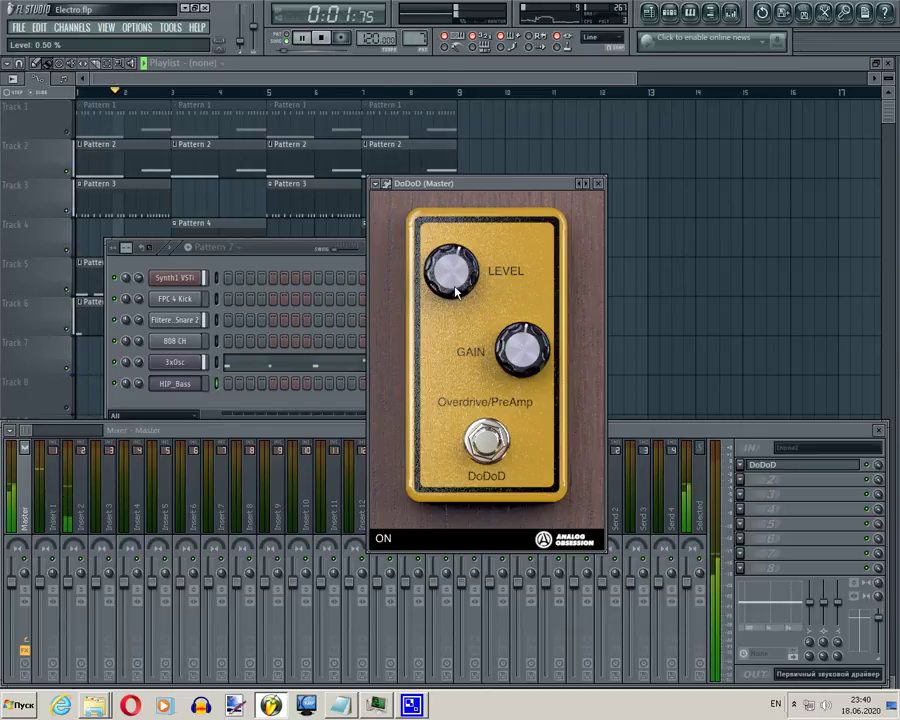
click(326, 38)
- Replace DoDoD with the DYNASAUR dynamic equalizer in the Master track's first effect slot and move its window fully into view
click(741, 466)
mouse_move(762, 428)
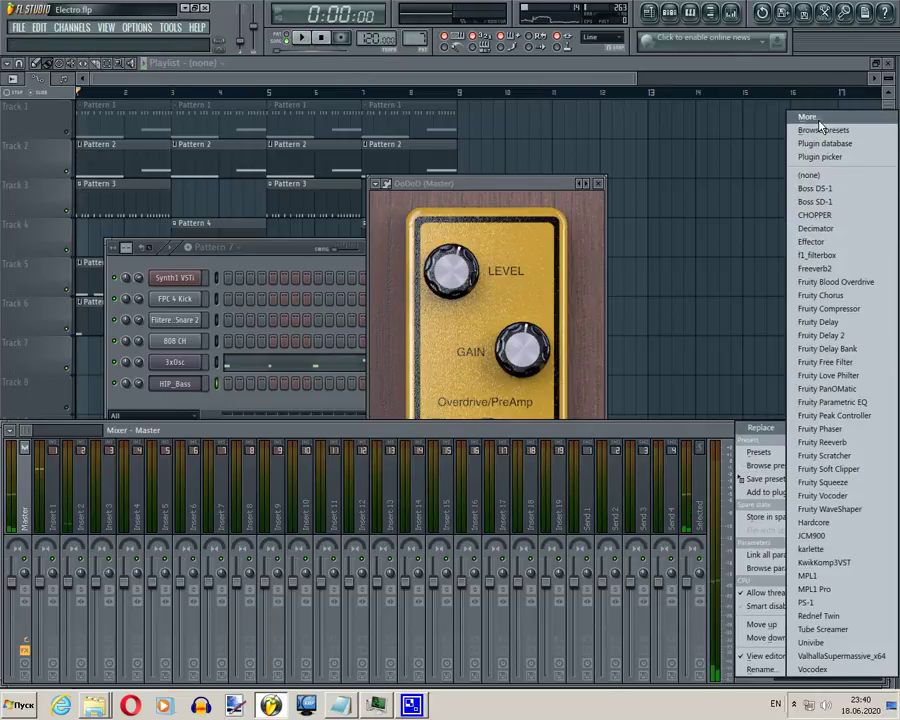
click(808, 117)
double_click(410, 389)
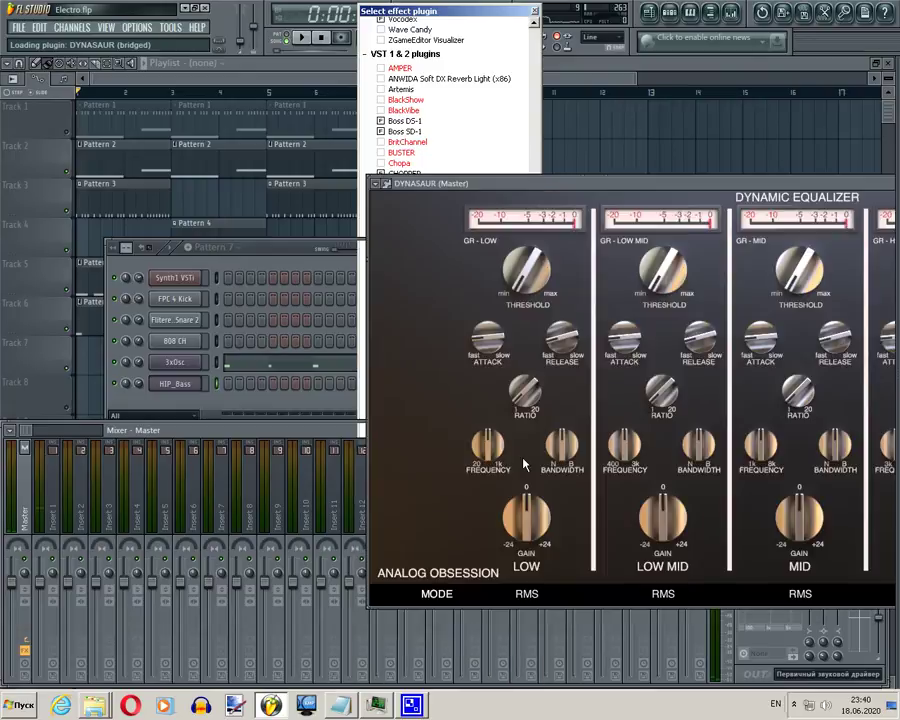
drag(665, 187, 313, 160)
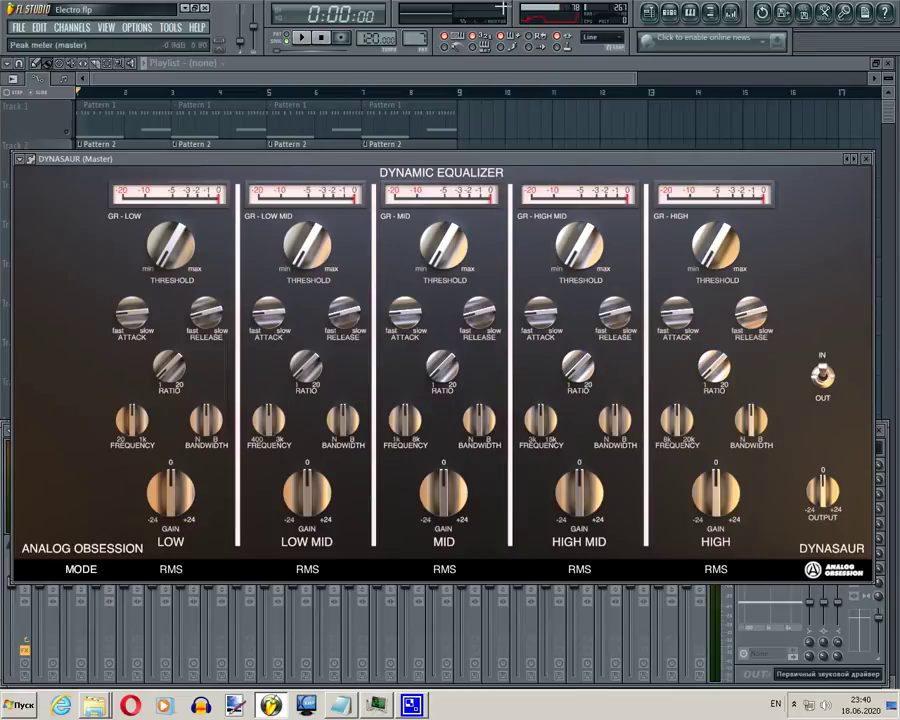
- Close the DYNASAUR window, replace it with FETISH in the Master track's first effect slot, and centre the FETISH window
click(866, 158)
click(742, 470)
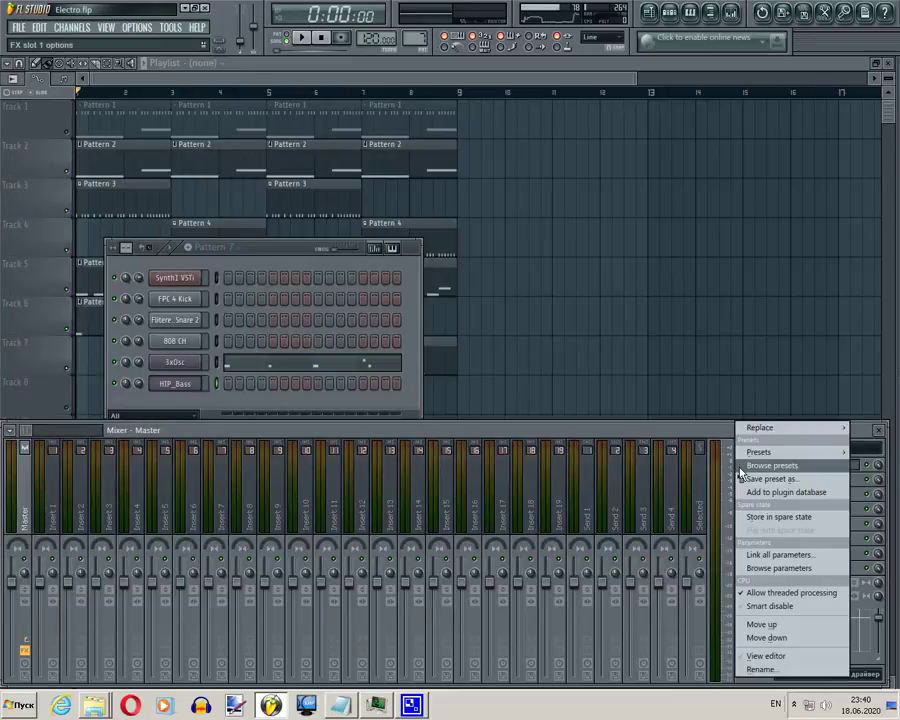
mouse_move(761, 427)
click(806, 117)
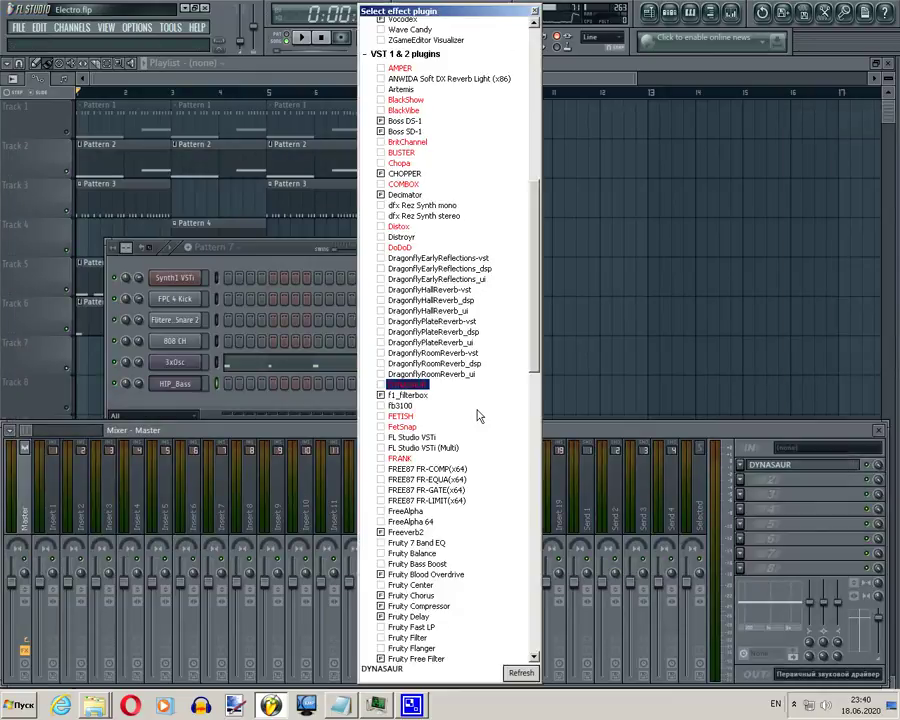
scroll(413, 345, down, 2)
double_click(402, 353)
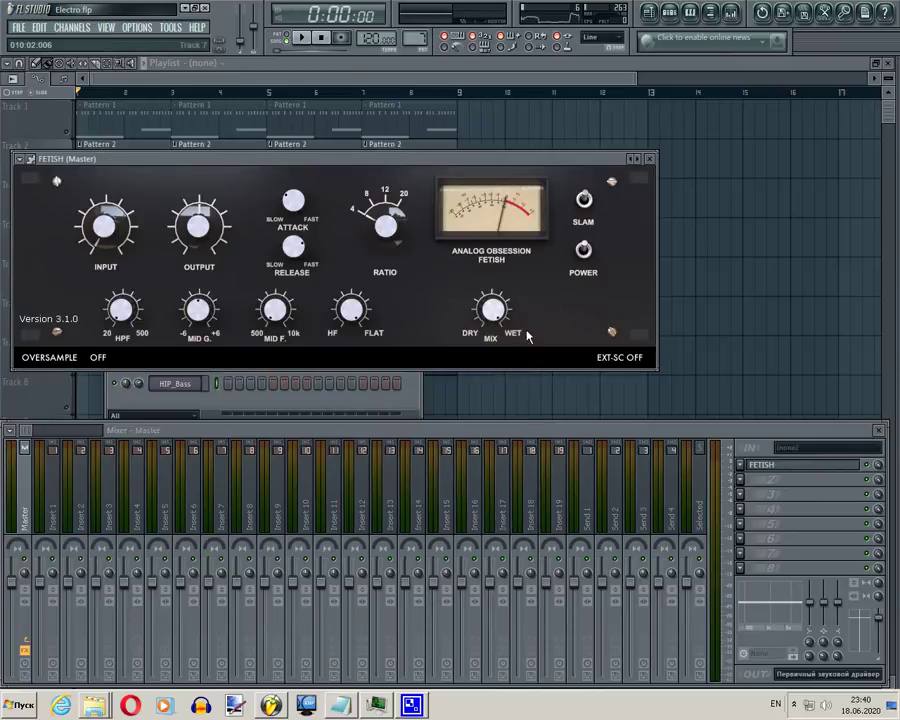
drag(450, 158, 544, 256)
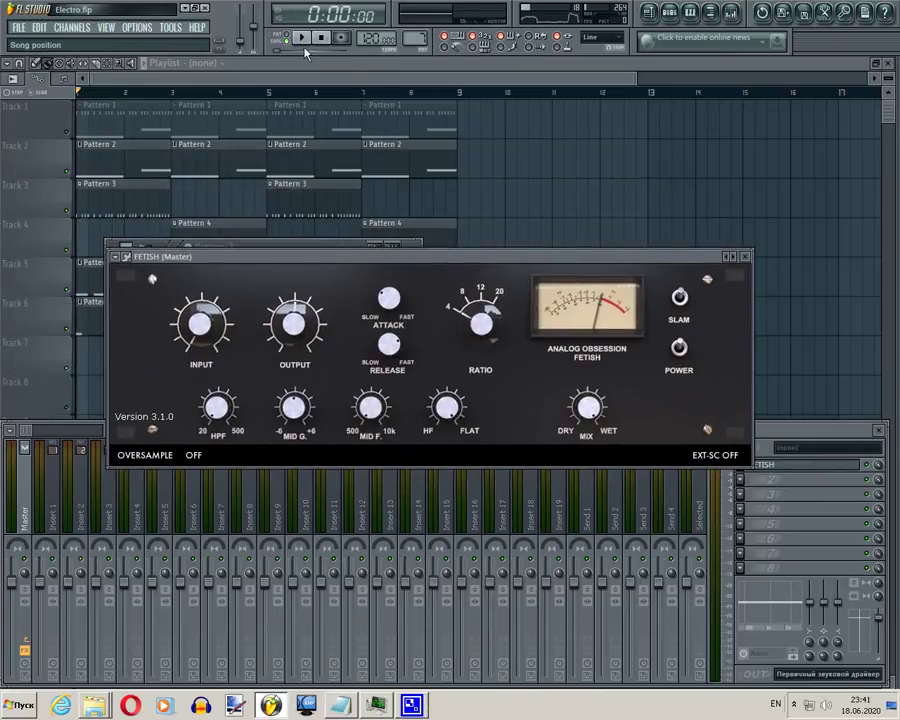
- Play the song through FETISH while trying its HPF, Attack, Release and Slam controls, and stop playback
click(301, 38)
click(735, 262)
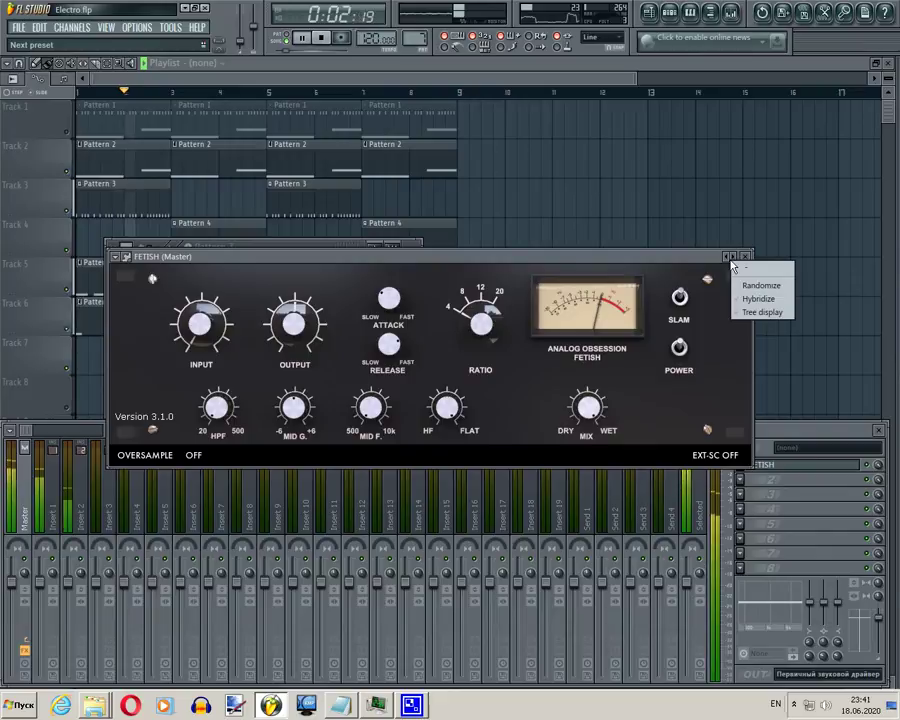
click(875, 470)
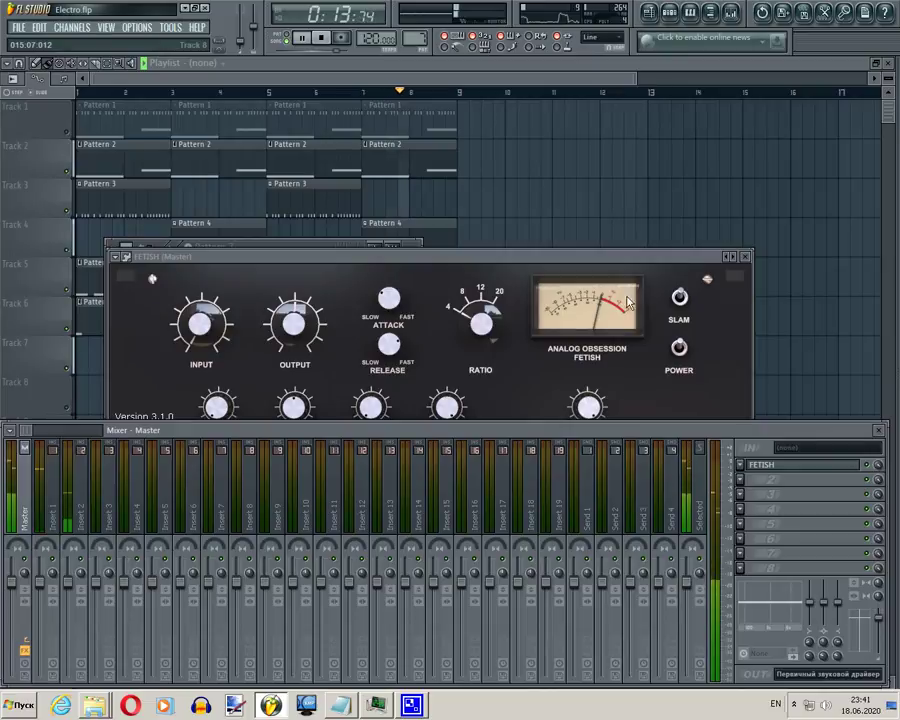
click(563, 260)
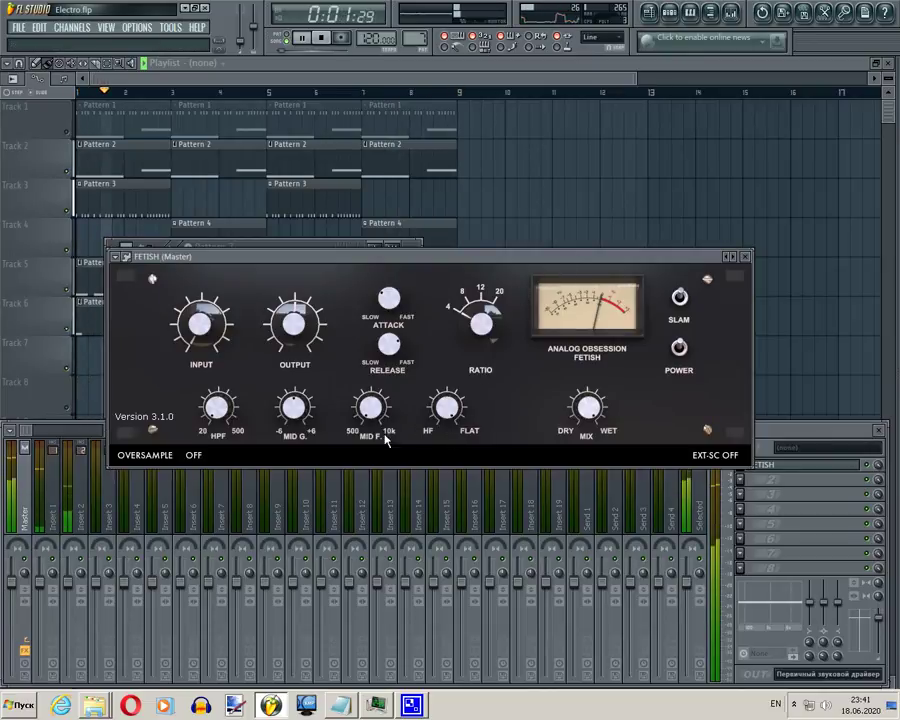
click(221, 413)
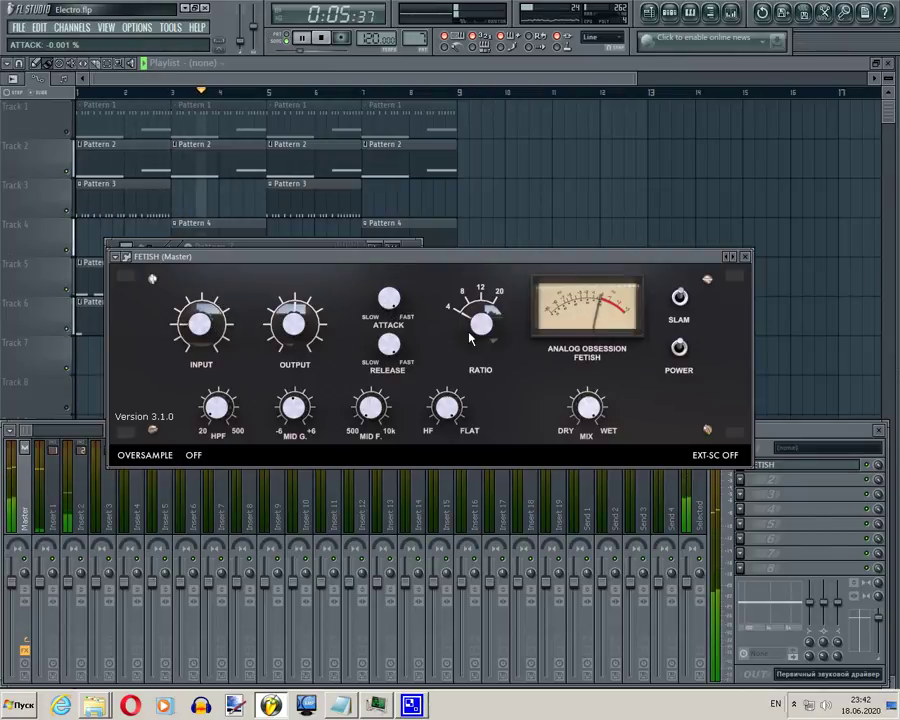
click(377, 289)
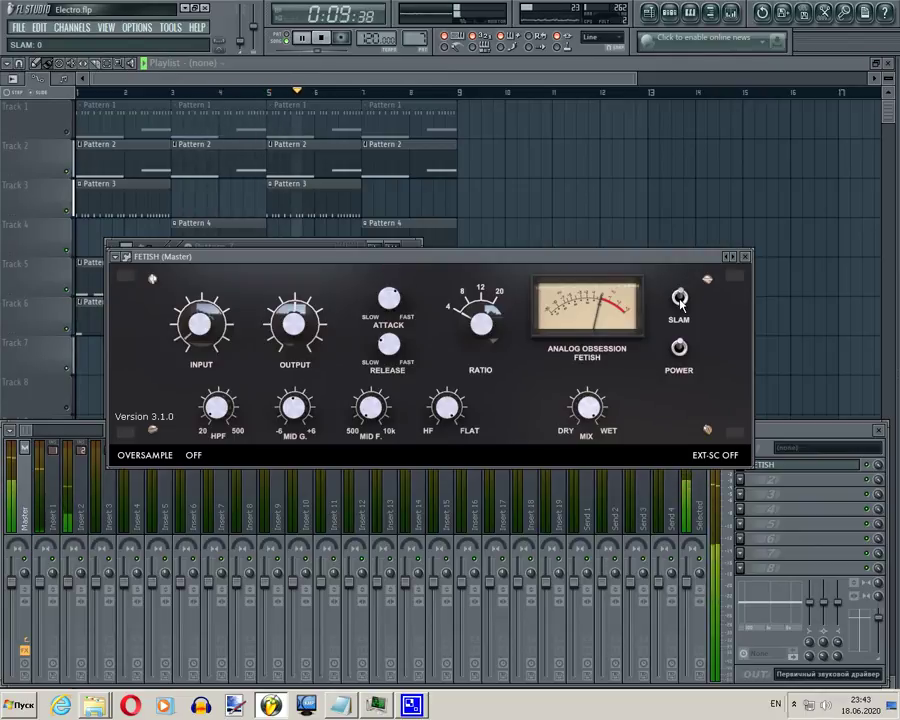
click(324, 37)
- Replace FETISH with FetSnap in the Master track's first effect slot and reposition its window
click(800, 488)
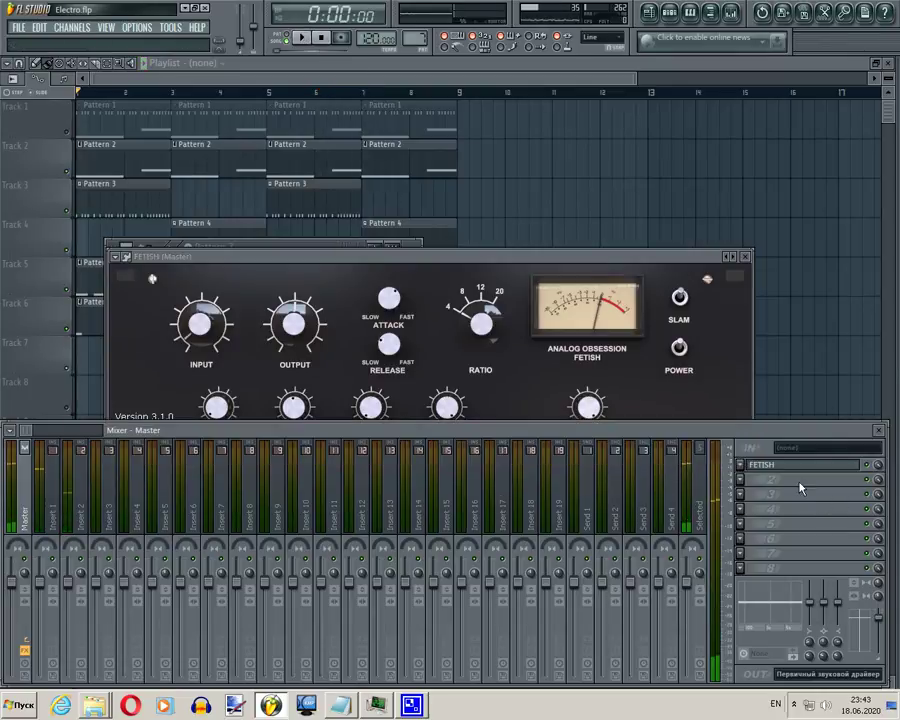
click(741, 479)
mouse_move(762, 427)
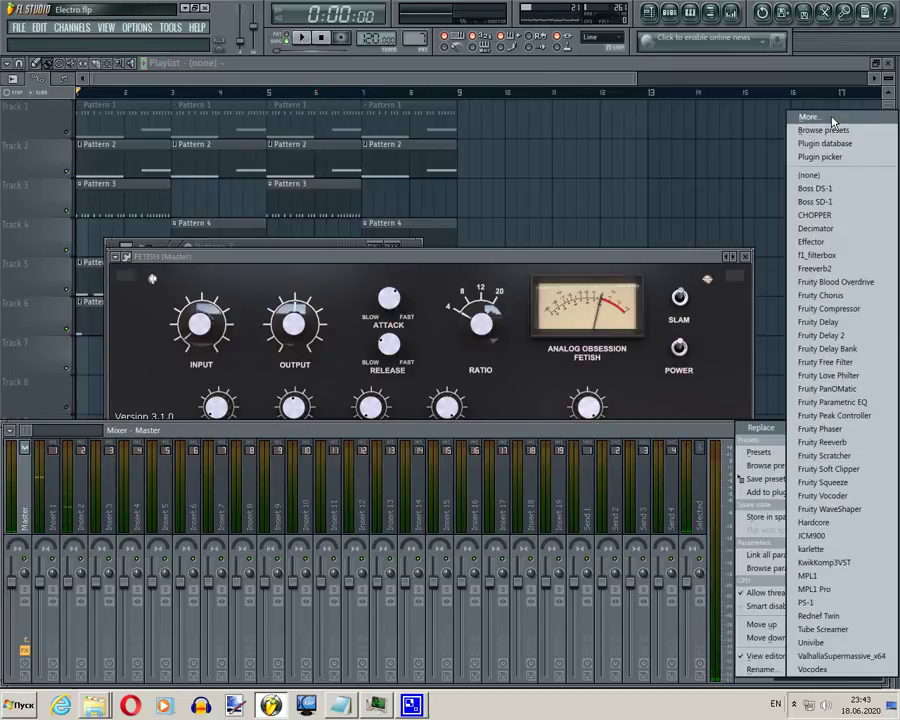
click(810, 117)
double_click(402, 364)
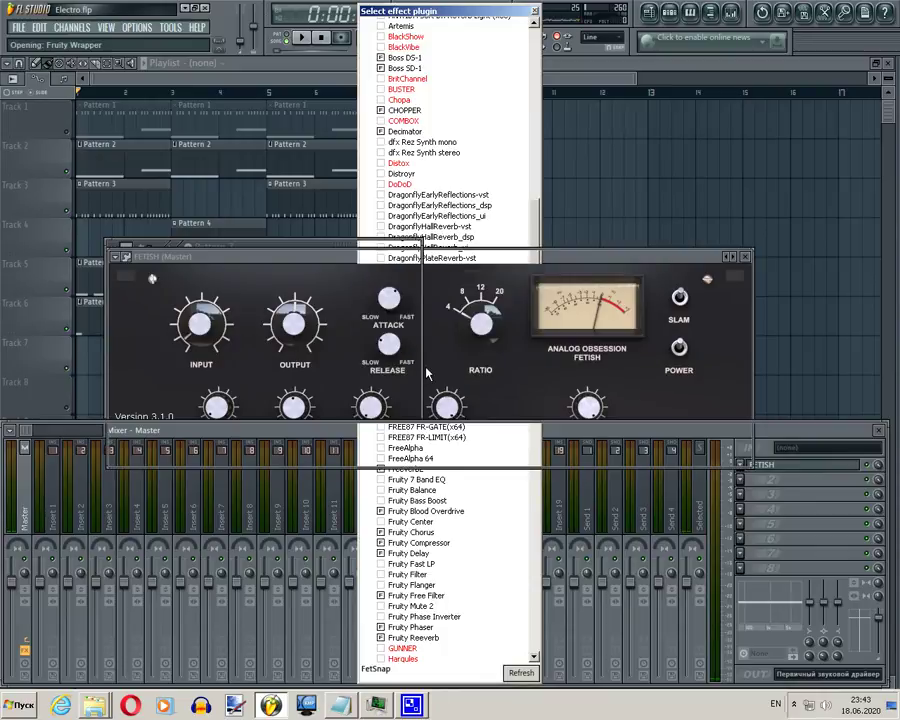
drag(420, 260, 449, 316)
- Play the song through FetSnap while turning Tone slightly brighter and Snap slightly up, and stop playback
click(301, 37)
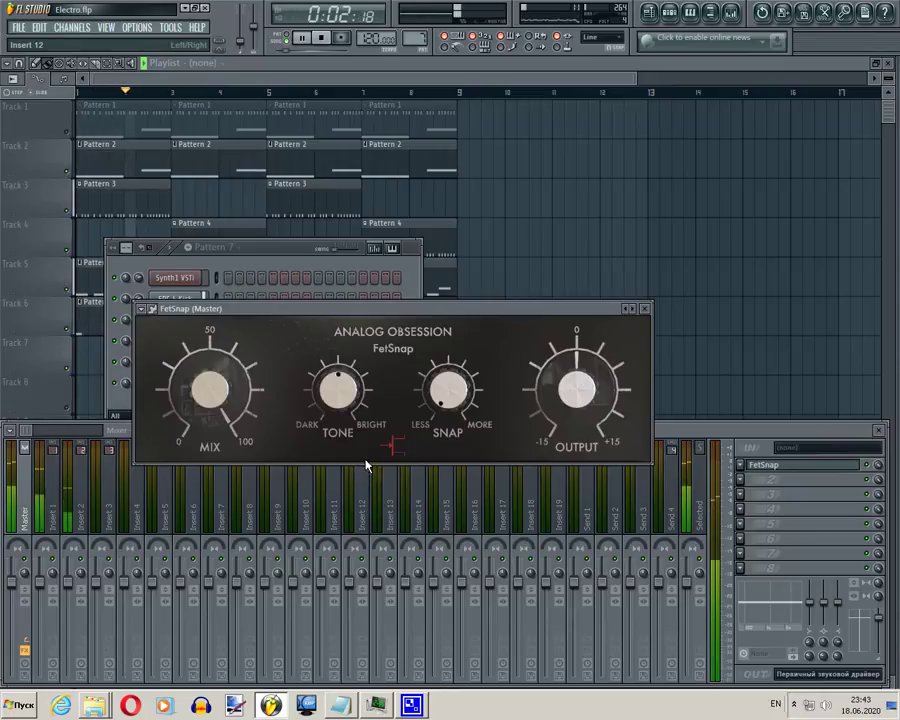
drag(338, 406, 356, 396)
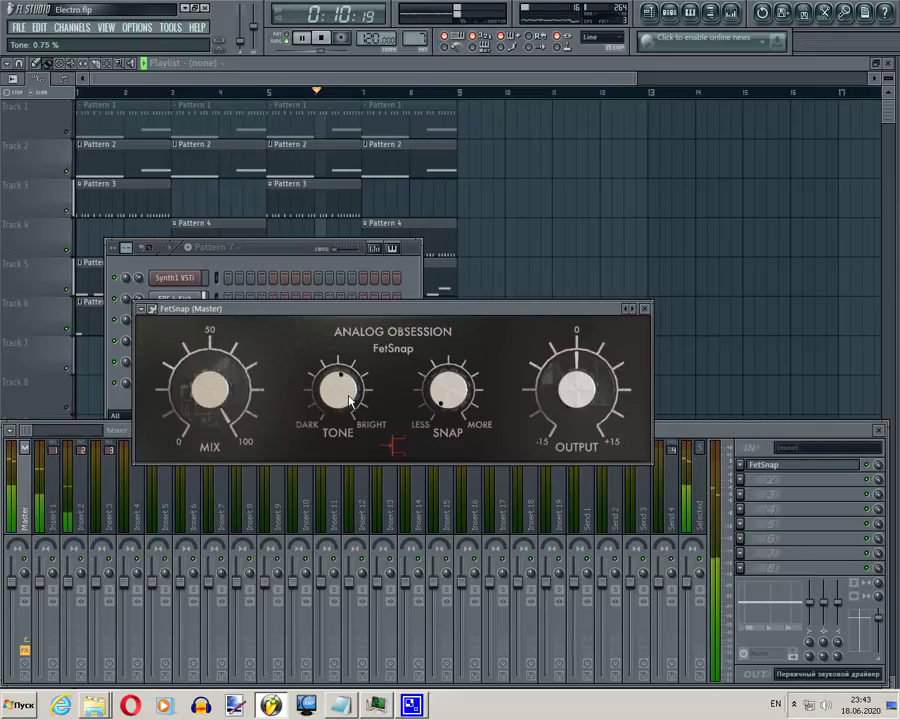
drag(448, 390, 463, 373)
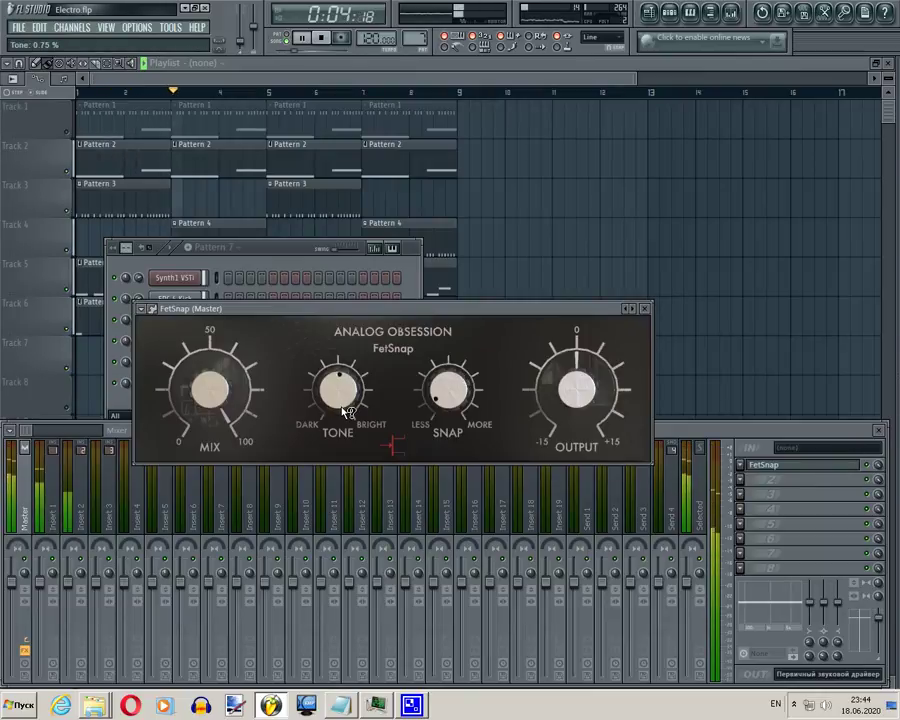
click(873, 470)
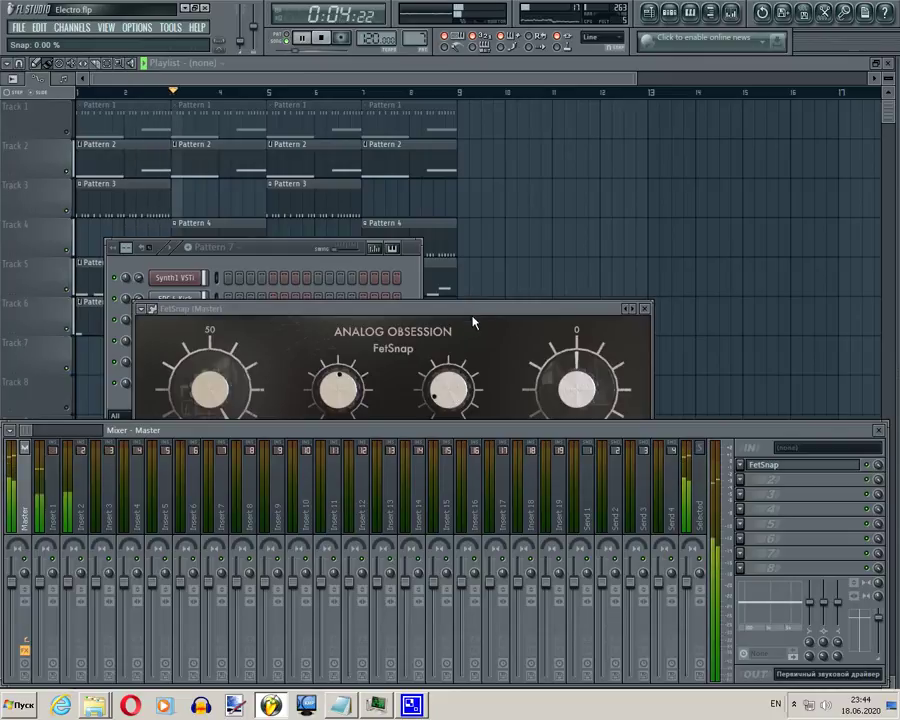
drag(473, 323, 475, 294)
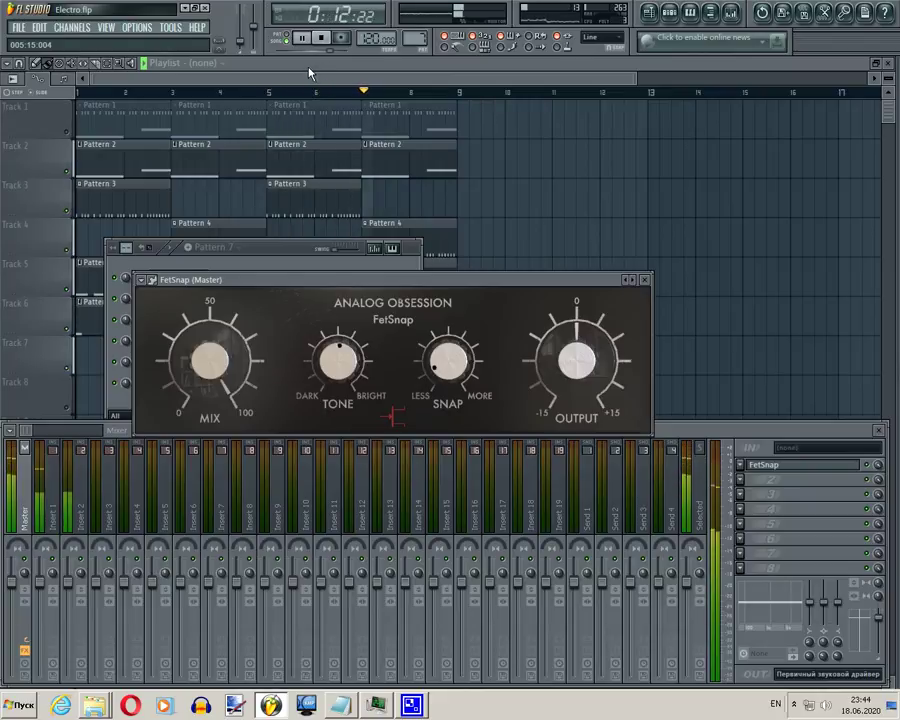
click(319, 38)
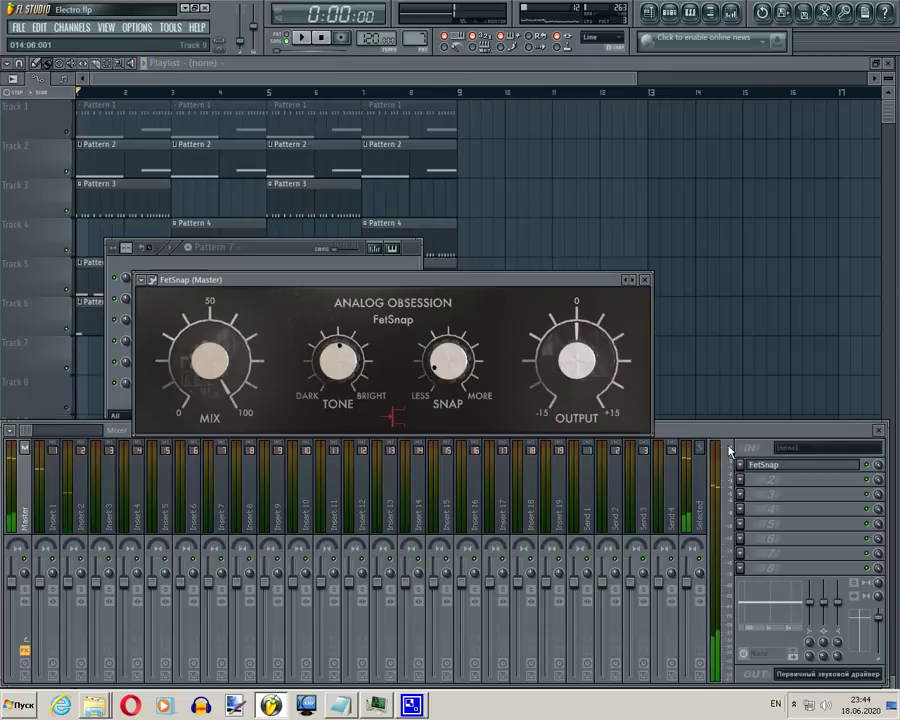
- Replace FetSnap with the FRANK equalizer in the Master track's first effect slot and reposition its window
click(740, 466)
mouse_move(760, 662)
click(796, 128)
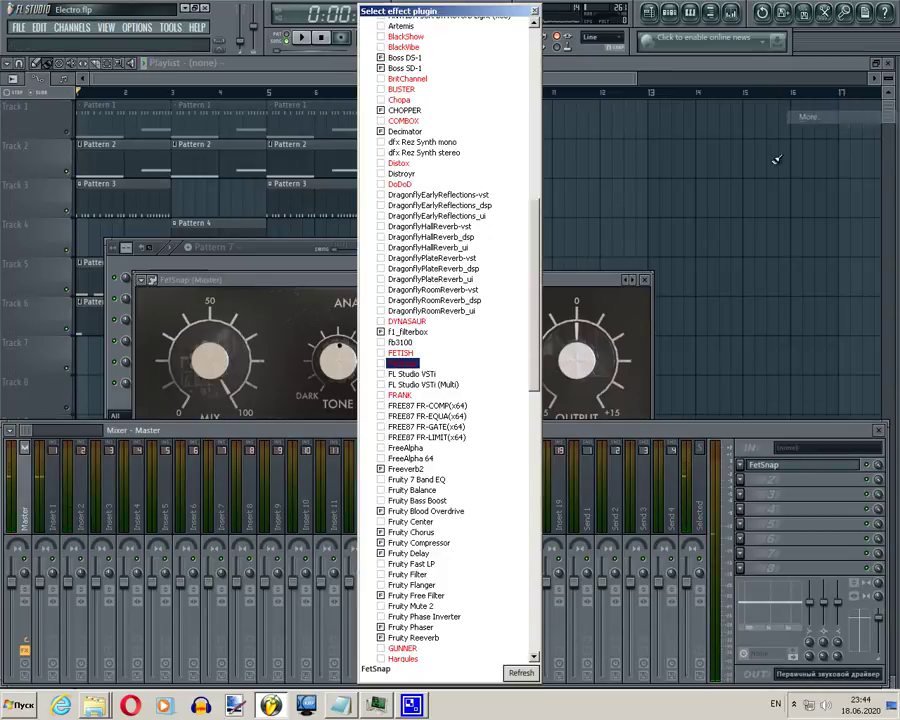
click(400, 395)
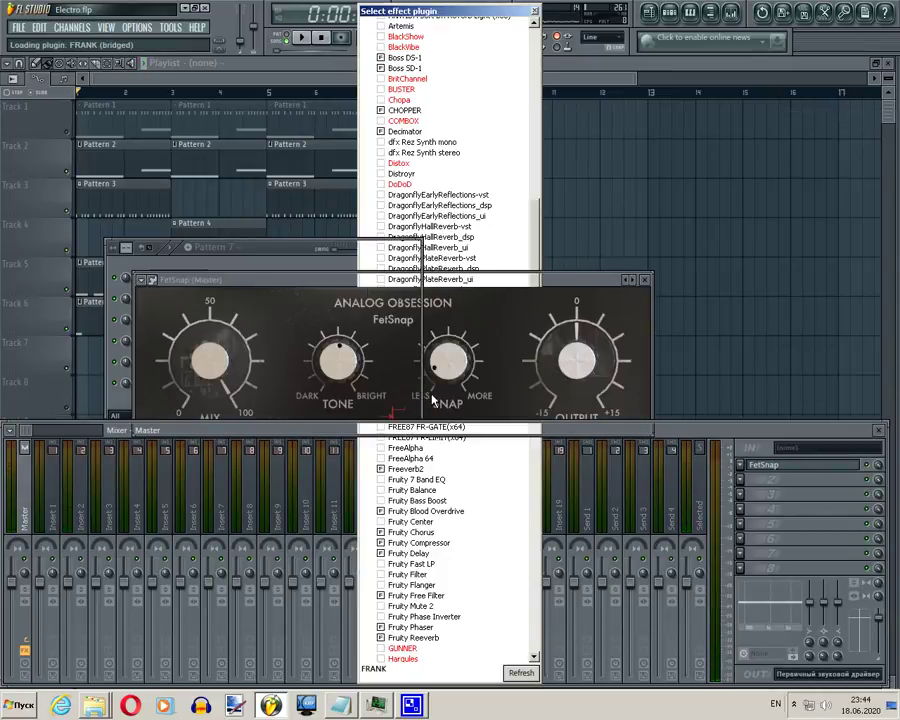
drag(413, 284, 413, 311)
- Play the song through FRANK while turning its Mid knob slightly toward MF-, and stop playback
click(304, 39)
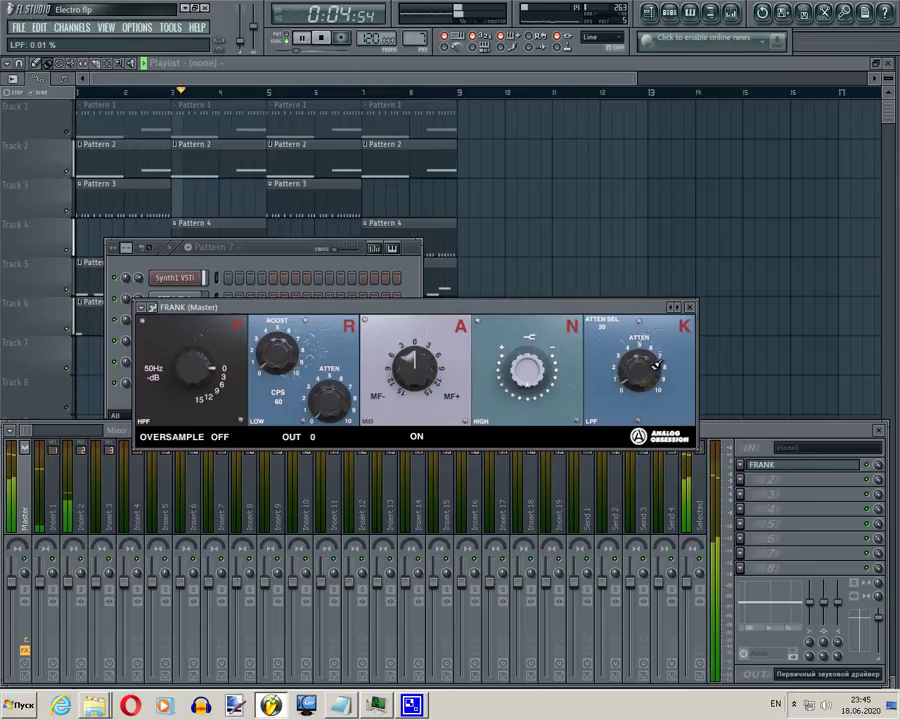
drag(410, 365, 412, 340)
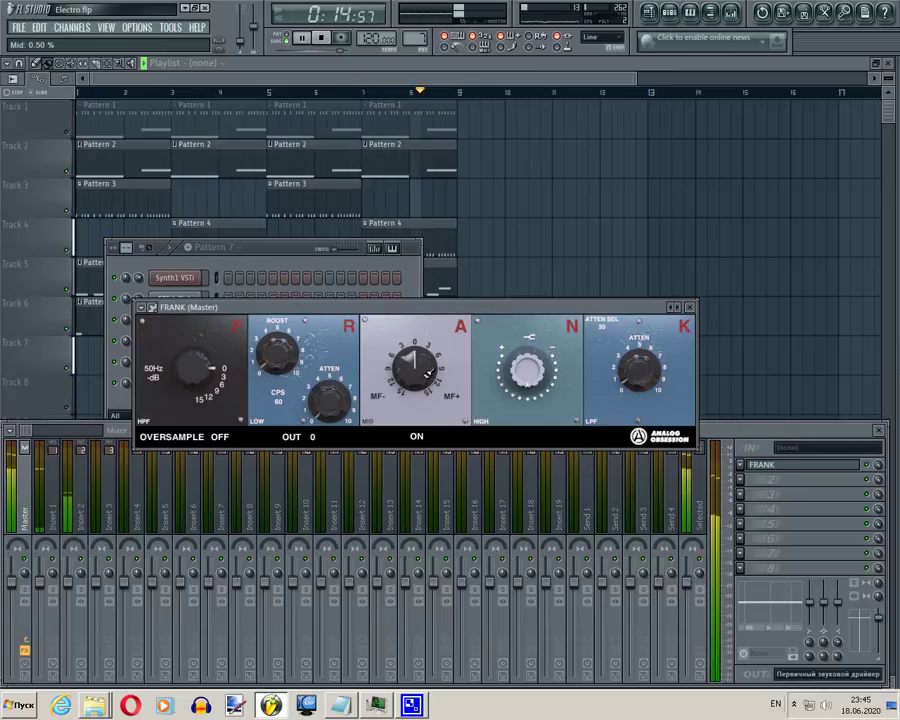
drag(430, 377, 432, 372)
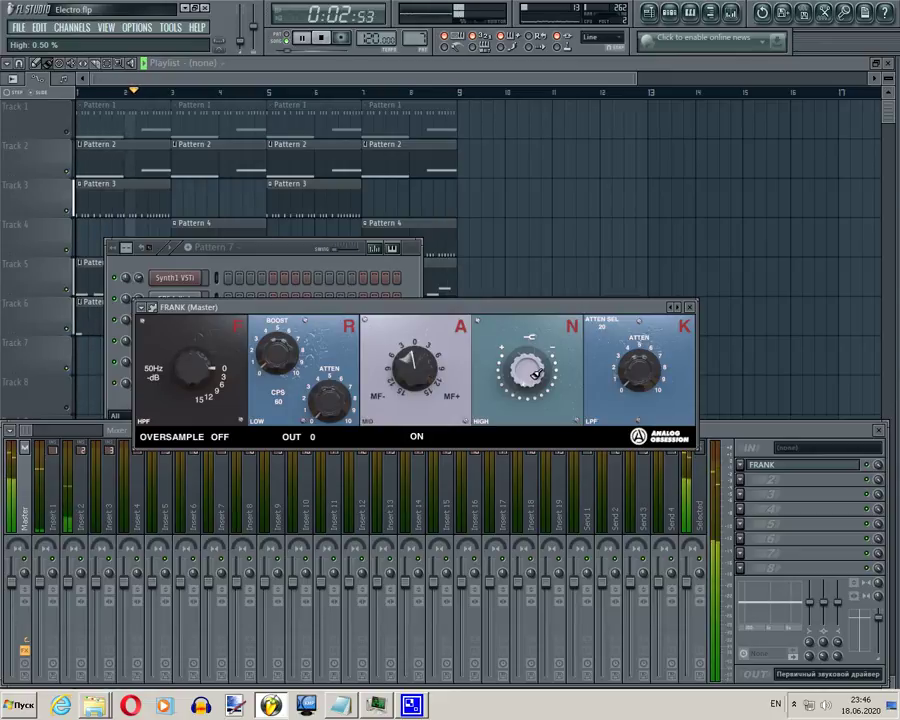
click(320, 37)
- Replace FRANK with the GUNNER pedal in the Master track's first effect slot
click(743, 466)
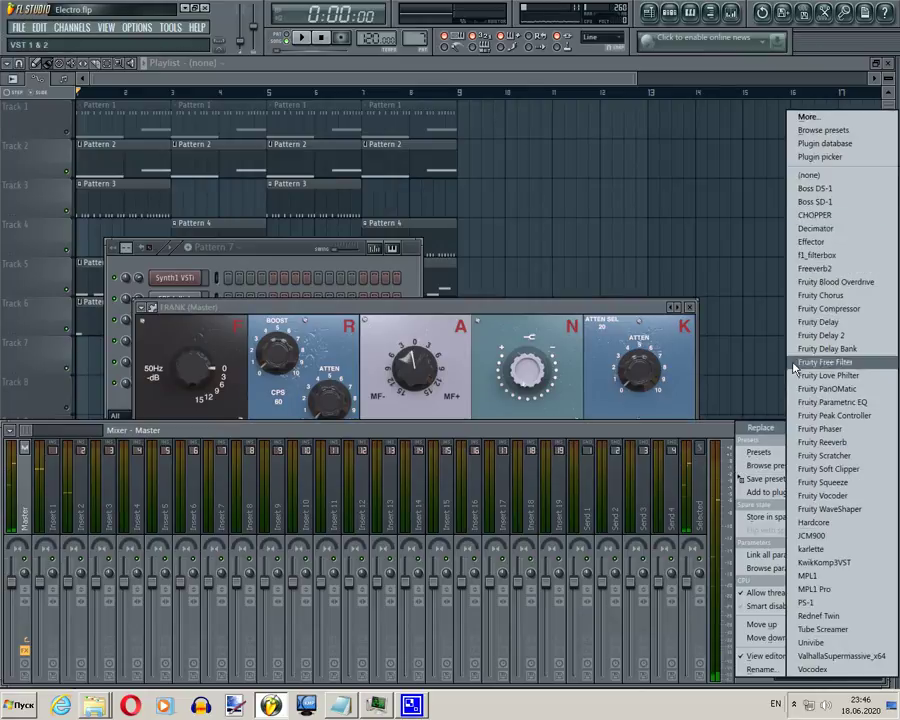
click(802, 117)
scroll(463, 386, down, 10)
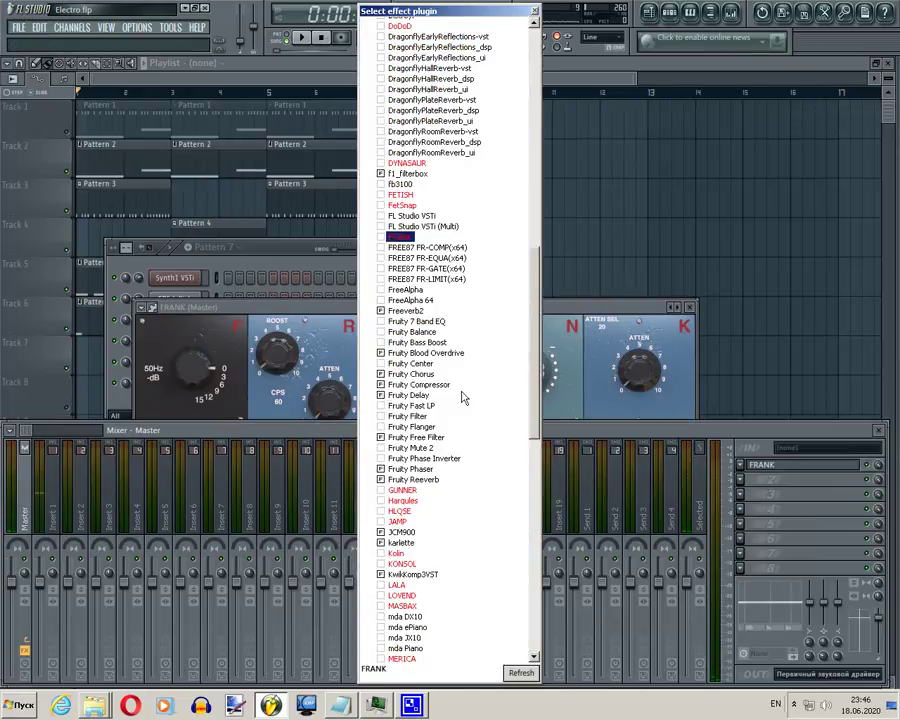
click(433, 333)
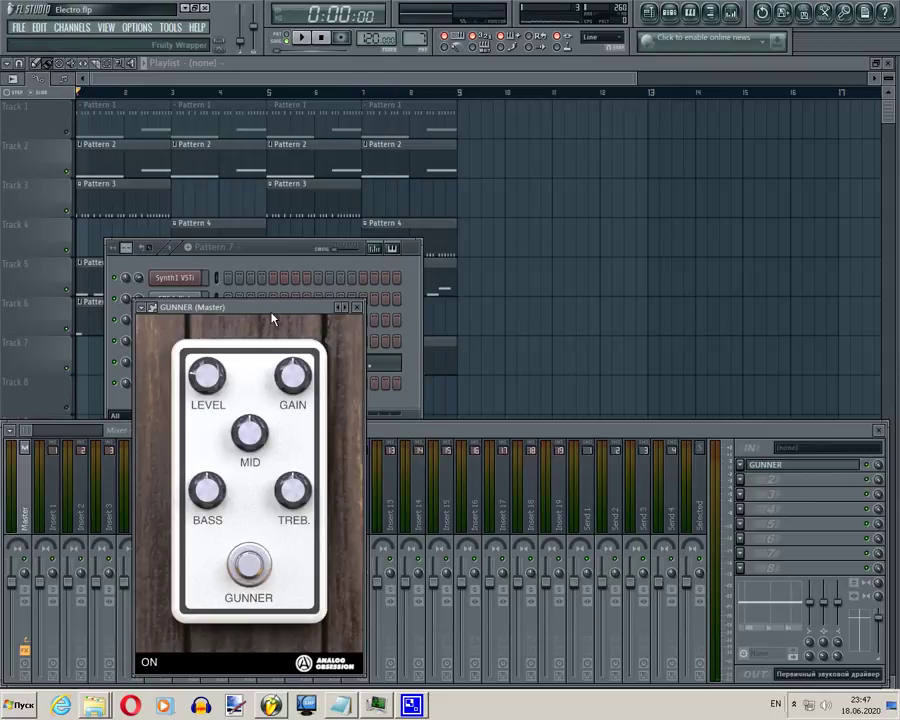
- Move the GUNNER window toward the centre, play the song while lowering its Mid and Treble, and stop playback
drag(275, 315, 420, 254)
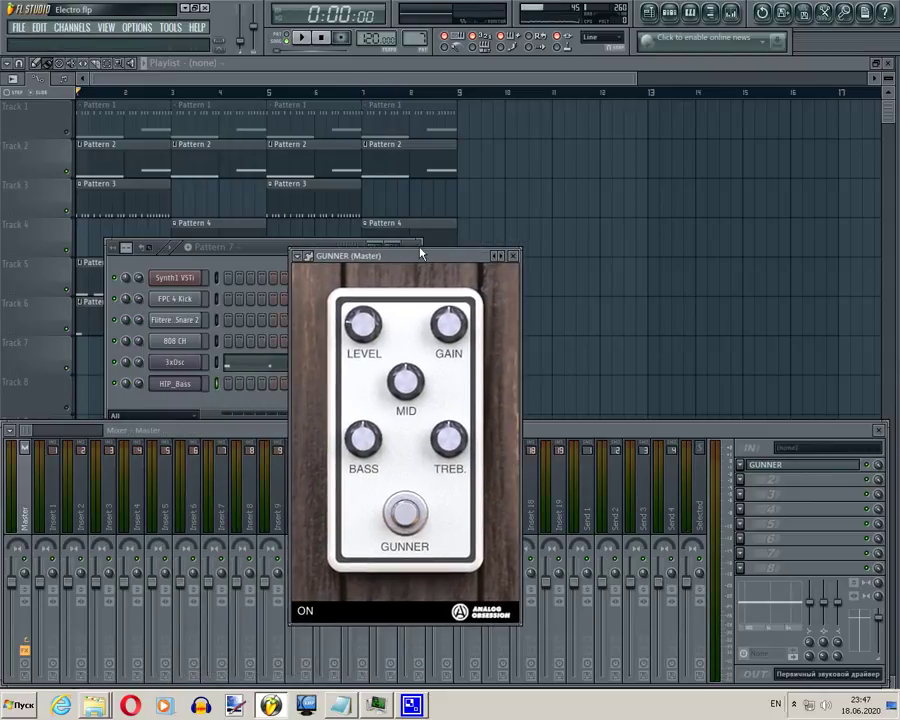
click(302, 37)
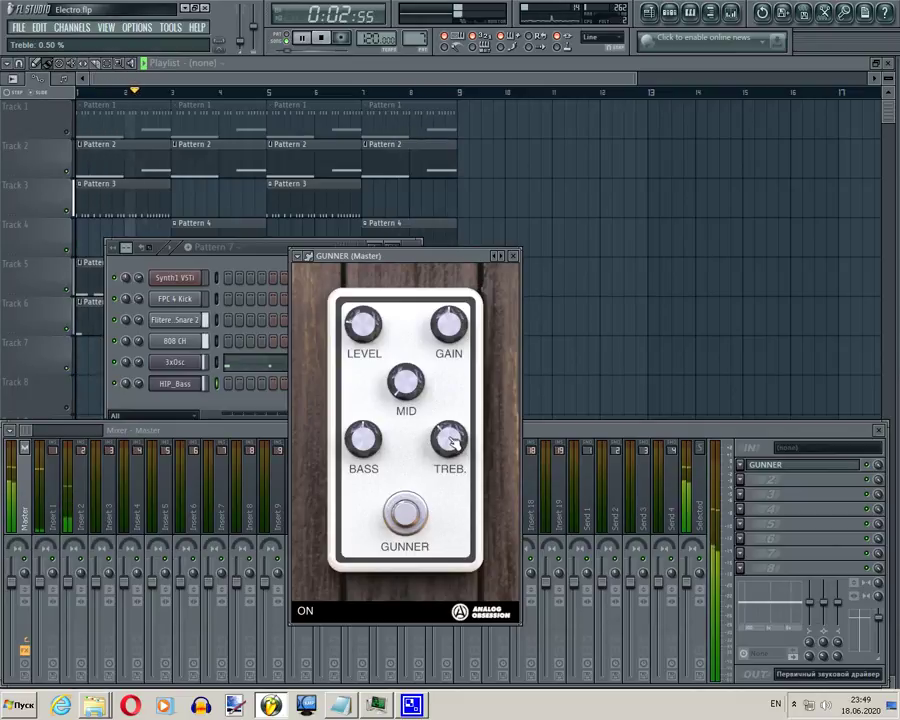
click(322, 38)
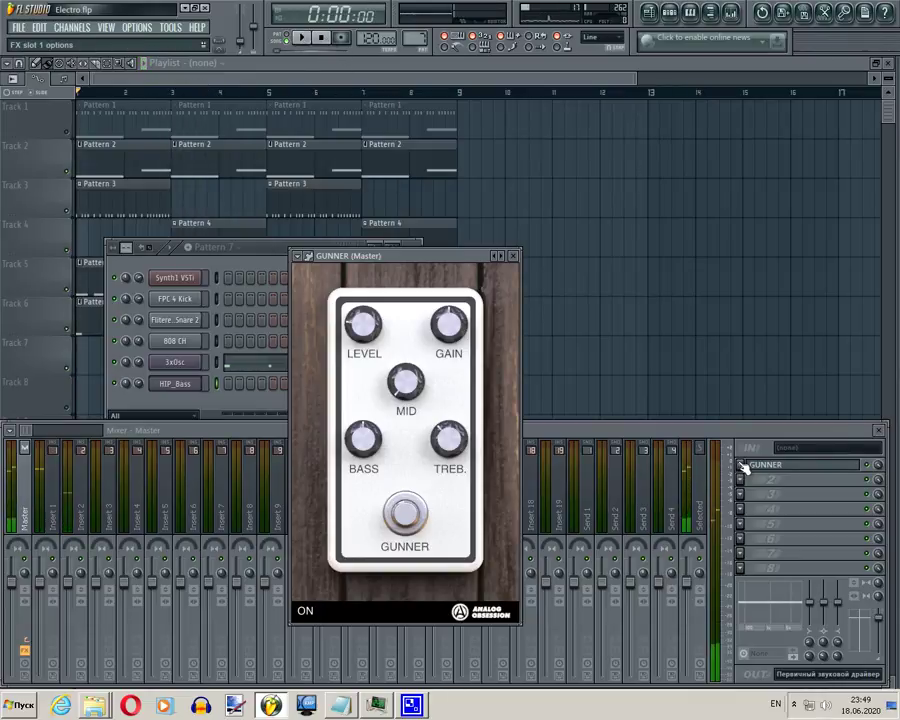
- Replace GUNNER with the Harqules equalizer in the Master track's first effect slot
click(744, 467)
click(810, 130)
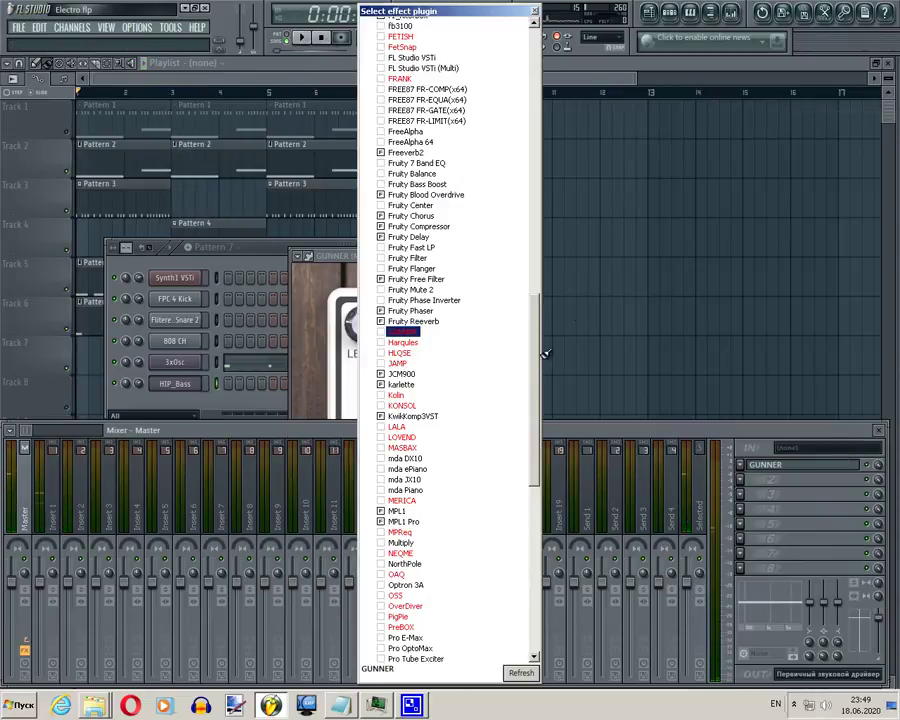
scroll(432, 272, down, 3)
double_click(409, 250)
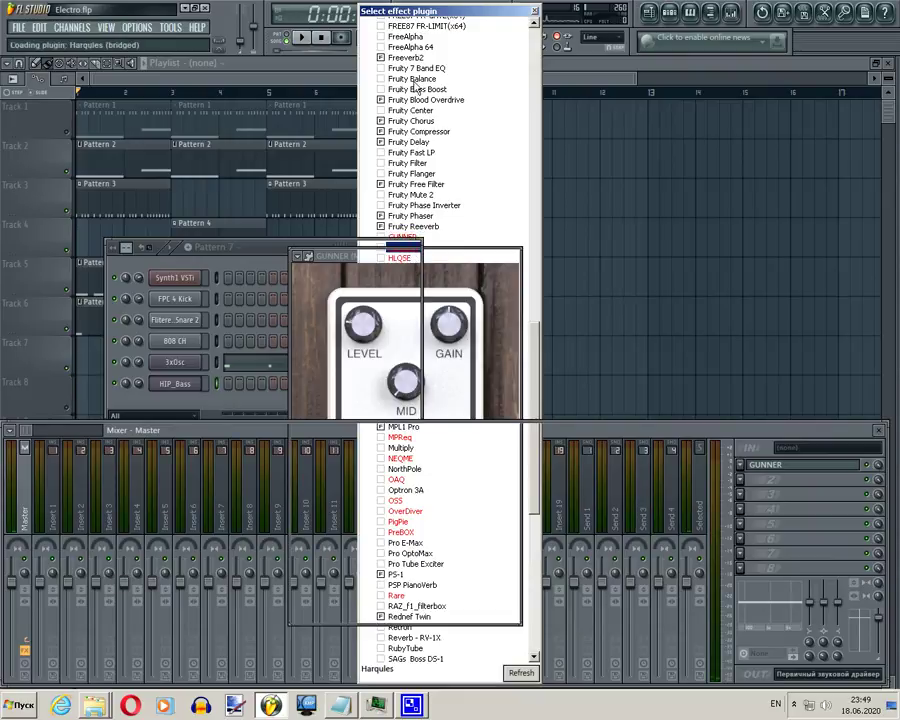
- Play the song through Harqules, centre its window, compare the sound using the slot's mute switch, and stop playback
click(301, 37)
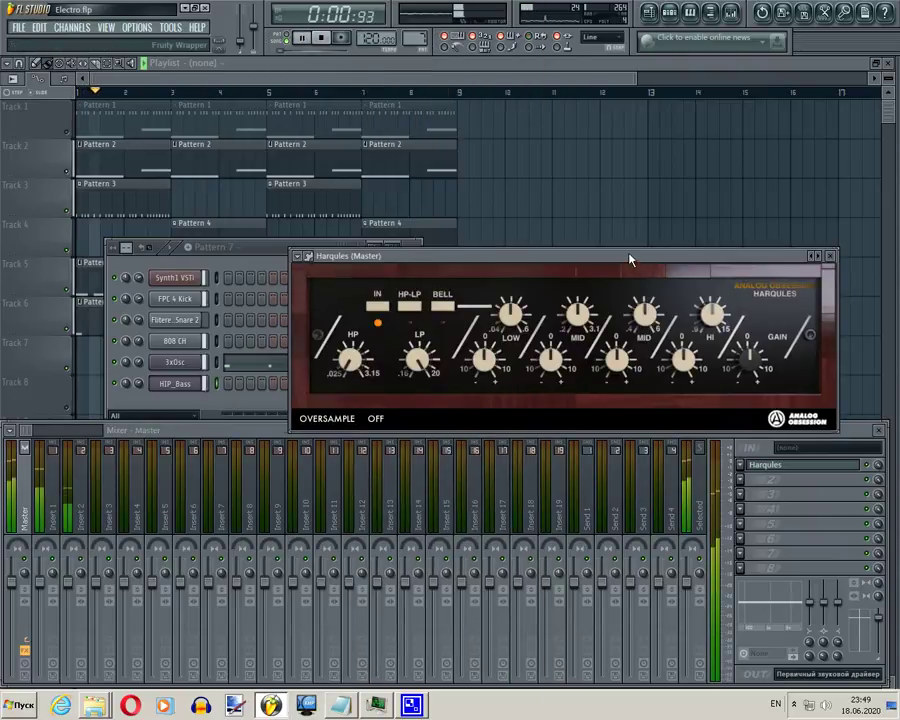
drag(629, 259, 504, 319)
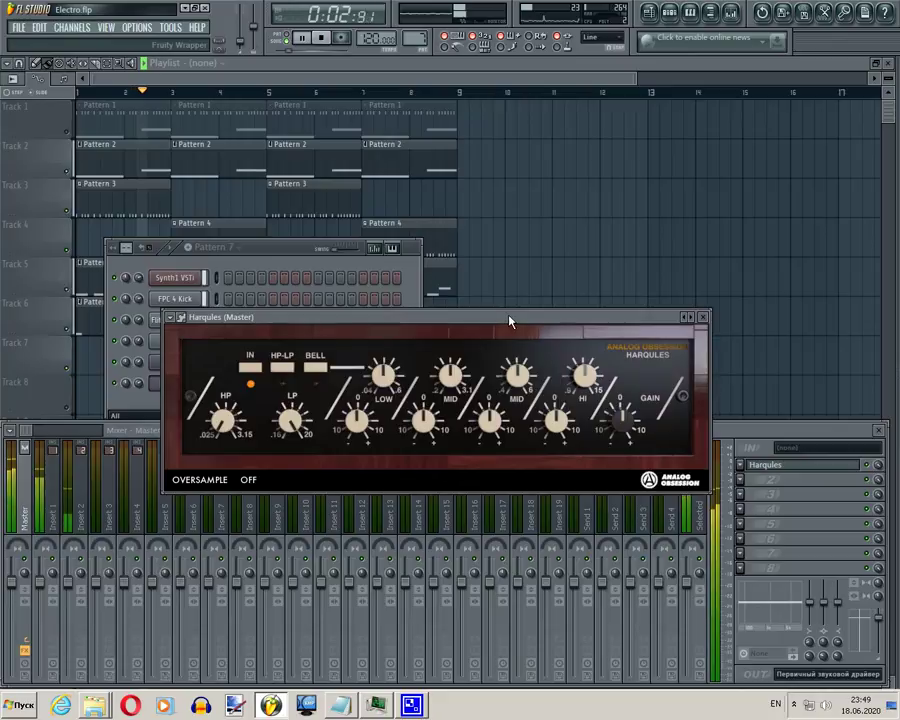
click(871, 467)
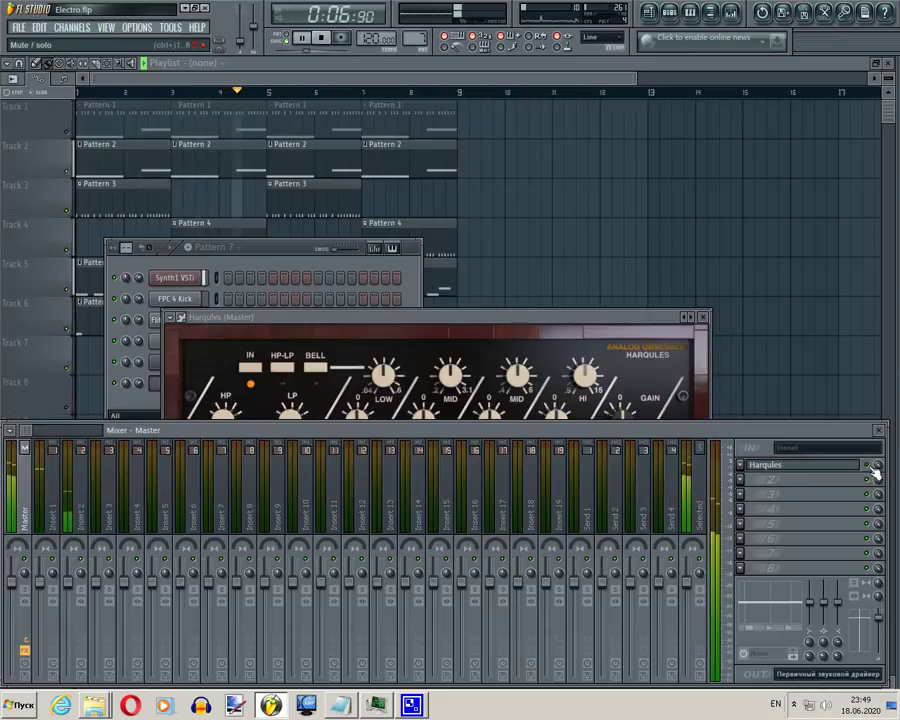
click(558, 327)
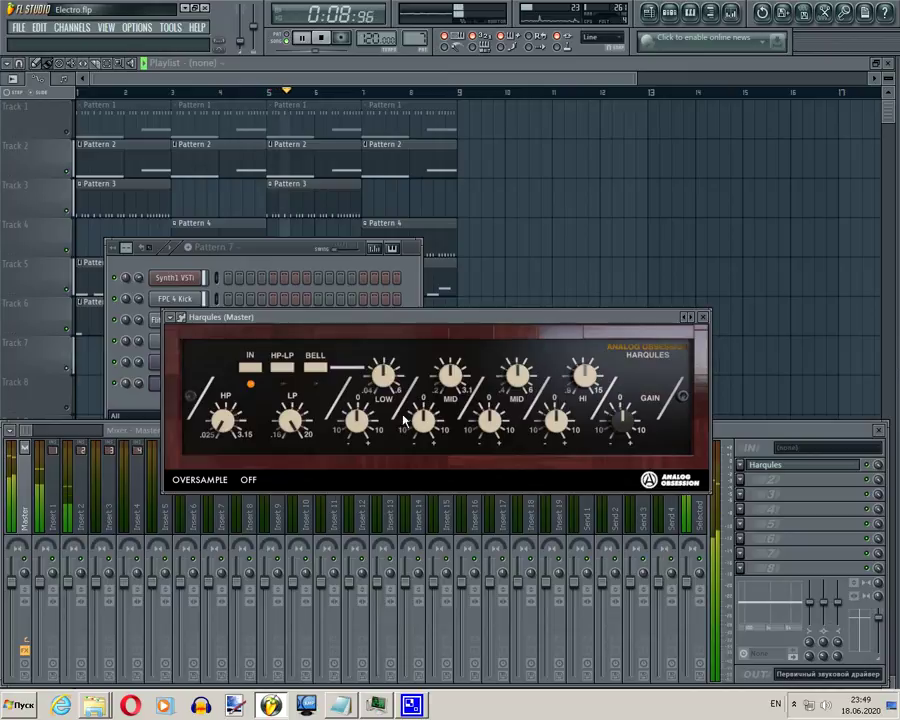
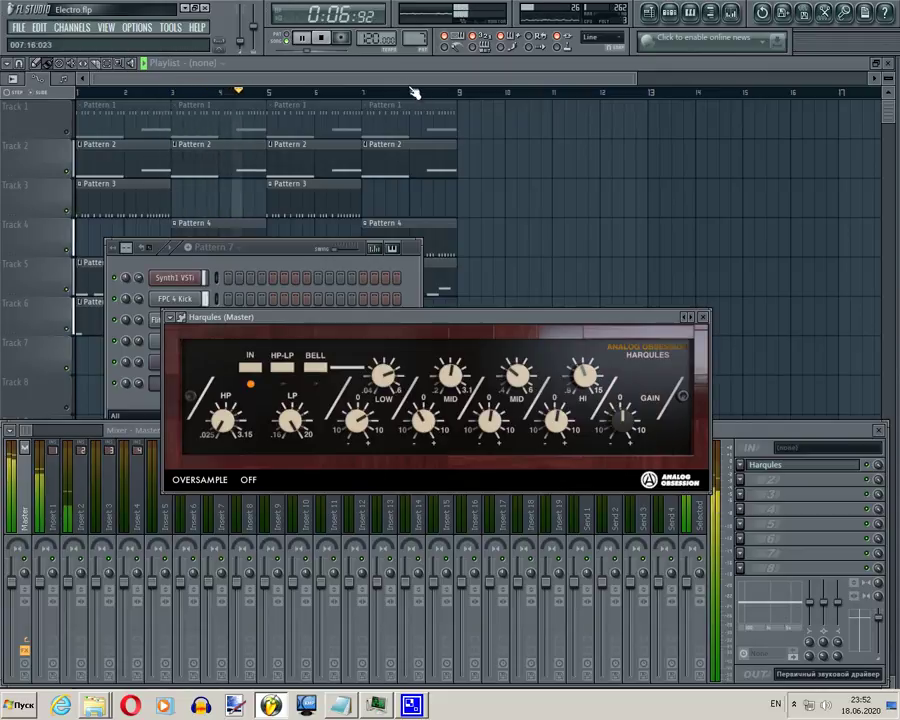
click(321, 39)
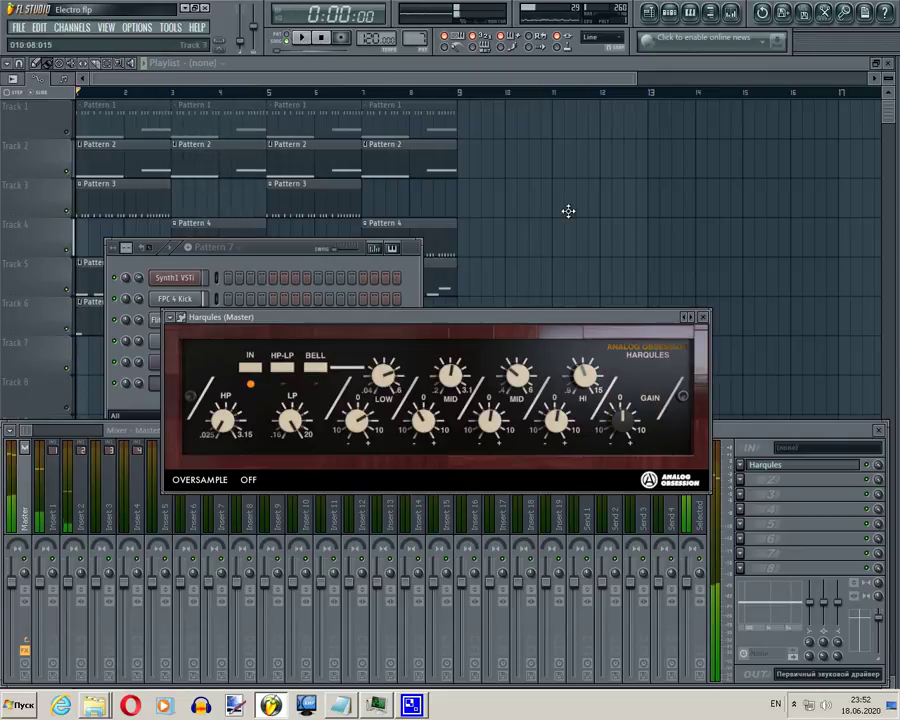
- Replace Harqules with the HLQSE equalizer in the Master track's first effect slot
click(745, 464)
mouse_move(760, 428)
click(792, 120)
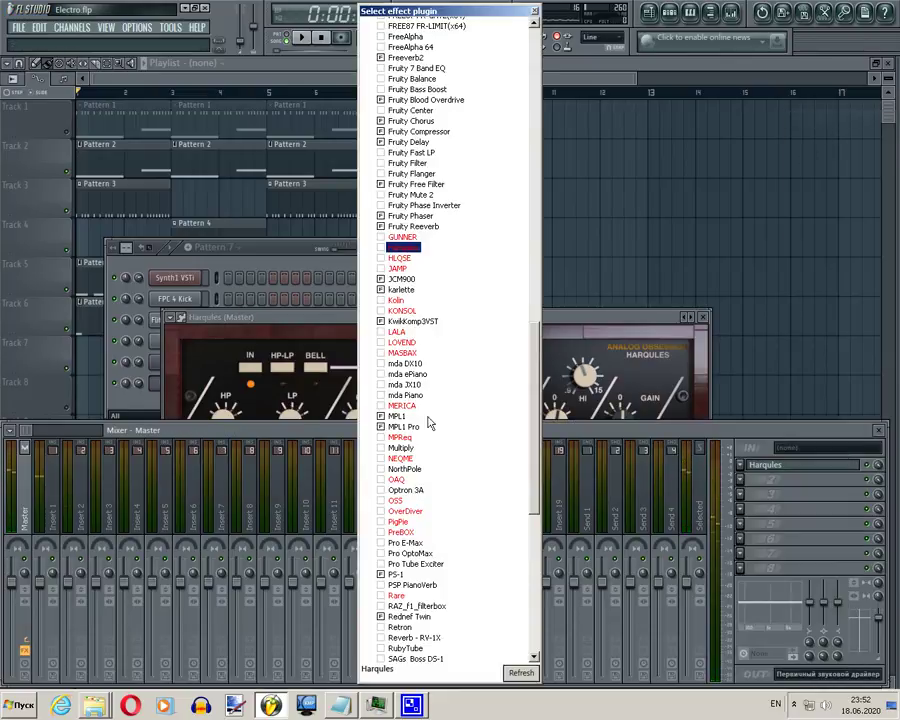
double_click(421, 259)
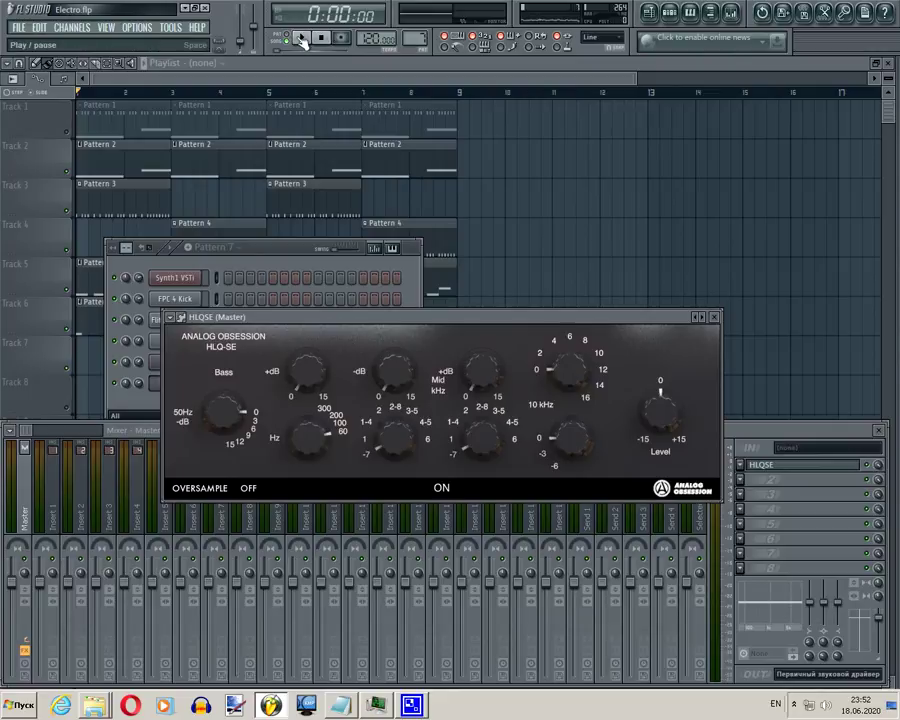
- Play the song through HLQSE, set its Mid boost frequency to 2-8, compare using the slot's mute switch, and stop playback
click(302, 38)
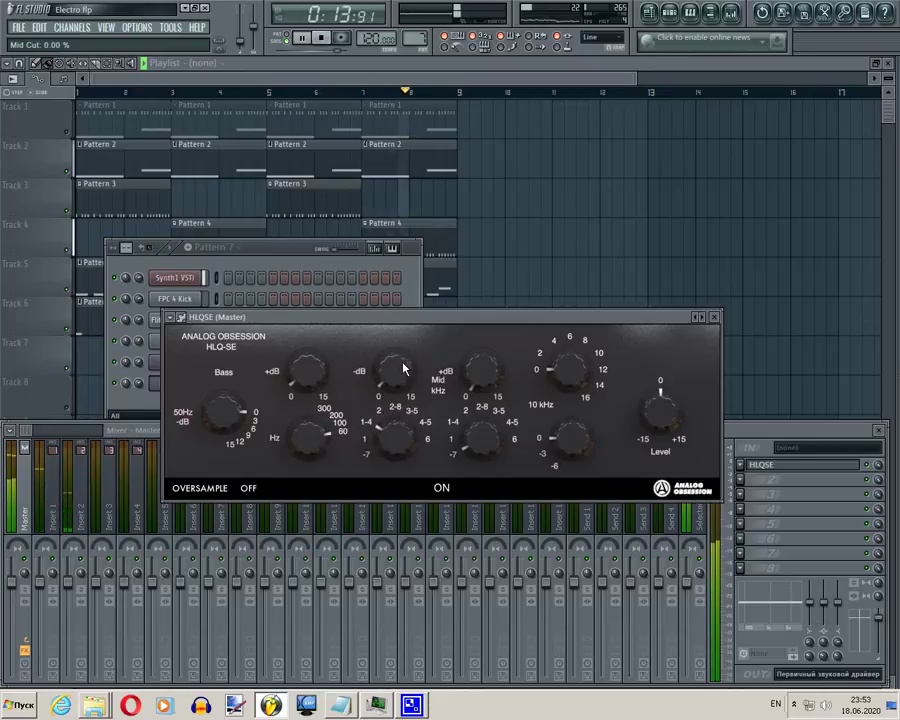
drag(480, 432, 482, 400)
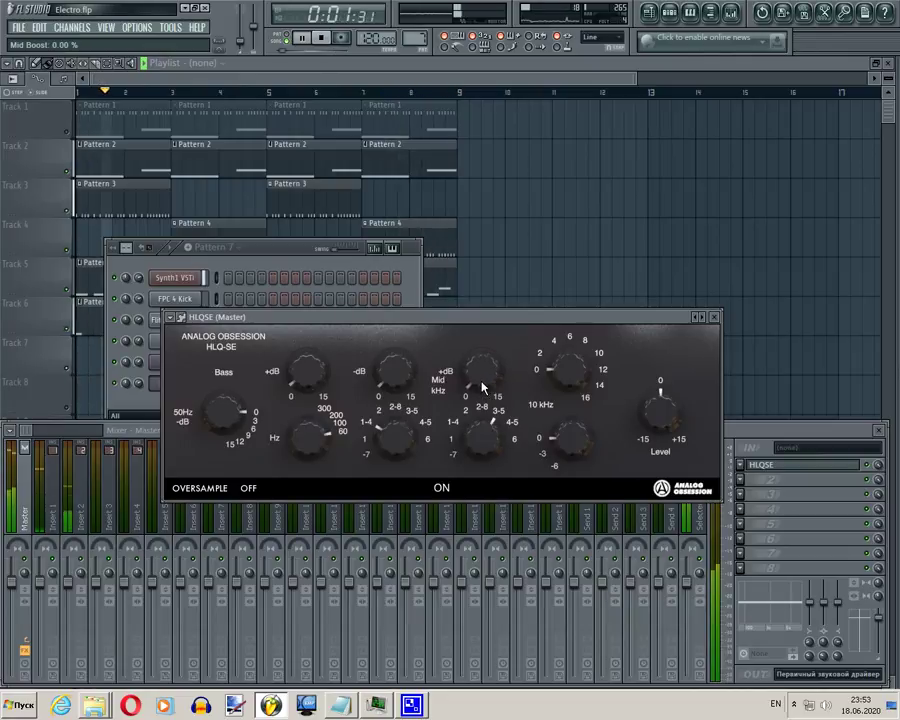
scroll(484, 461, down, 2)
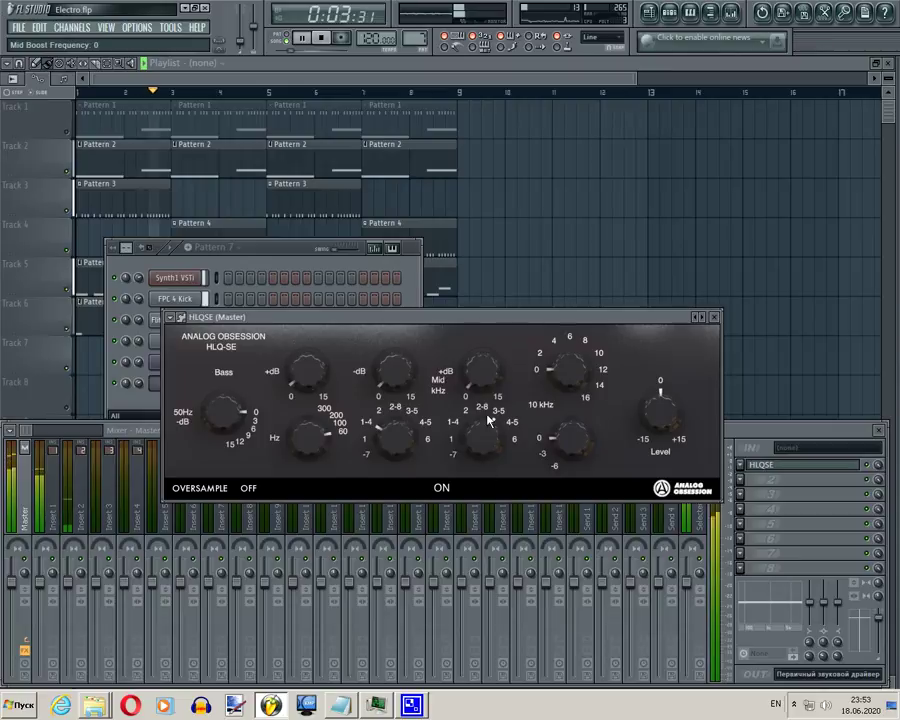
scroll(488, 440, down, 2)
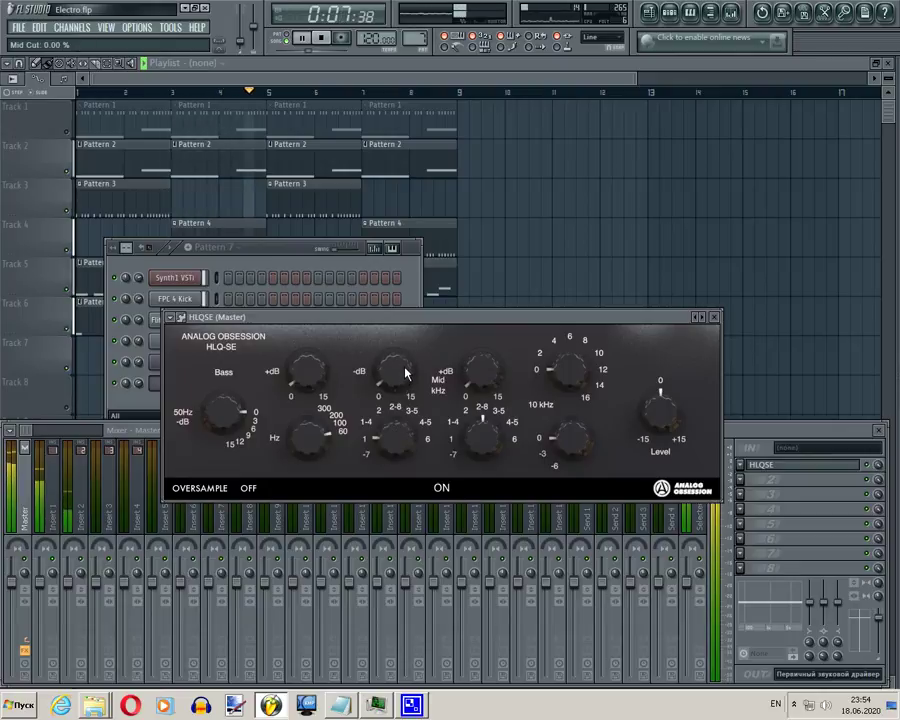
click(873, 468)
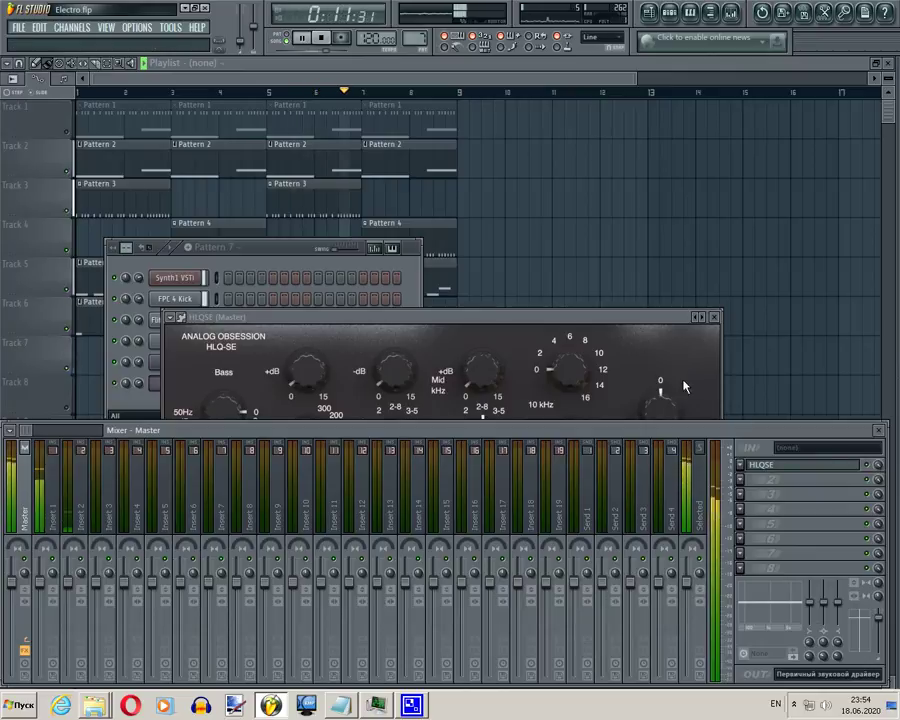
click(637, 321)
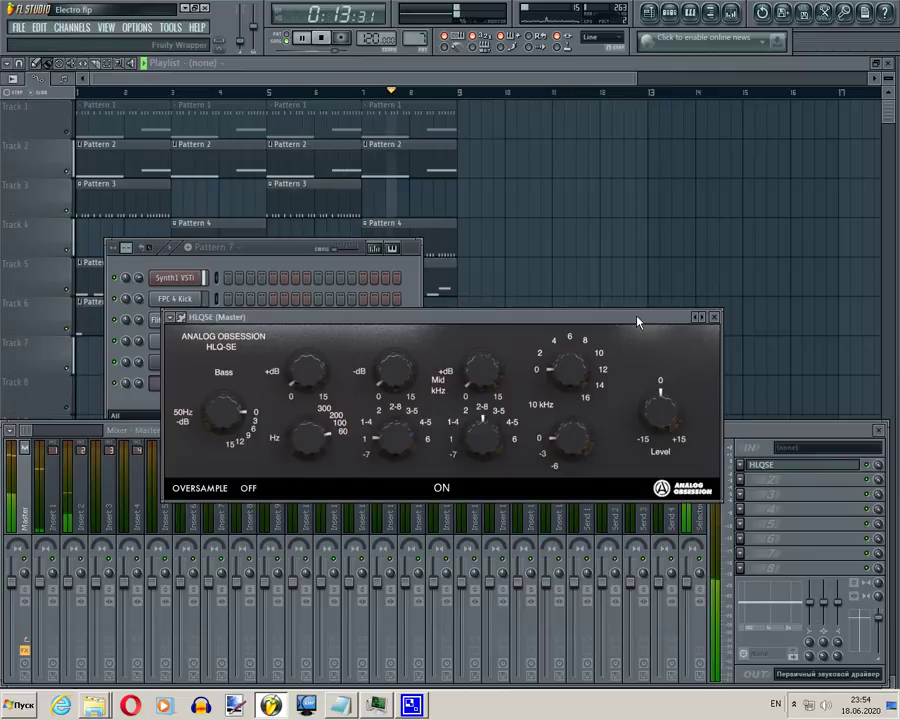
click(321, 38)
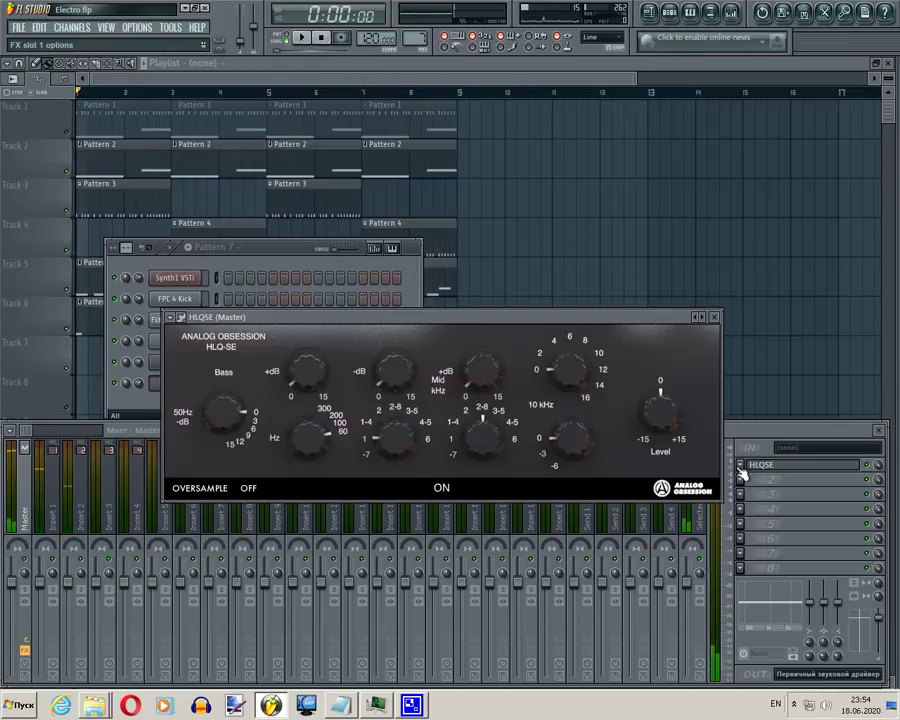
- Replace HLQSE with the JAMP pedal in the Master track's first effect slot
click(740, 464)
mouse_move(845, 422)
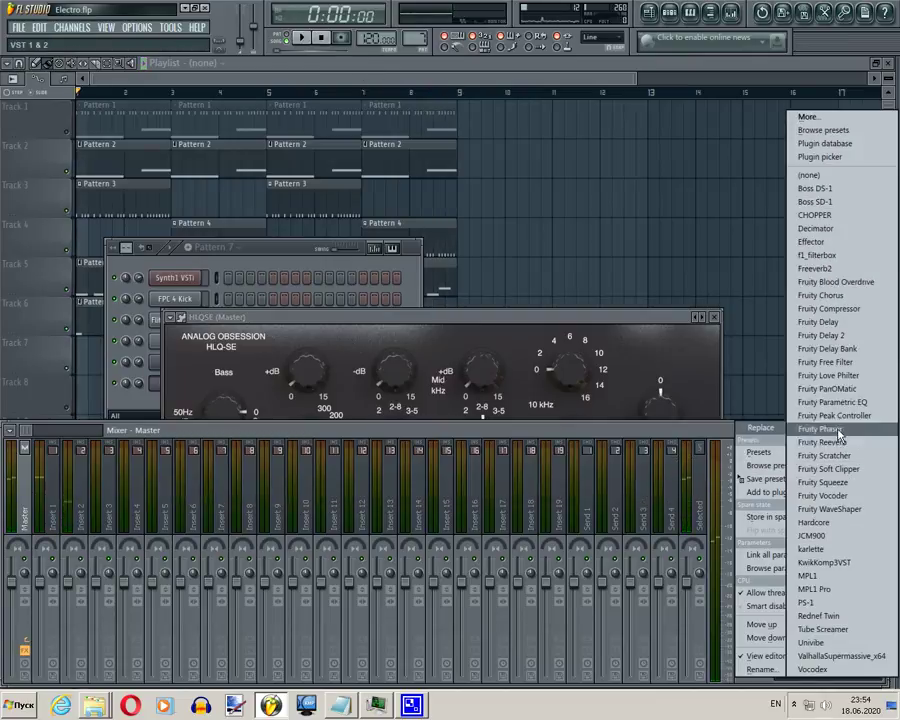
click(800, 121)
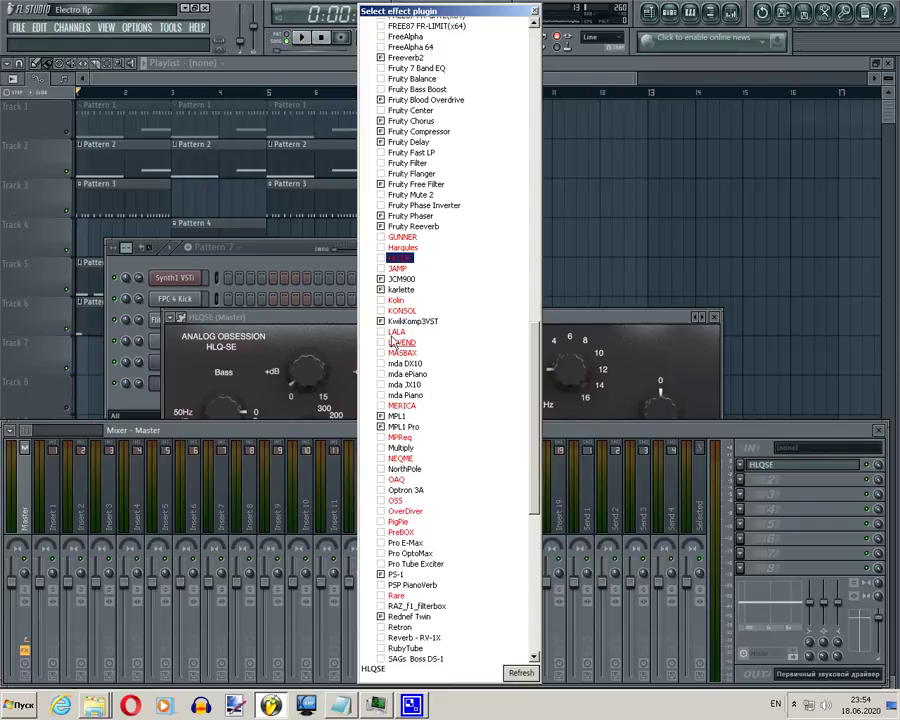
double_click(398, 268)
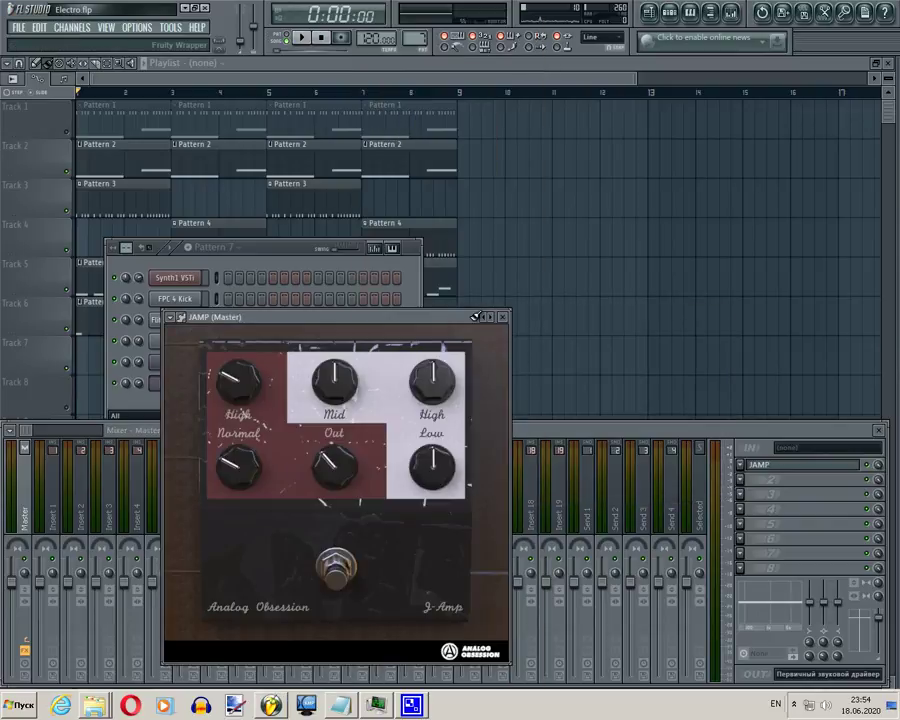
- Move the JAMP window up toward the centre, play the song briefly through it, and stop playback
drag(463, 318, 625, 154)
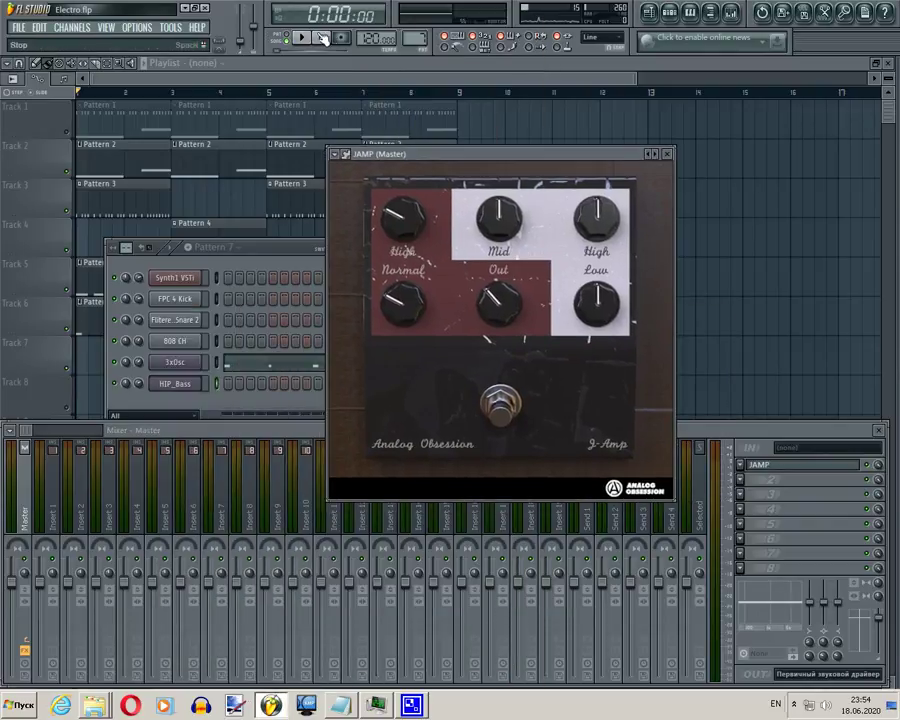
key(space)
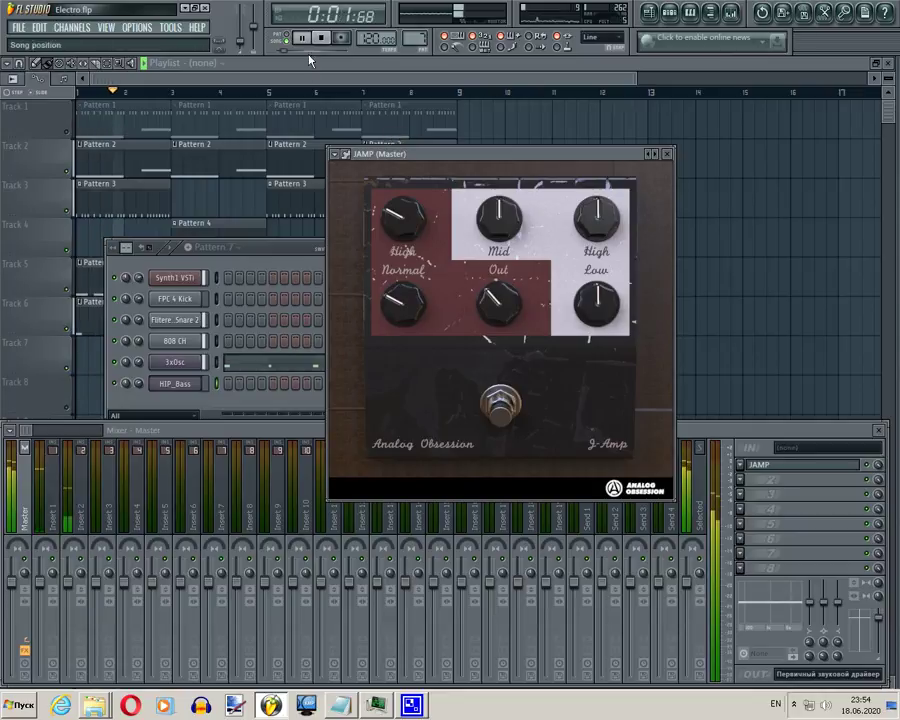
click(320, 37)
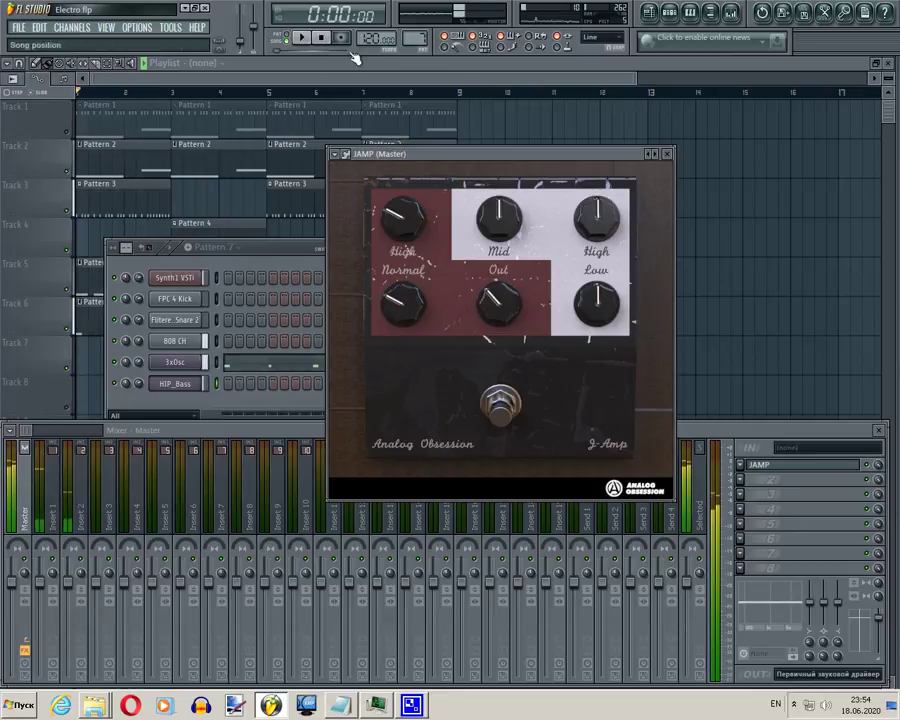
- Replace JAMP with the Kolin limiter in the Master track's first effect slot
click(741, 482)
mouse_move(790, 427)
click(822, 121)
double_click(397, 300)
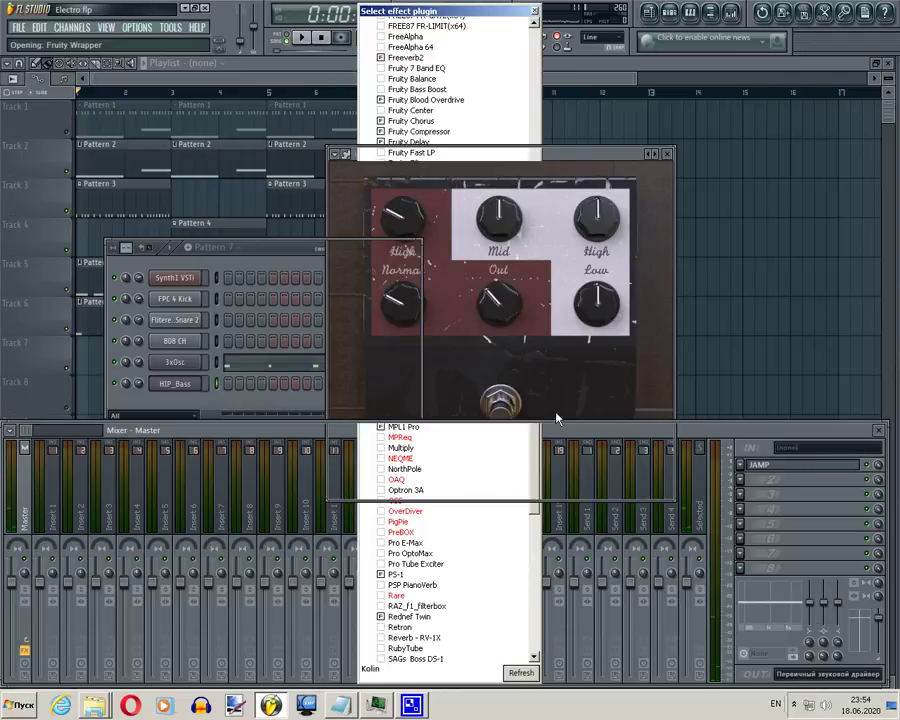
- Play the song through Kolin, centre its window, raise its Input Level slightly, and stop playback
click(302, 36)
drag(612, 156, 454, 190)
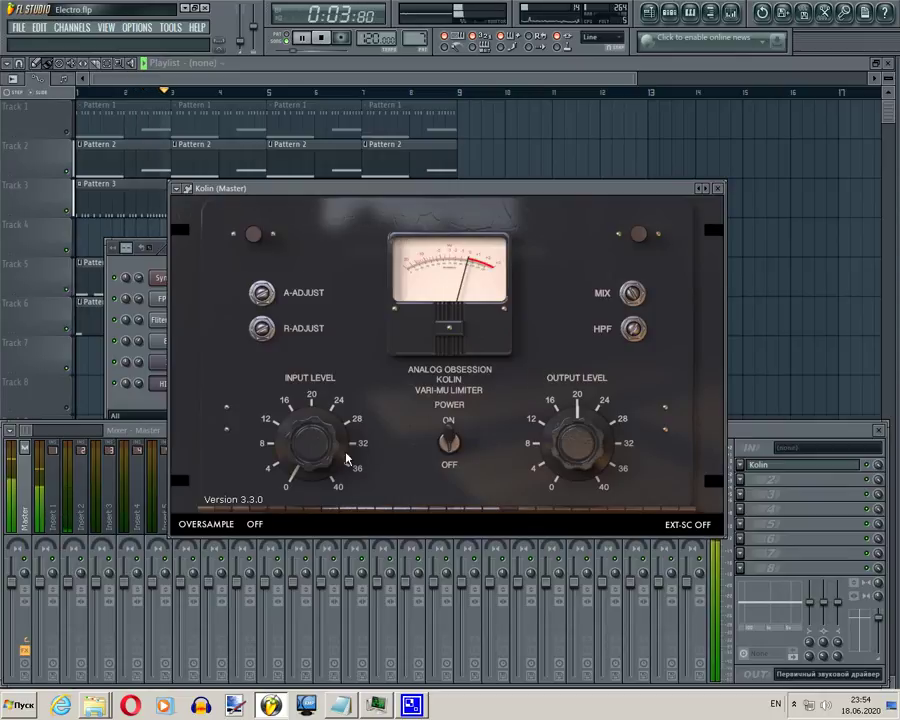
drag(310, 456, 316, 411)
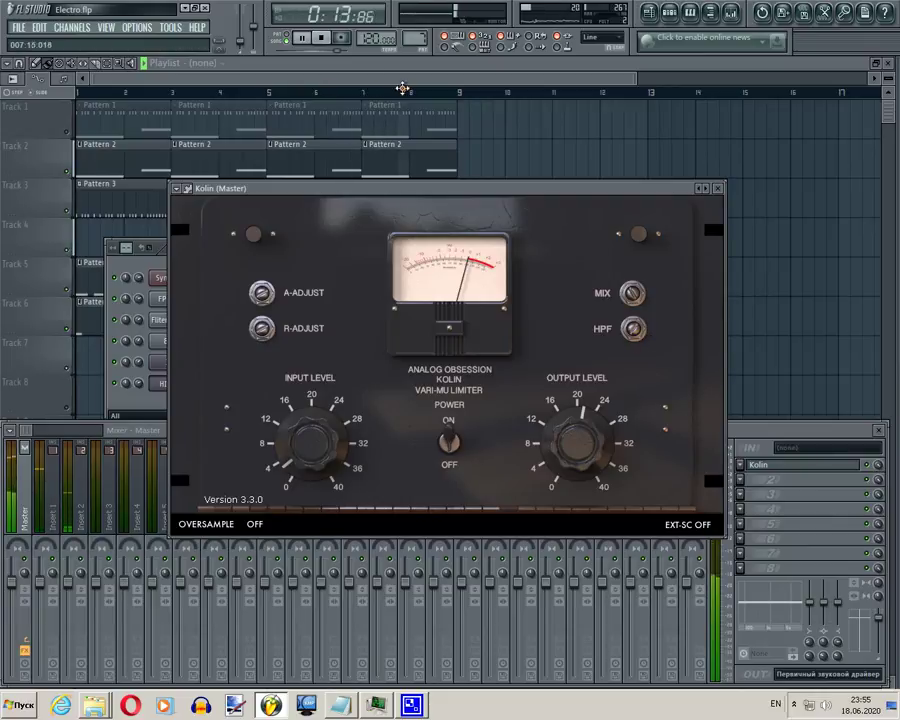
click(322, 38)
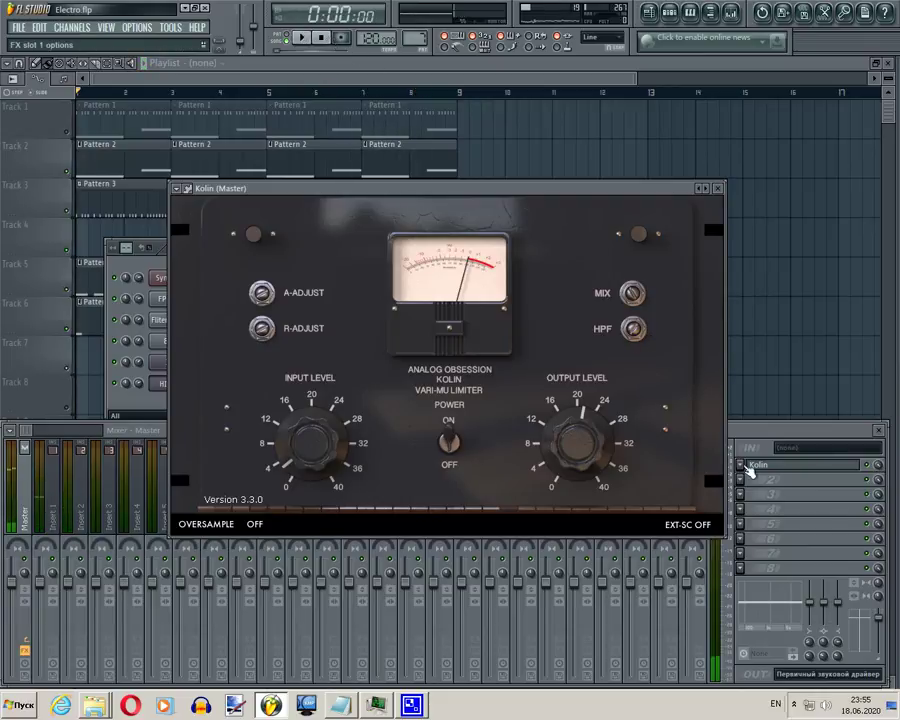
- Replace Kolin with the KONSOL plugin in the Master track's first effect slot
click(745, 468)
click(838, 118)
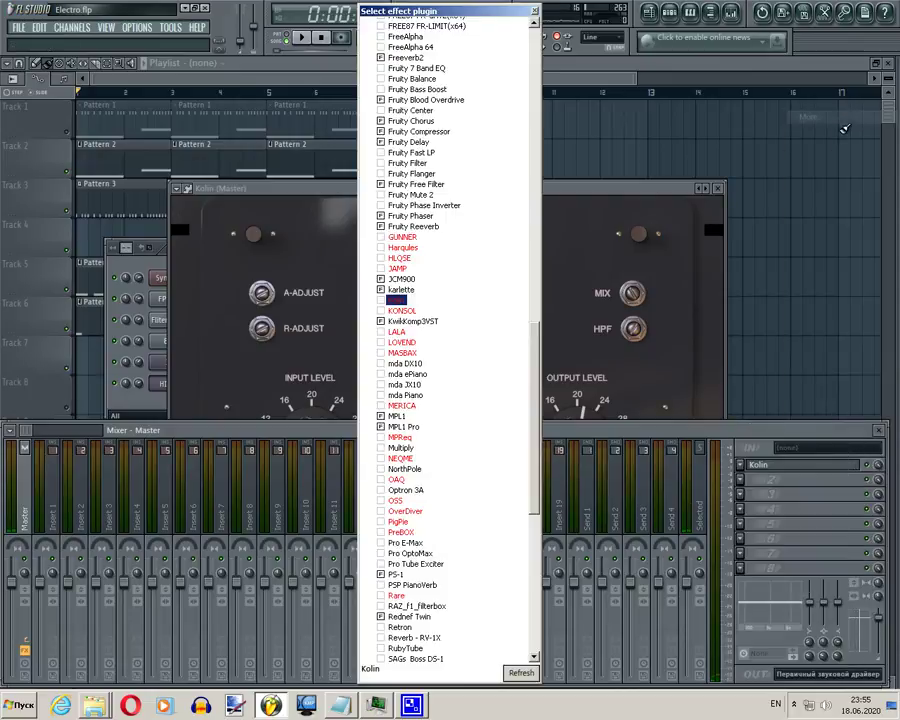
double_click(421, 312)
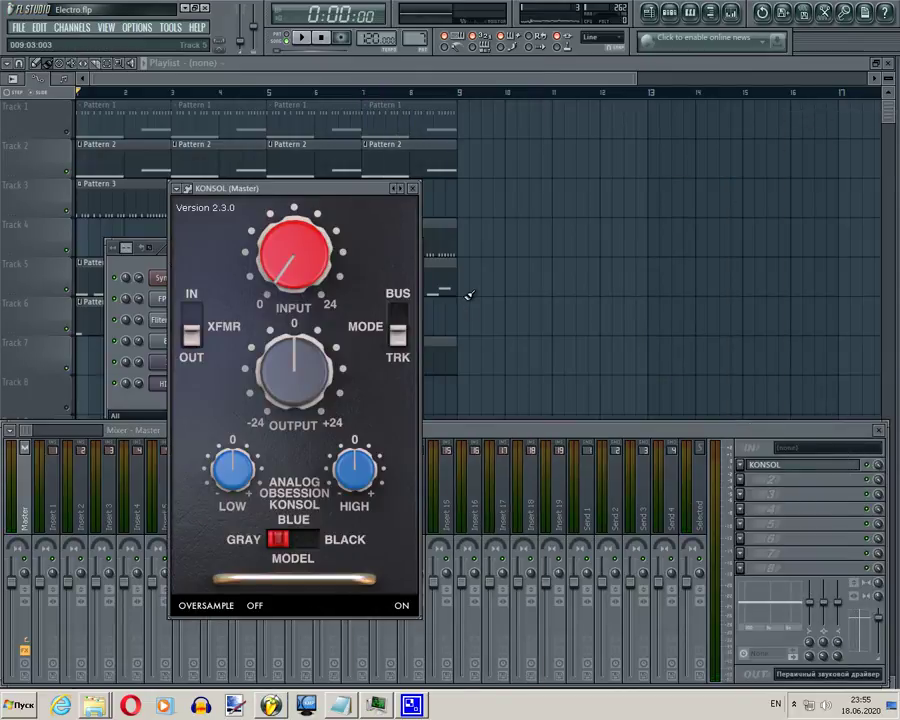
- Play the song through KONSOL while switching its Model to Blue and back to Gray, and stop playback
click(308, 45)
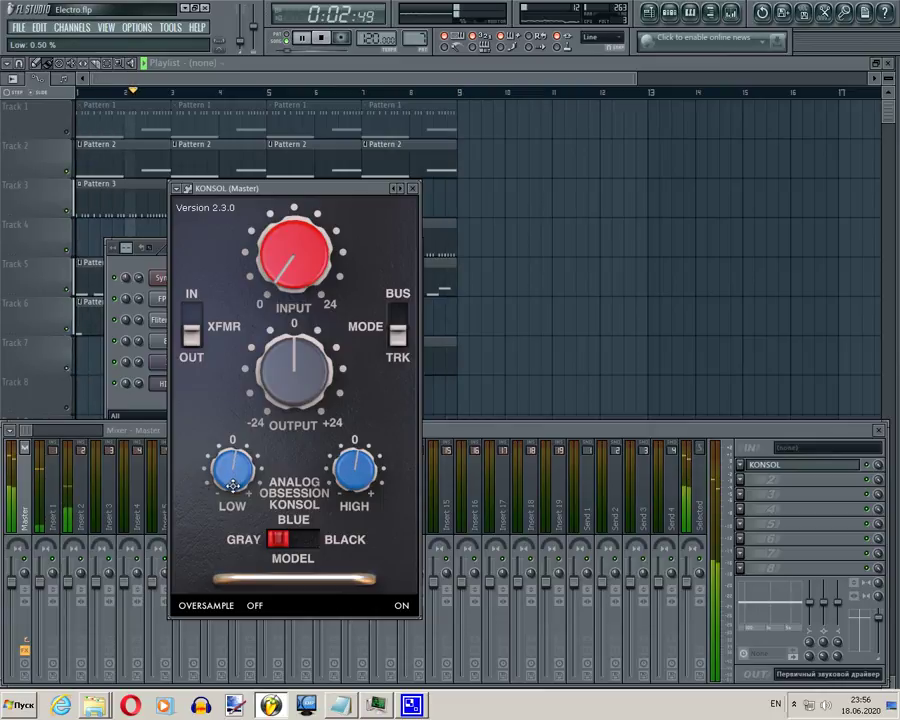
click(305, 539)
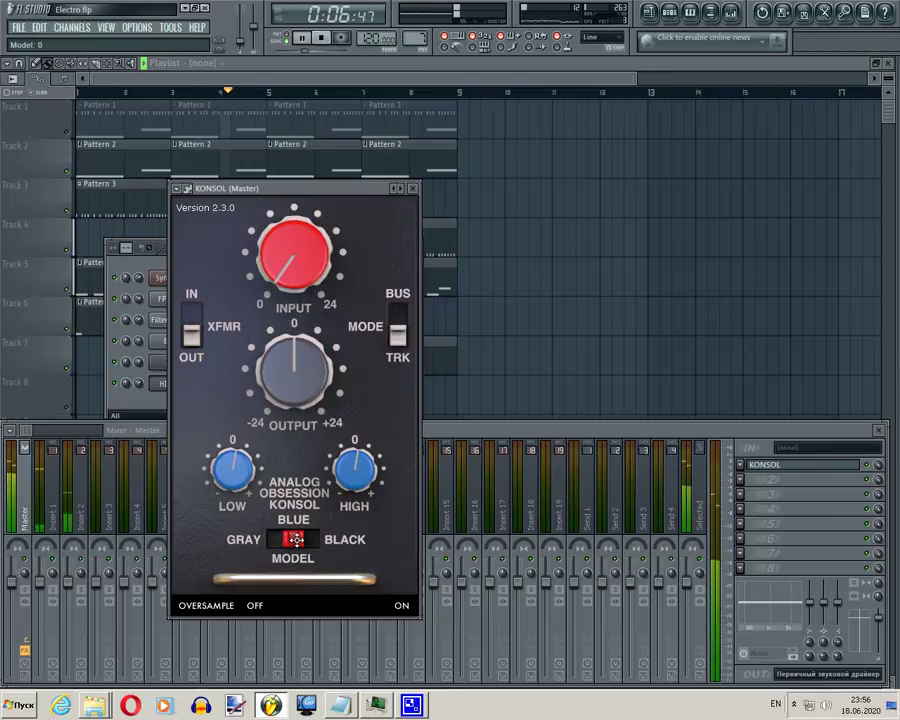
mouse_move(293, 540)
mouse_down()
mouse_move(309, 540)
mouse_move(282, 540)
mouse_move(293, 540)
mouse_up()
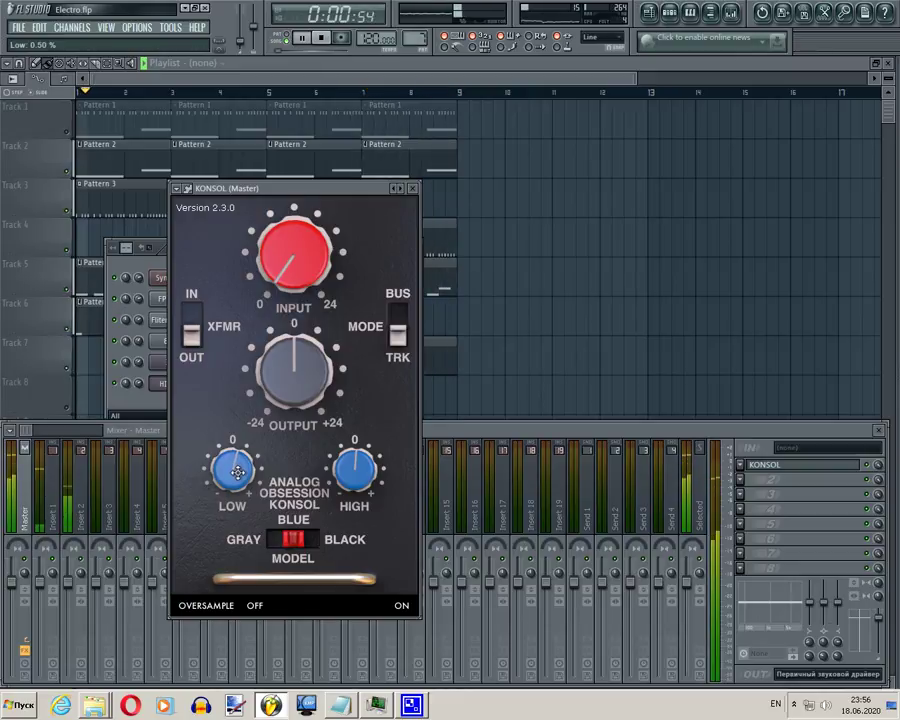
click(279, 539)
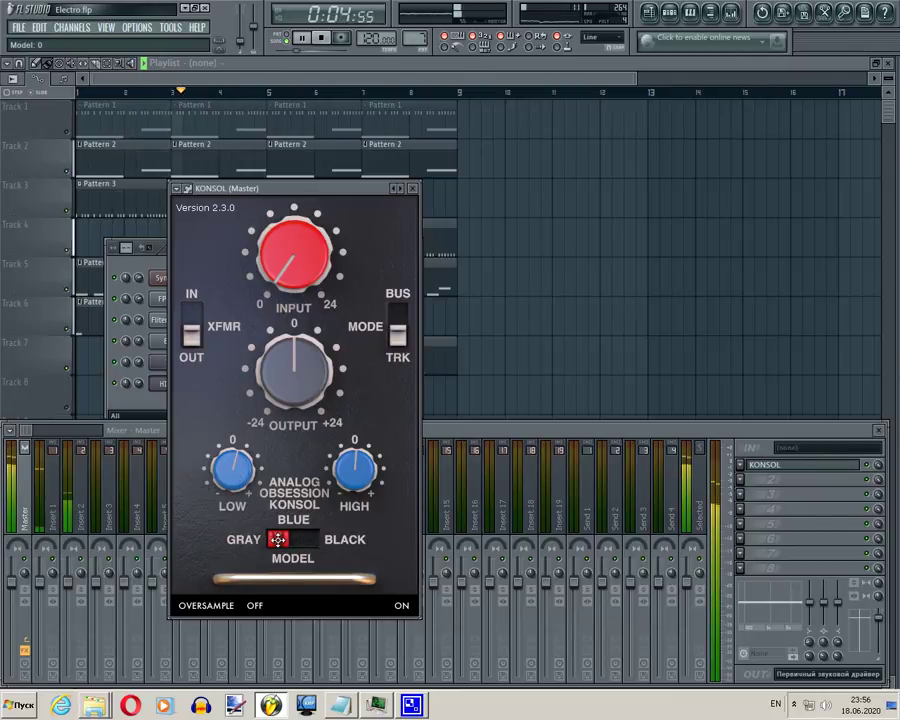
click(277, 539)
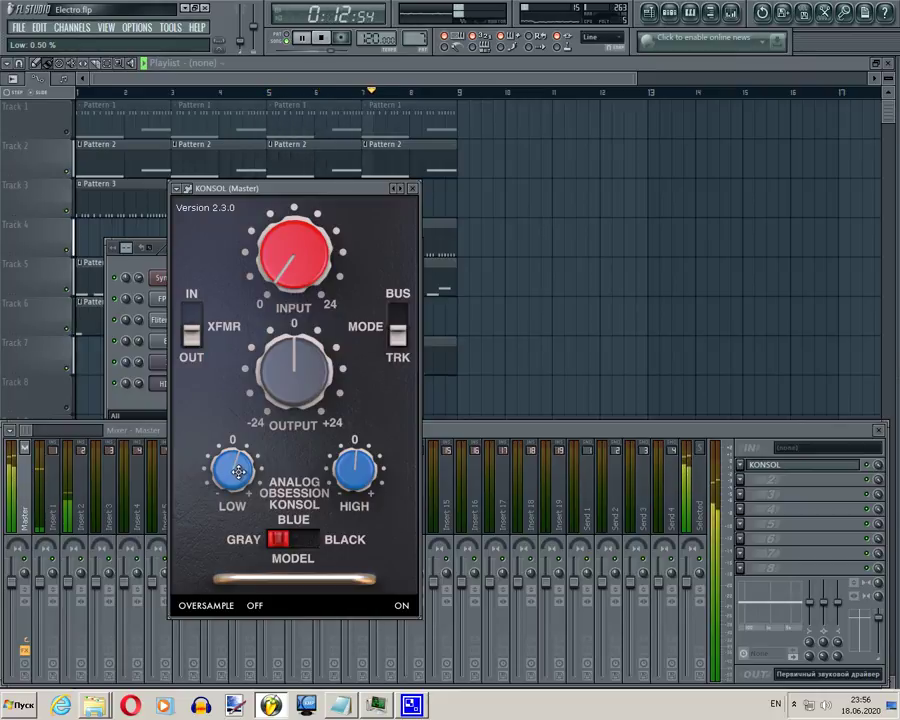
click(320, 37)
- Replace KONSOL with the LALA leveling amplifier in the Master track's first effect slot
click(741, 464)
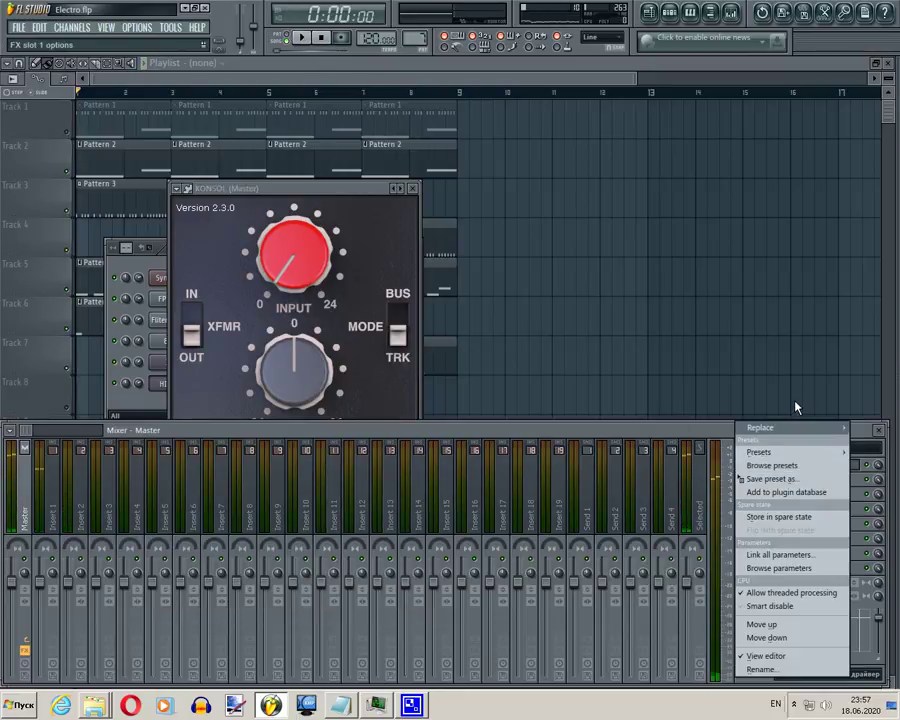
mouse_move(772, 427)
click(835, 119)
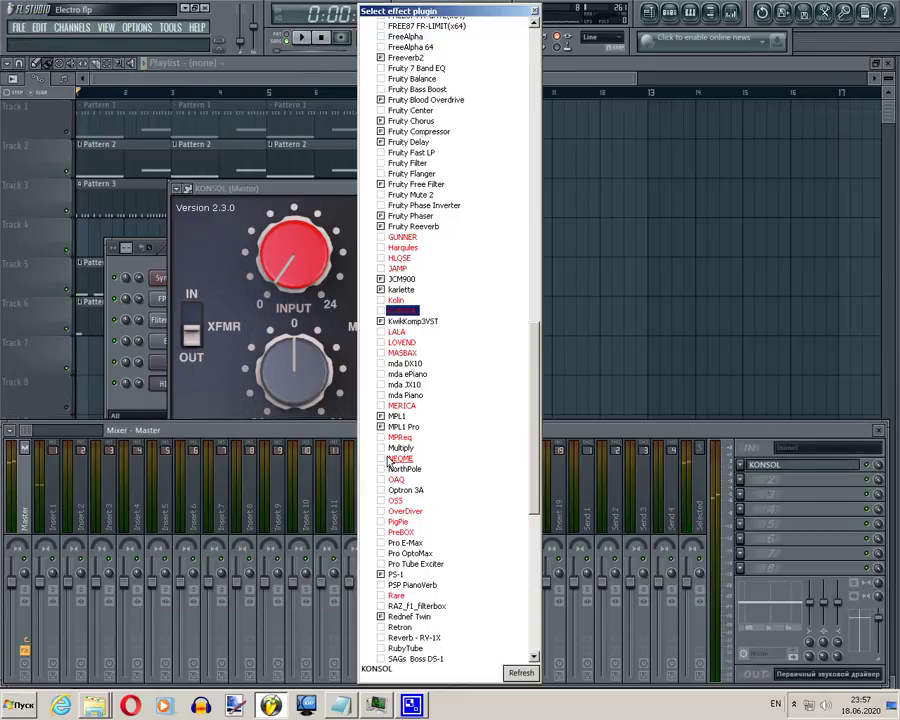
double_click(397, 333)
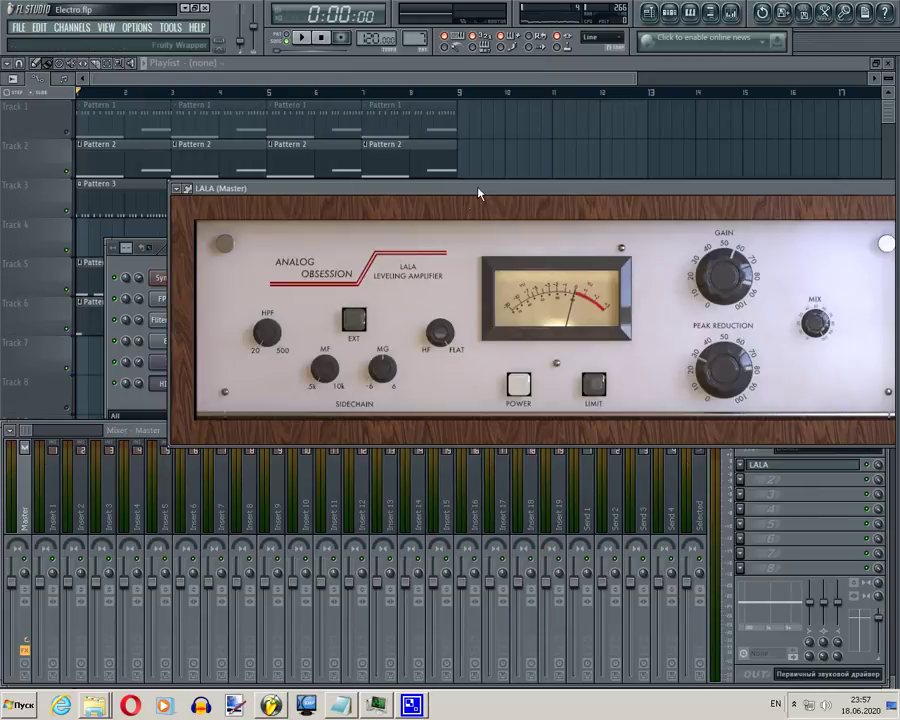
- Move the LALA window fully into view, play the song briefly through it, and stop playback
drag(478, 191, 340, 216)
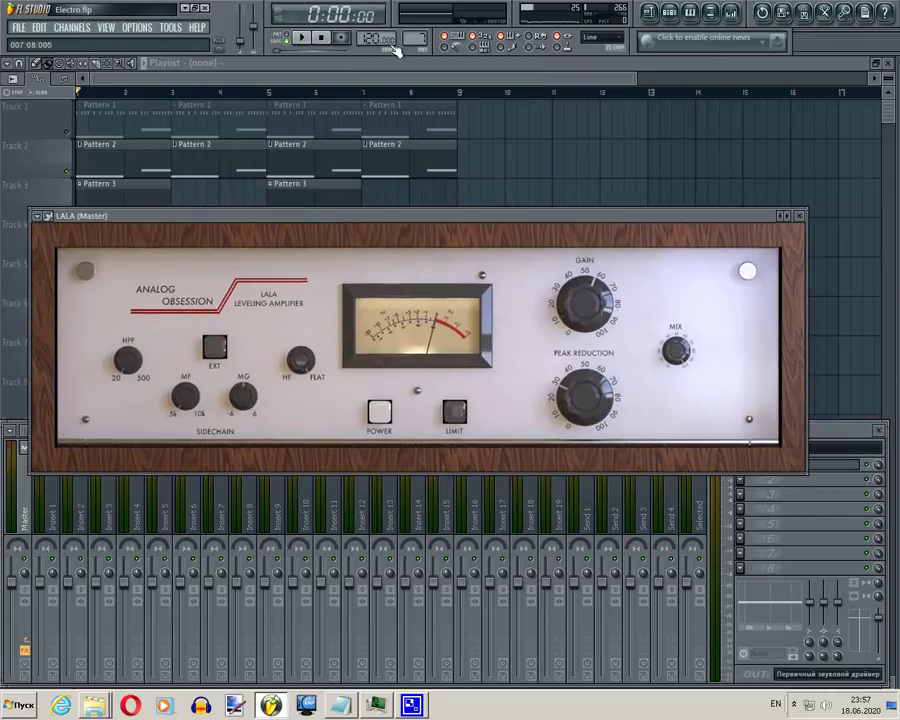
click(309, 40)
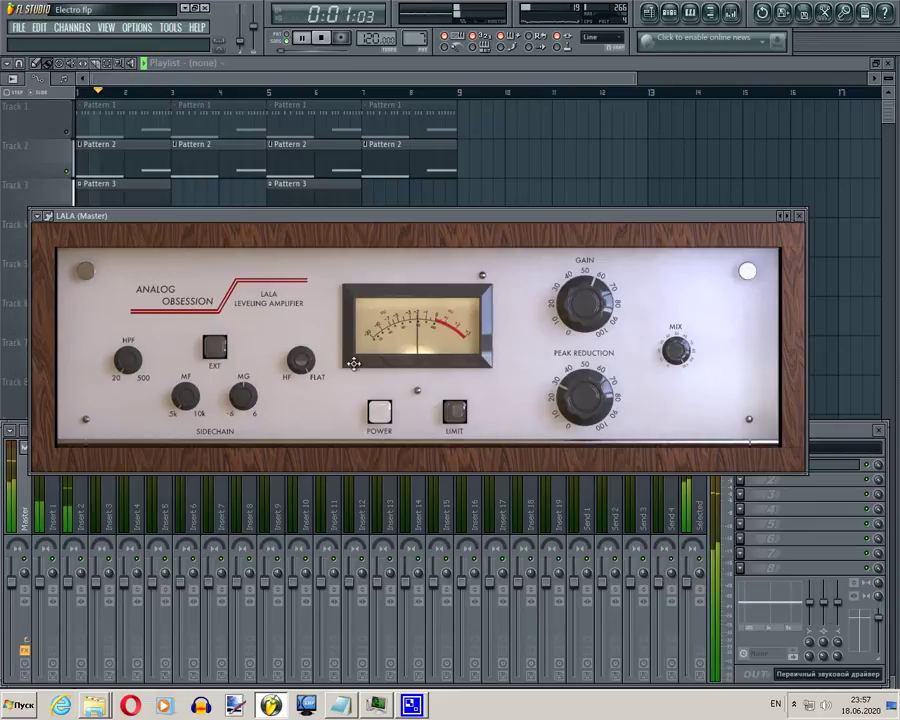
click(322, 37)
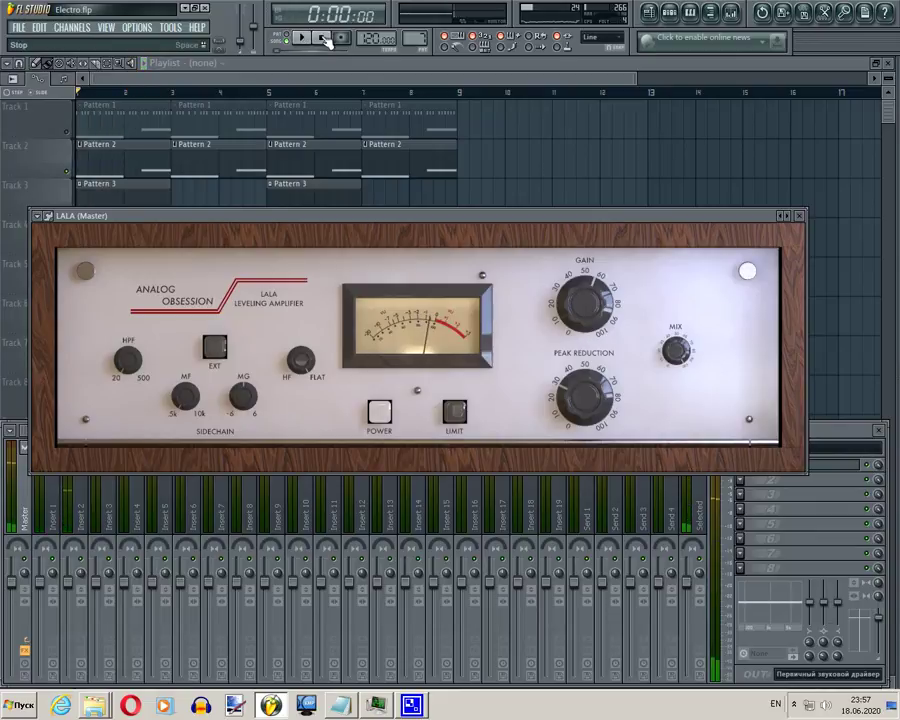